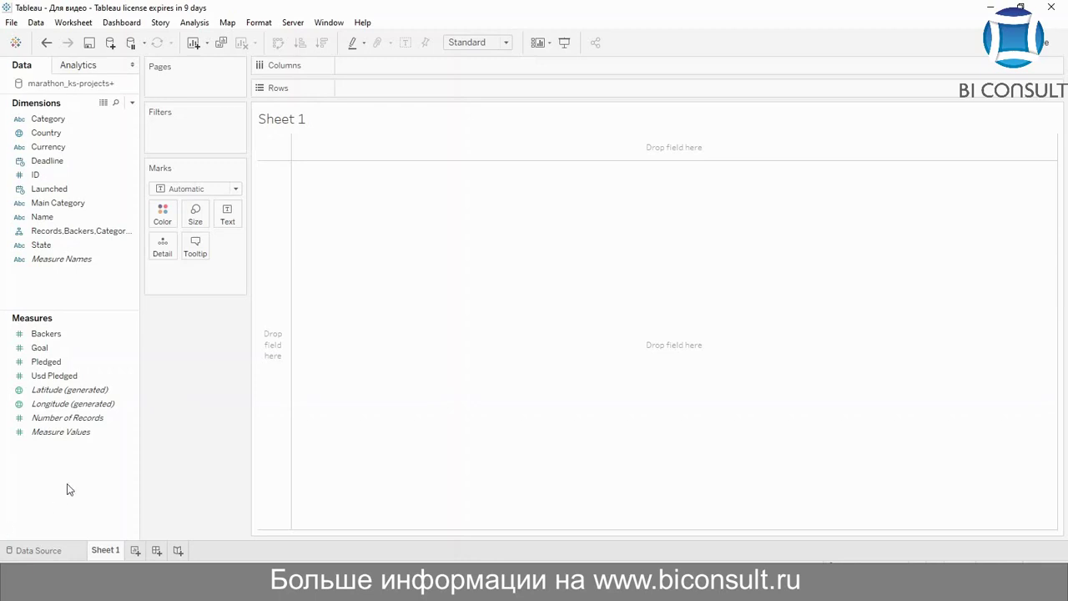
Create a new calculated field among the measures and name it "Avg project length"
right_click(69, 490)
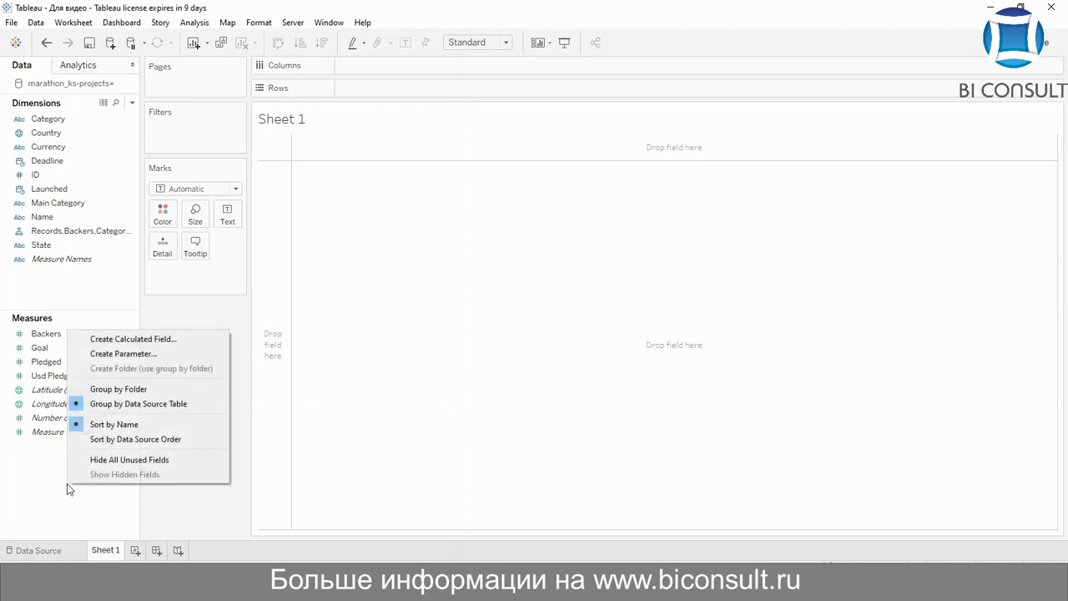
click(165, 340)
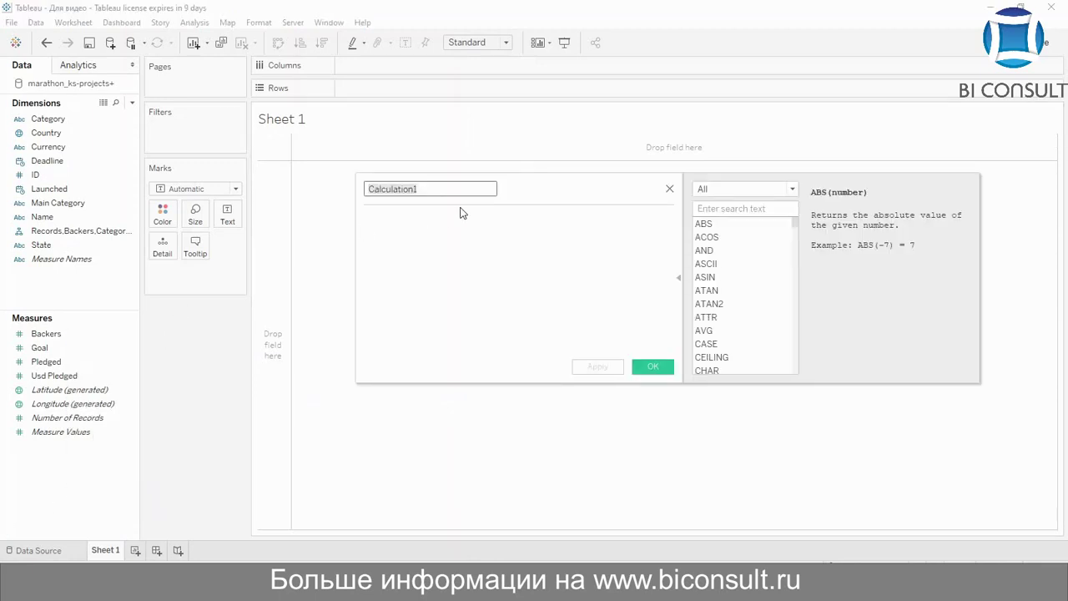
key(BackSpace)
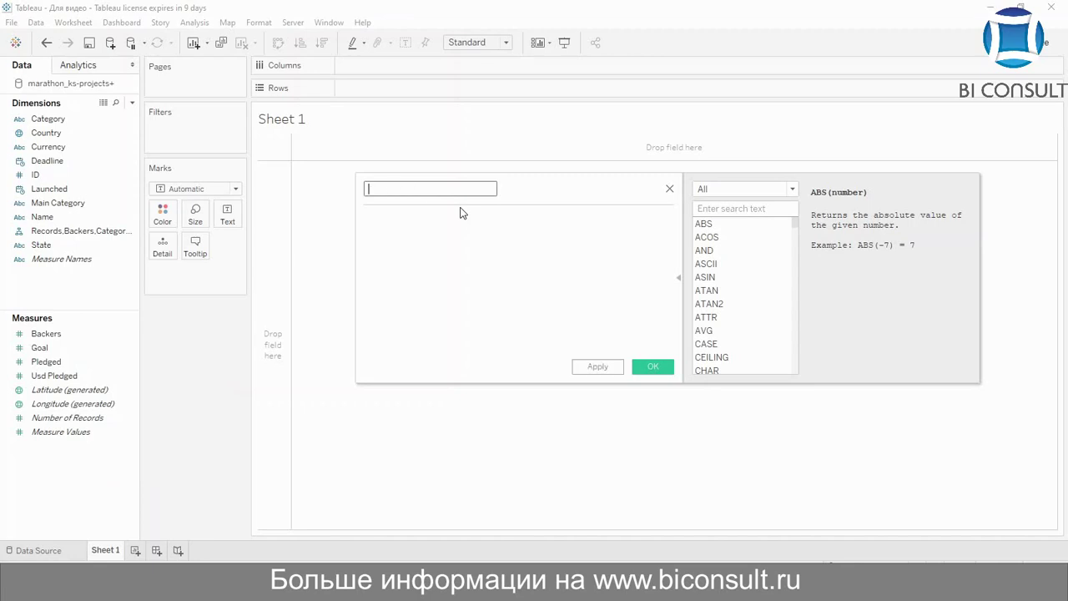
text(Avg project length)
click(451, 252)
Begin the formula with AVG around a DATEDIFF function that uses "day" as its date part
text(avg)
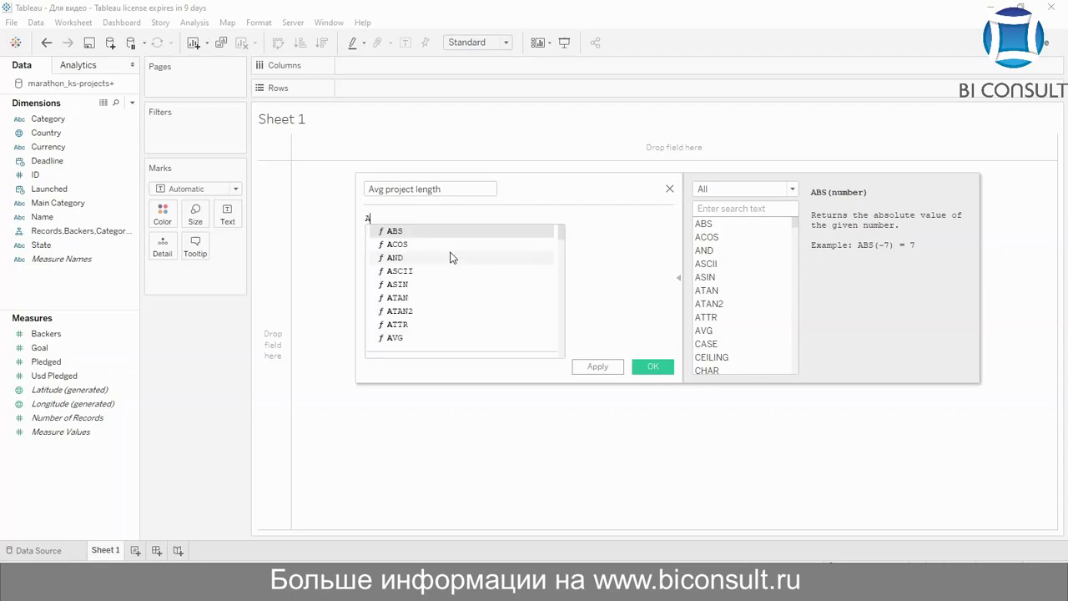
key(Return)
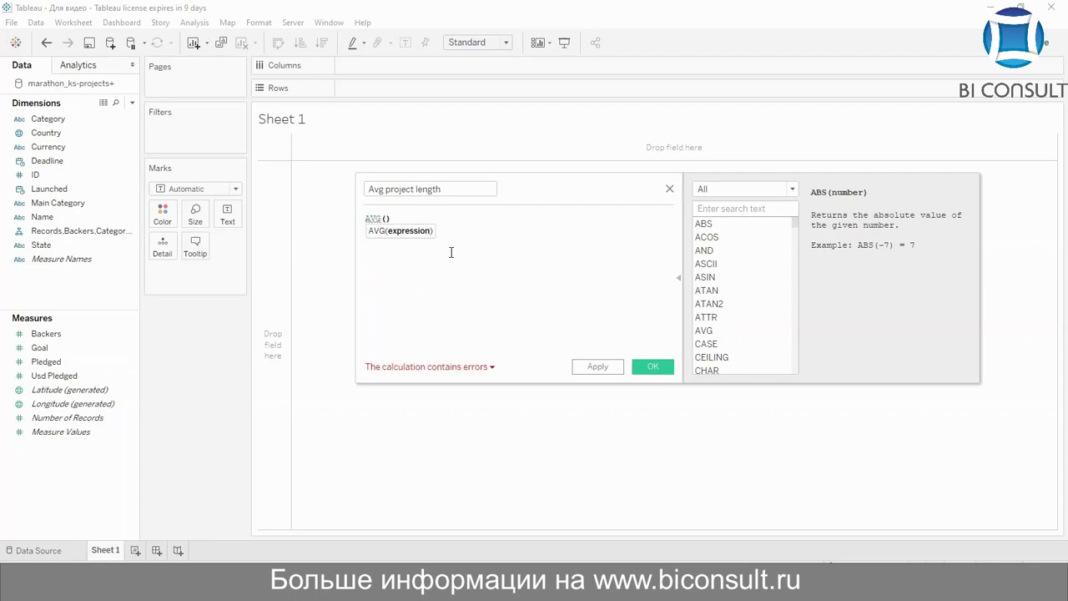
text(DATE)
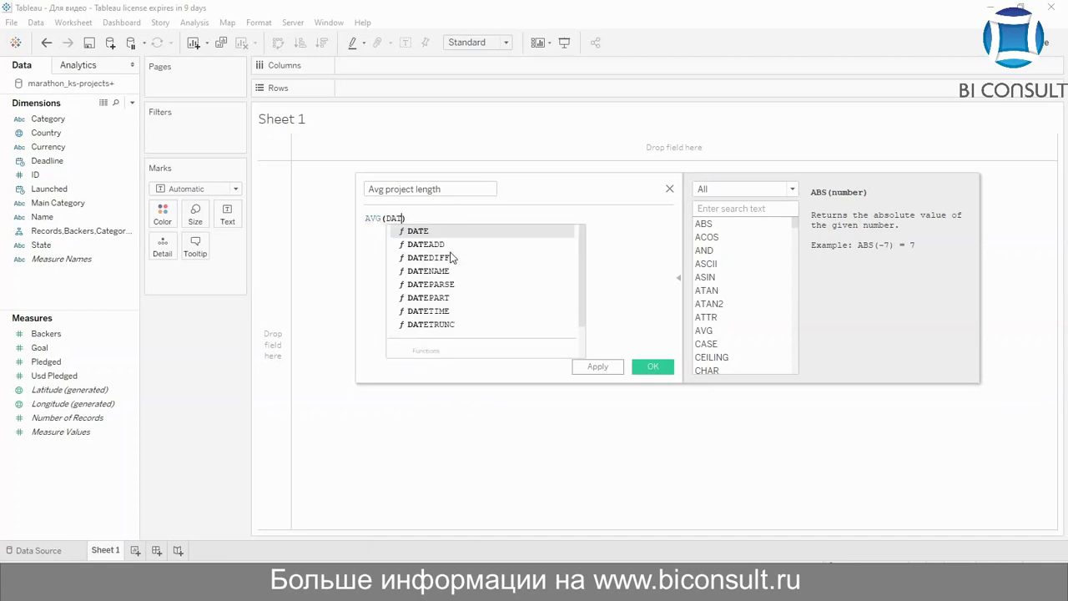
text(DI)
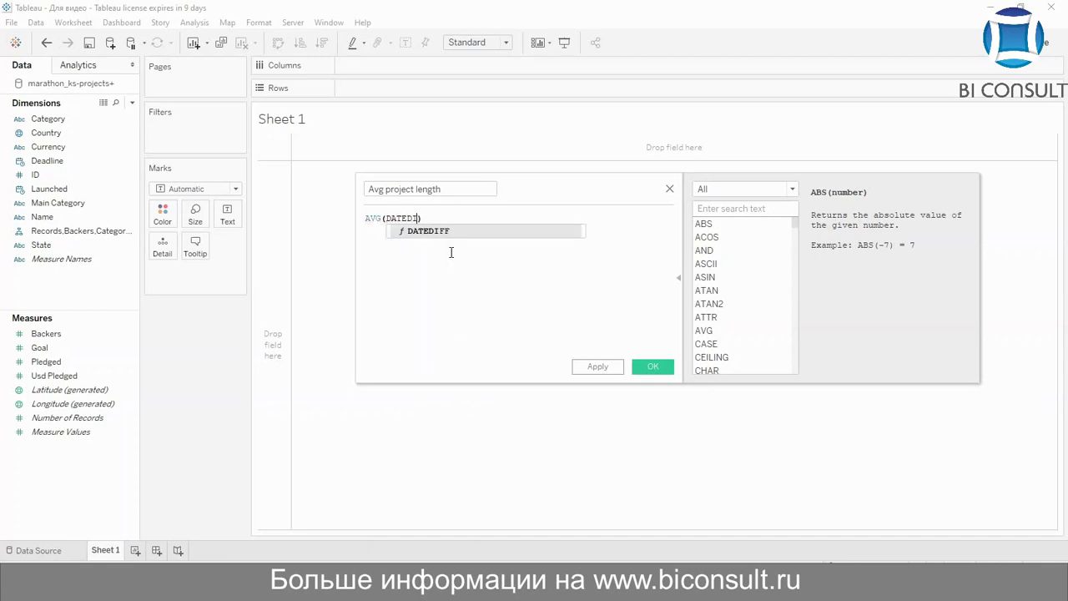
key(Return)
text("")
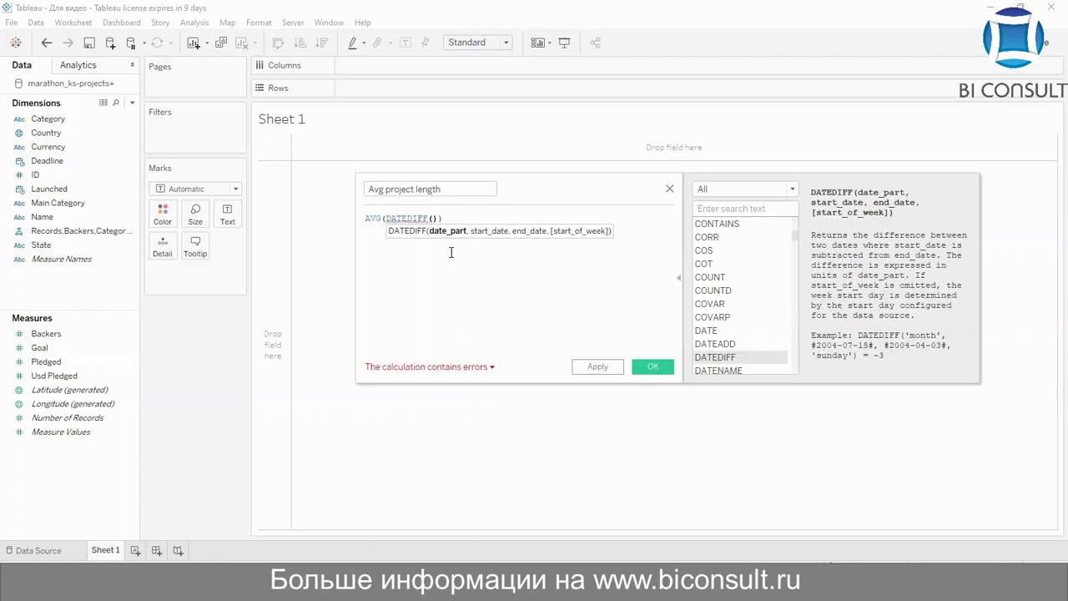
text(day)
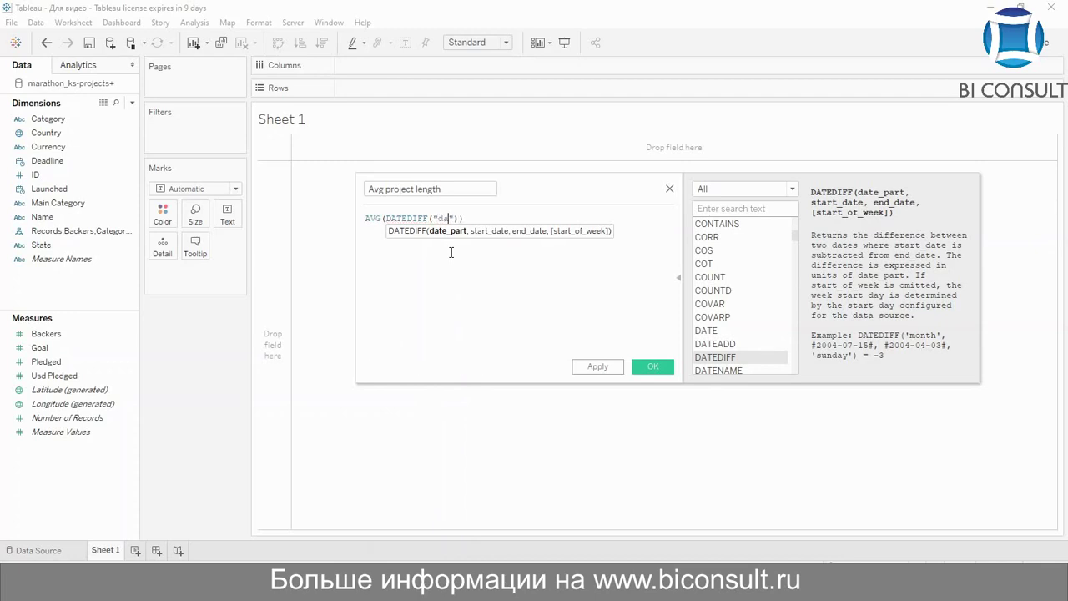
key(Right)
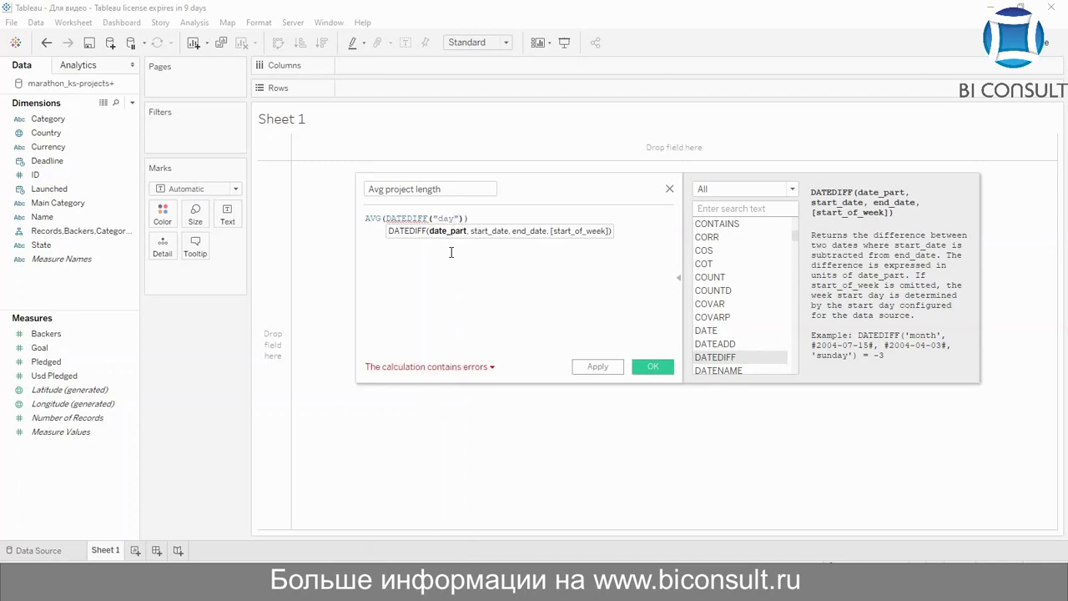
Complete the DATEDIFF with [Launched] as the start date and [Deadline] as the end date, and save the calculated field
text(, la)
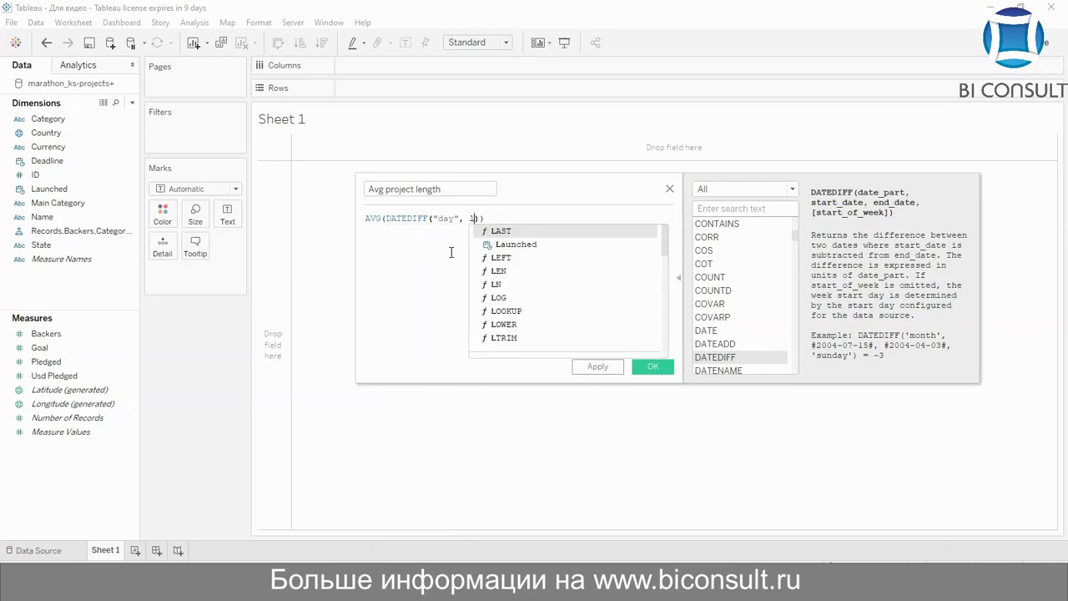
key(Down)
key(Return)
text(, )
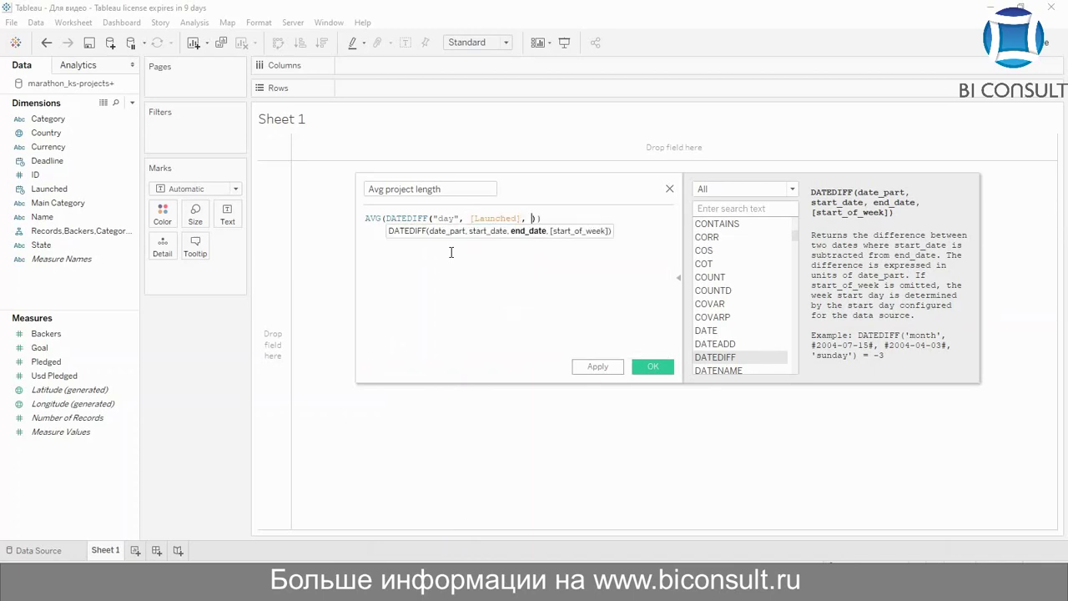
text(de)
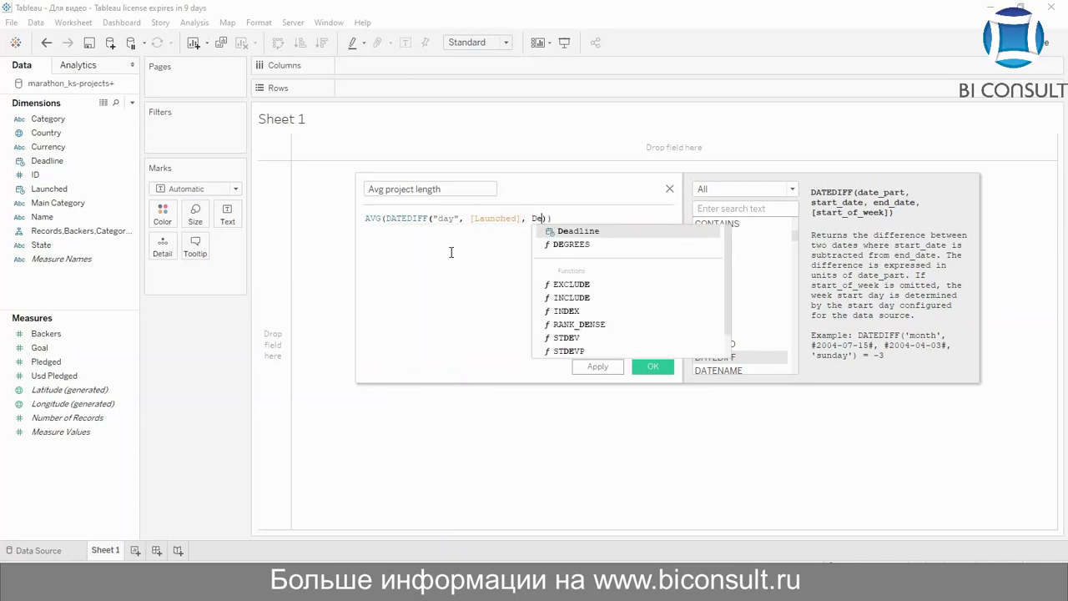
key(Return)
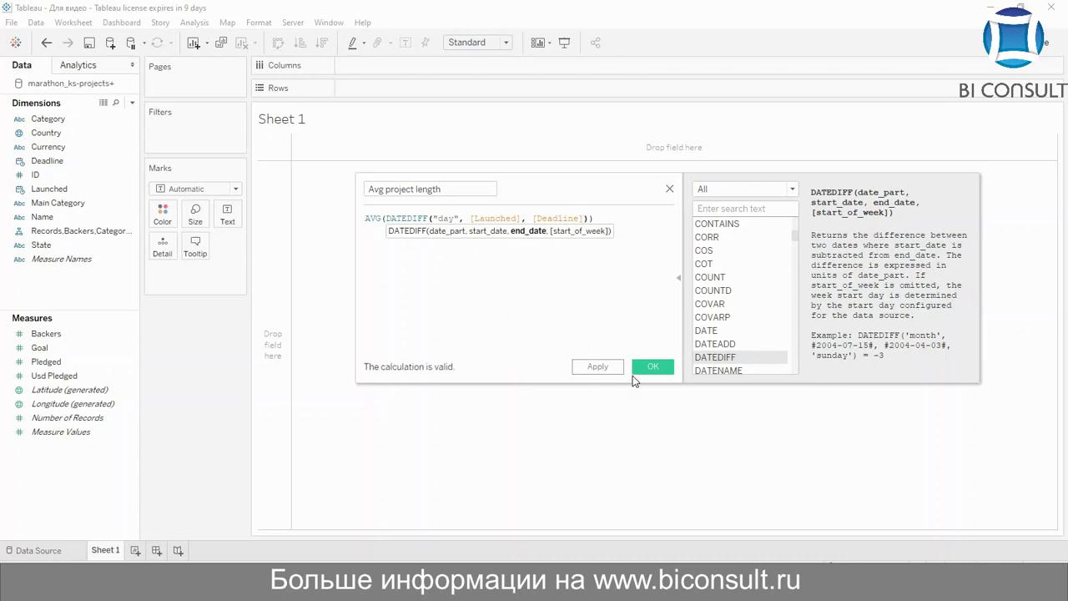
click(651, 368)
Create another calculated field and name it "Avg sum per sponsor"
click(35, 481)
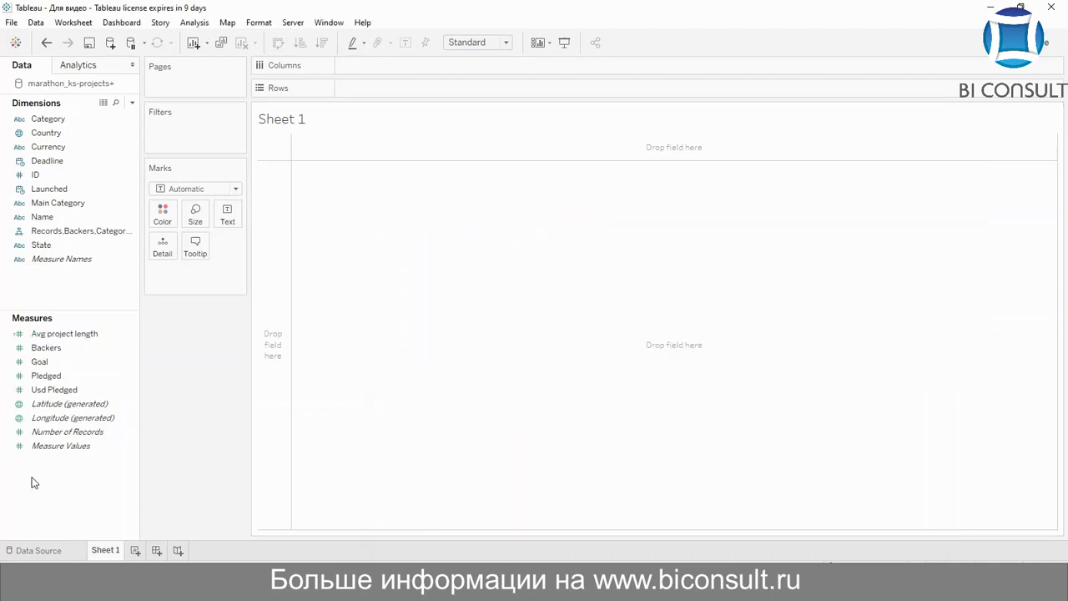
right_click(34, 478)
click(129, 332)
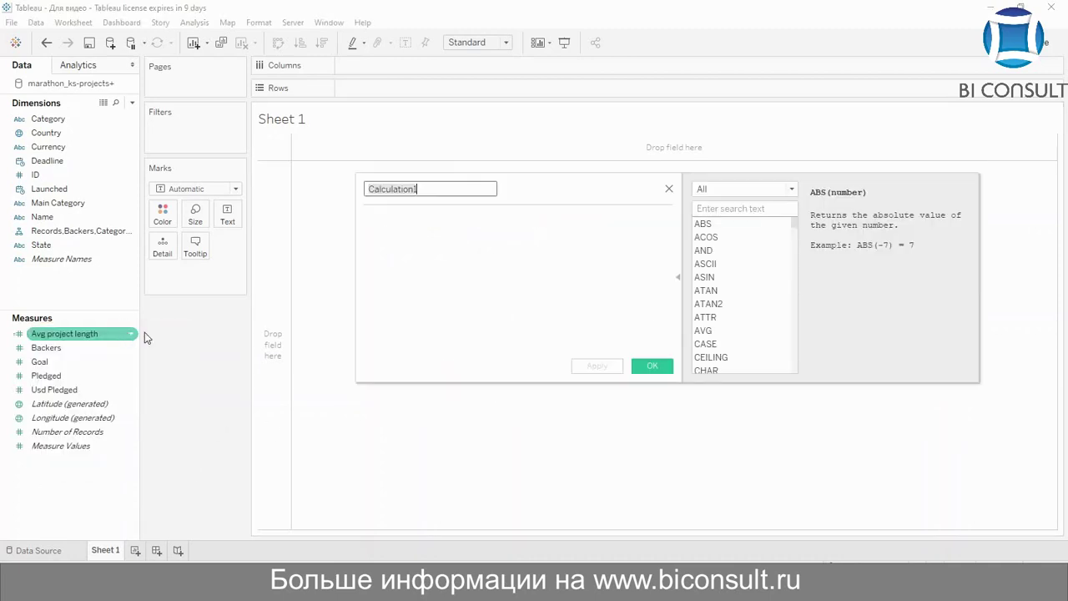
key(BackSpace)
text(AV)
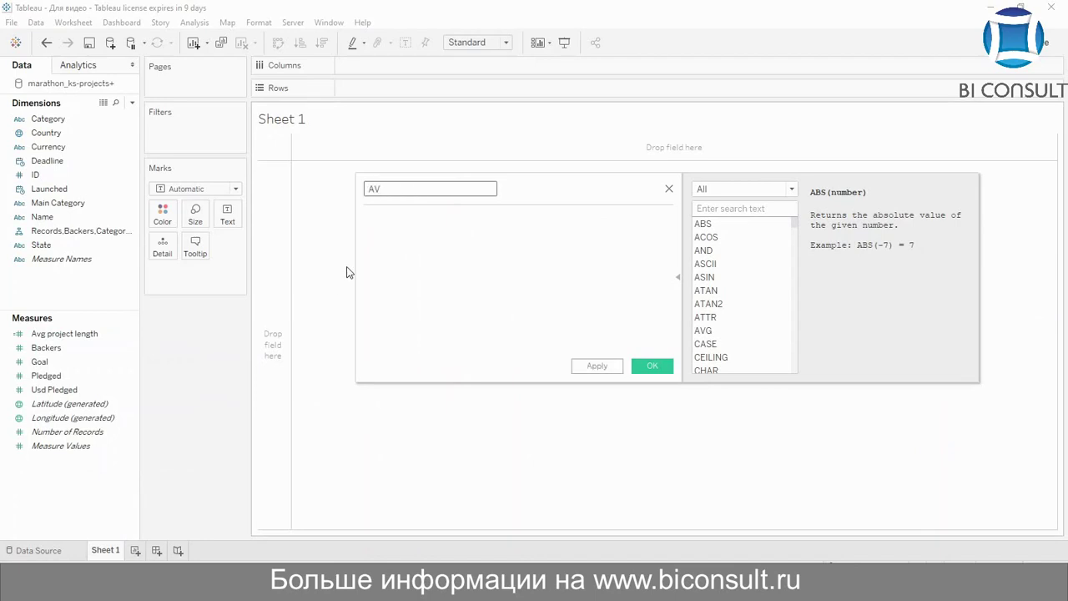
key(BackSpace)
text(vg)
key(BackSpace)
key(BackSpace)
text(vg sum per sponsor)
key(Tab)
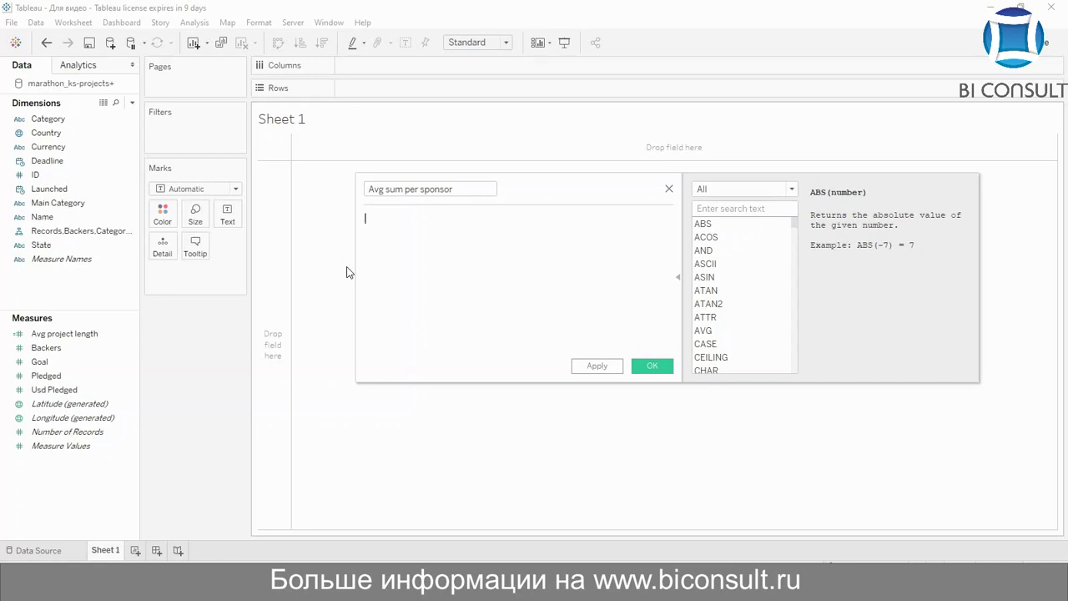
Enter the formula SUM([Usd Pledged])/SUM([Backers]) and save the calculated field
text(SU)
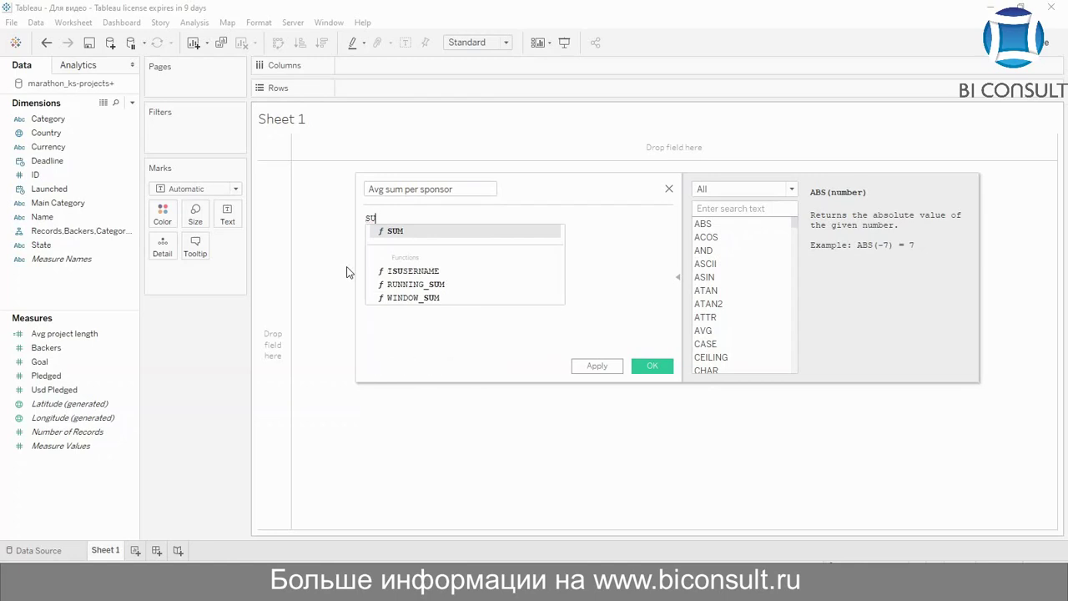
text(M(US)
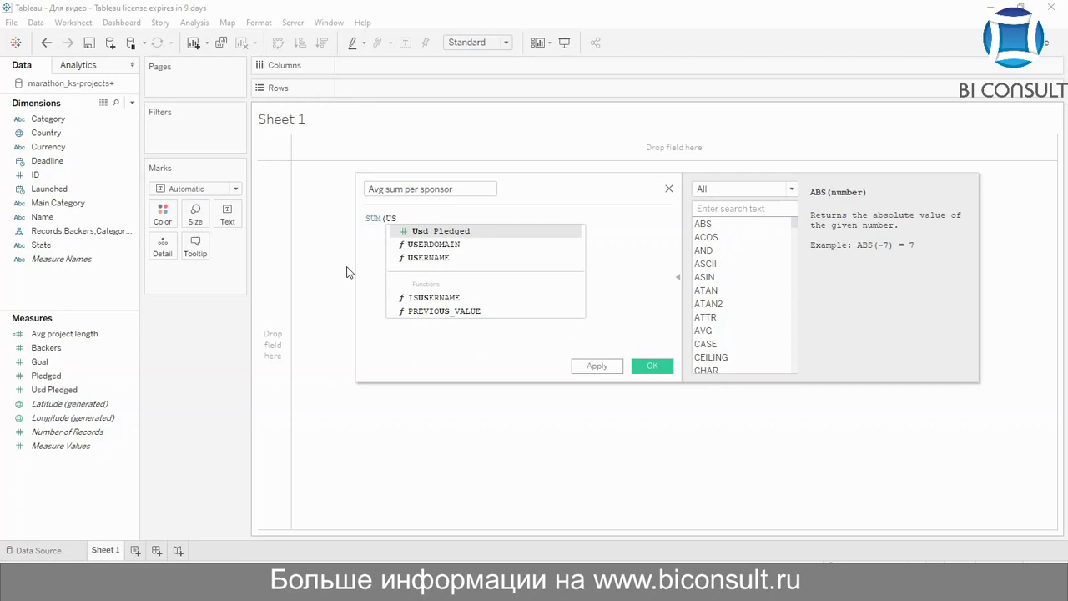
key(Return)
text()/SU)
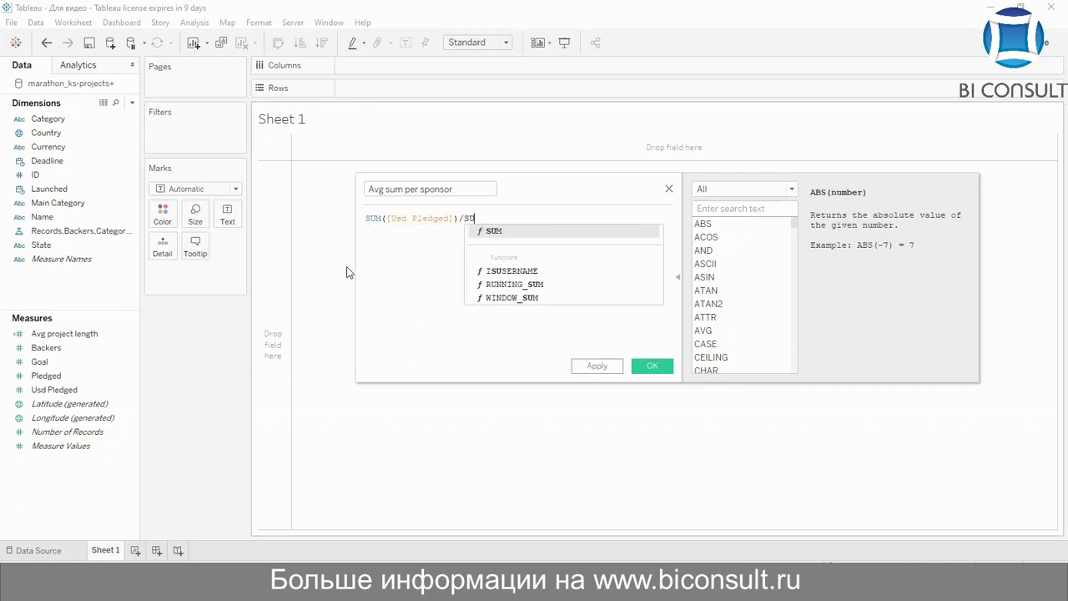
text(M([)
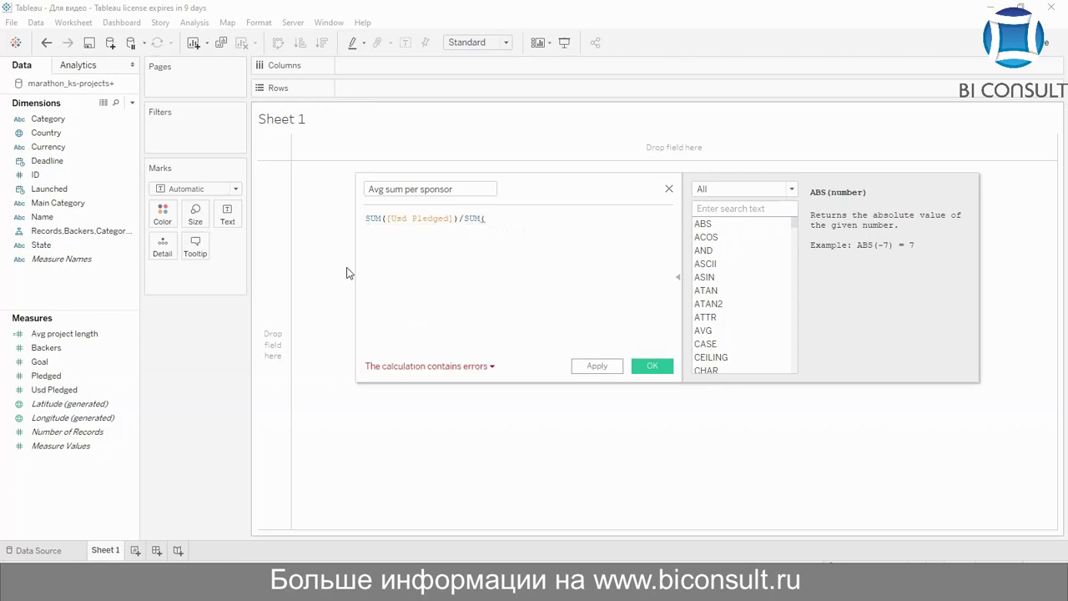
text(Ba)
key(Return)
text())
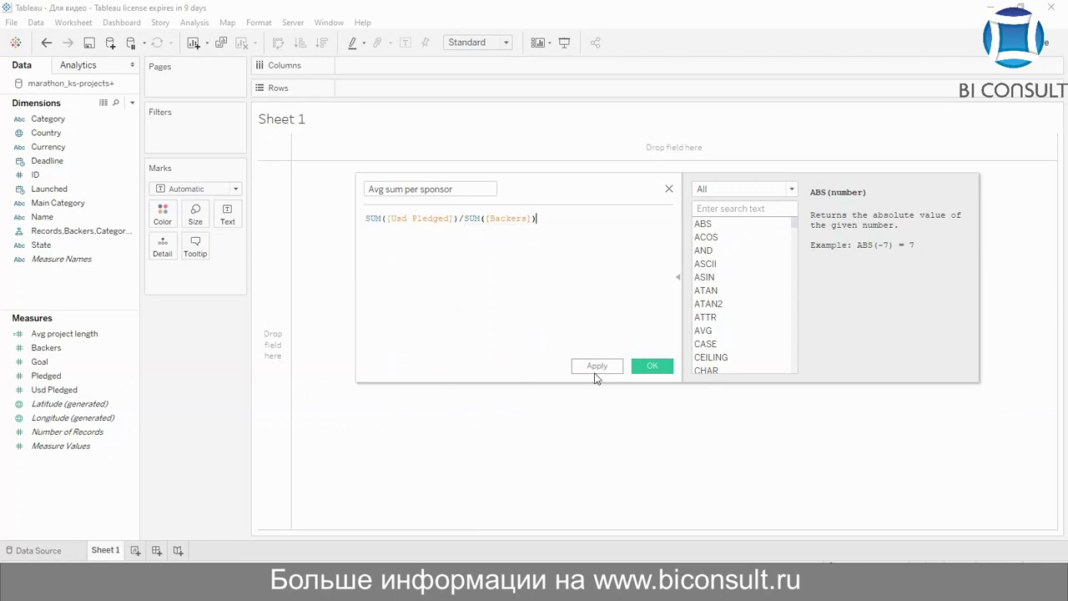
click(644, 367)
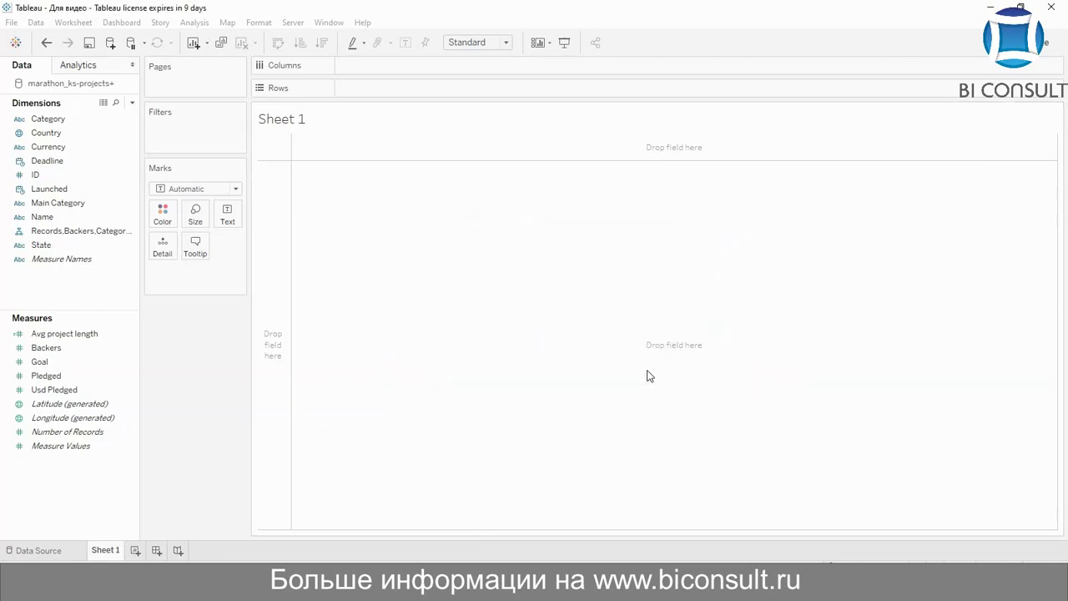
Create a new parameter named TOP with the Integer data type
right_click(39, 512)
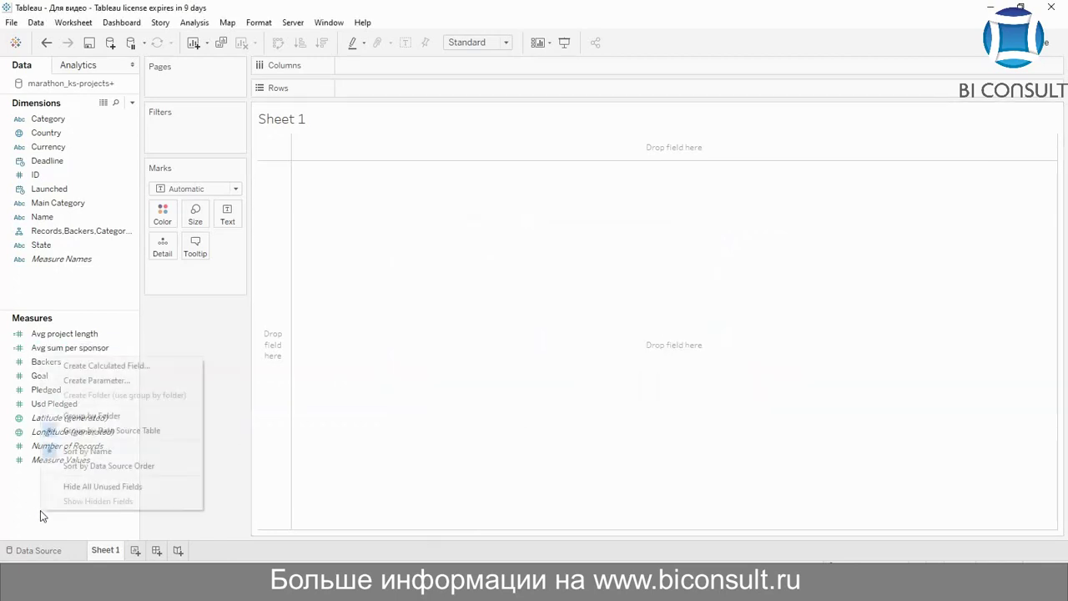
click(133, 379)
key(BackSpace)
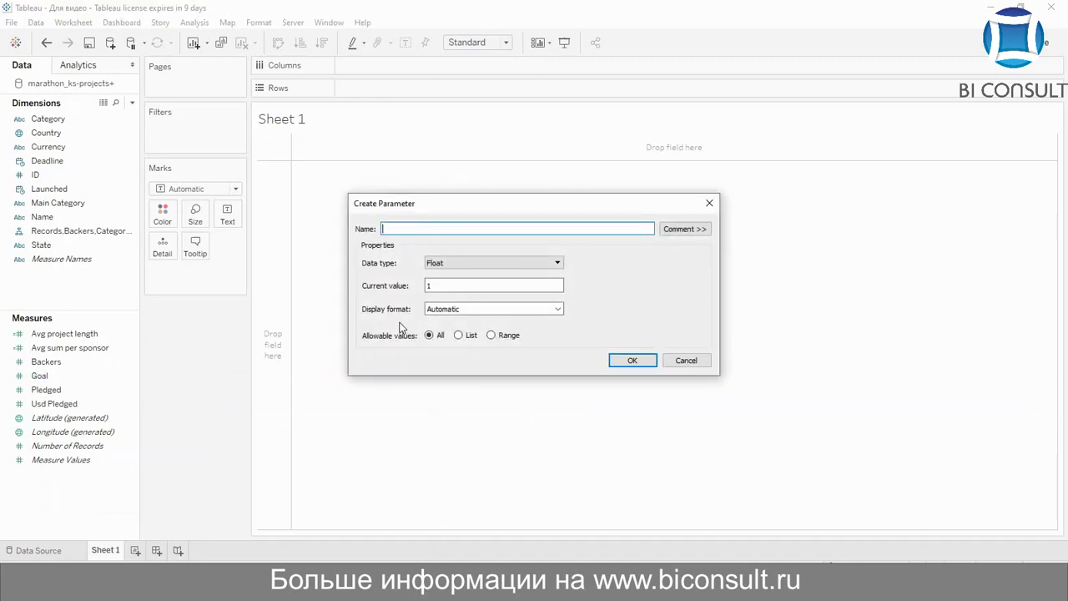
text(TOP)
click(494, 263)
click(463, 280)
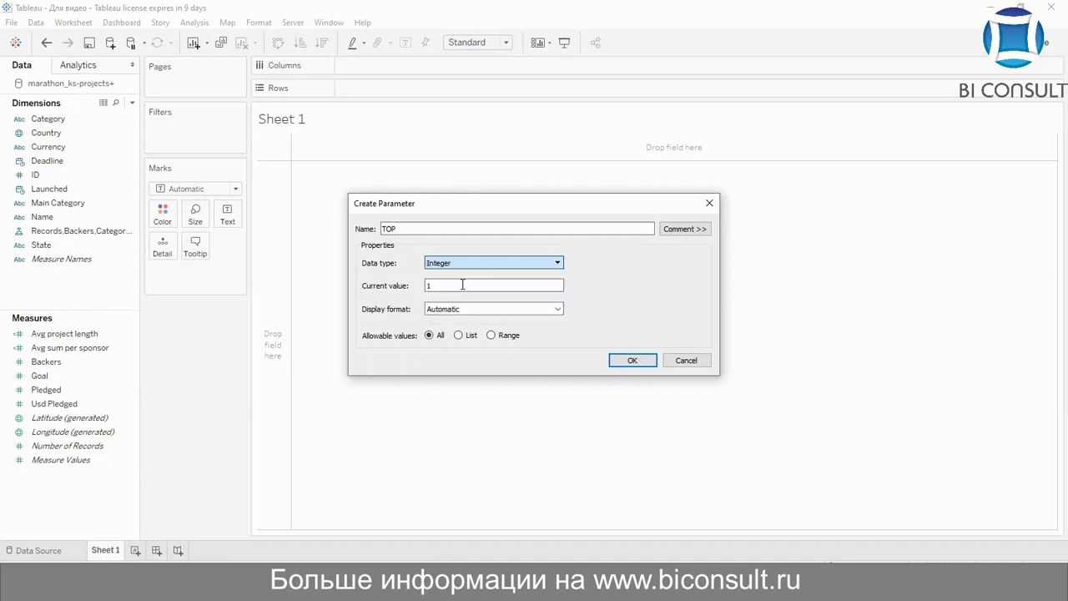
click(463, 285)
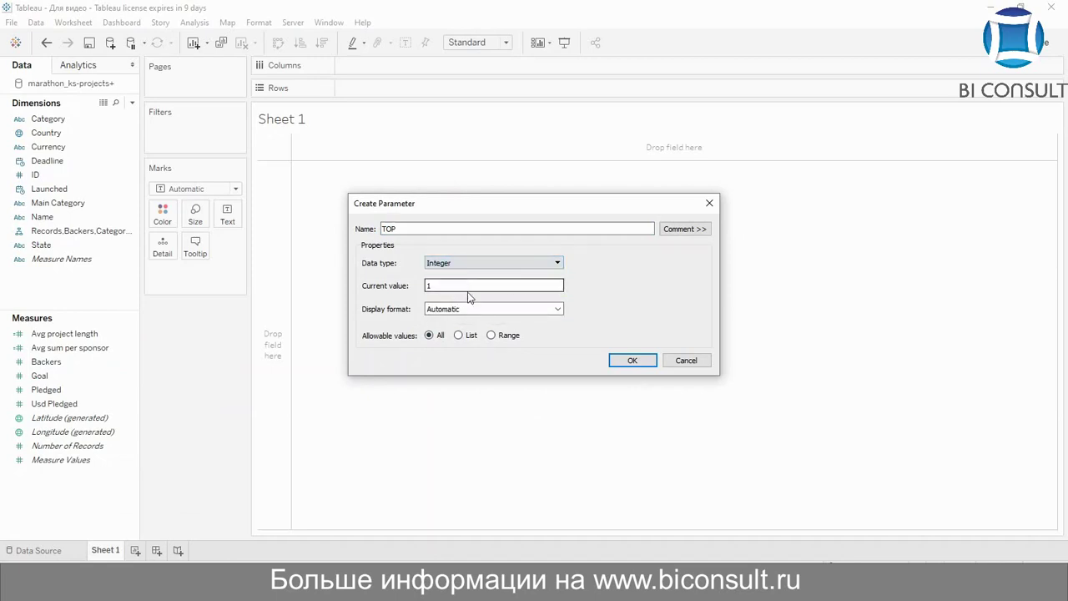
Restrict the parameter's allowable values to a range with a minimum, a maximum and a step size enabled
click(504, 336)
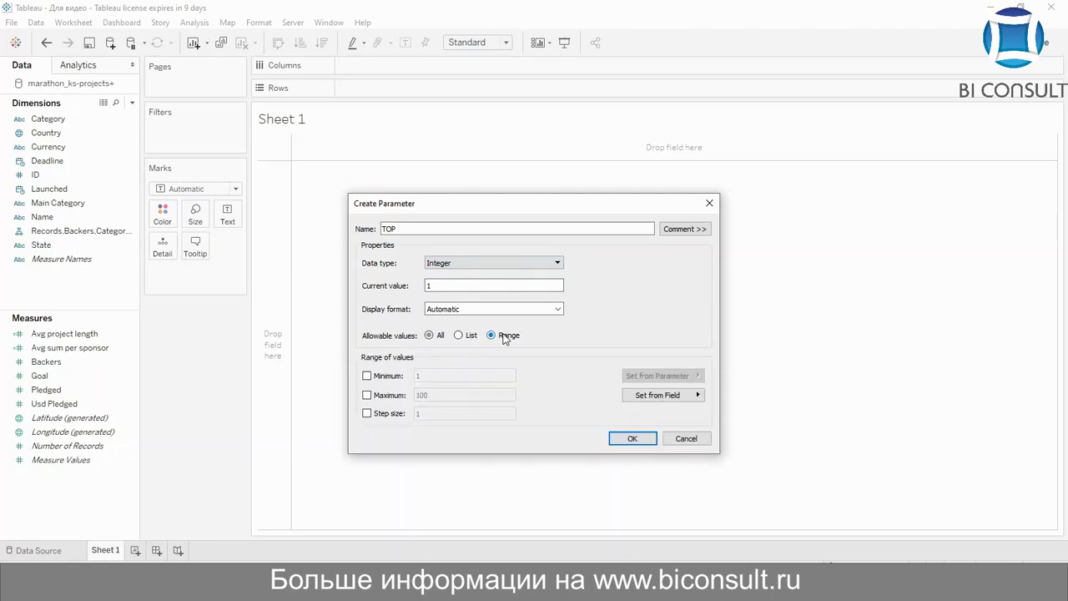
click(367, 376)
click(367, 394)
click(367, 413)
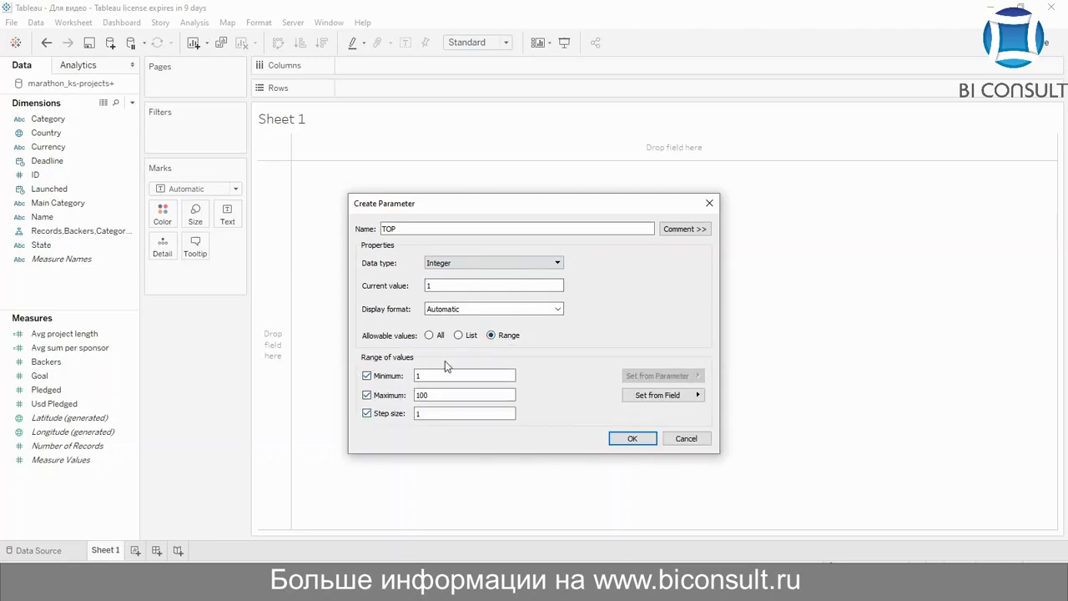
Set the range to minimum 200, maximum 2000 and step size 100, and save the parameter
click(445, 375)
key(BackSpace)
text(200)
click(434, 394)
key(BackSpace)
key(BackSpace)
key(BackSpace)
text(2000)
click(435, 411)
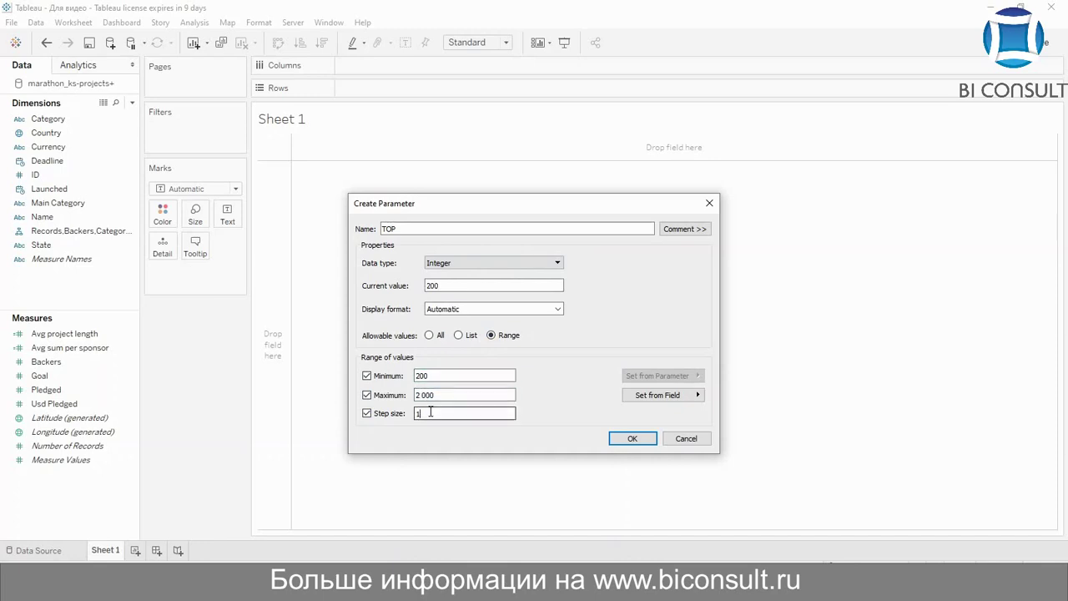
text(00)
click(632, 439)
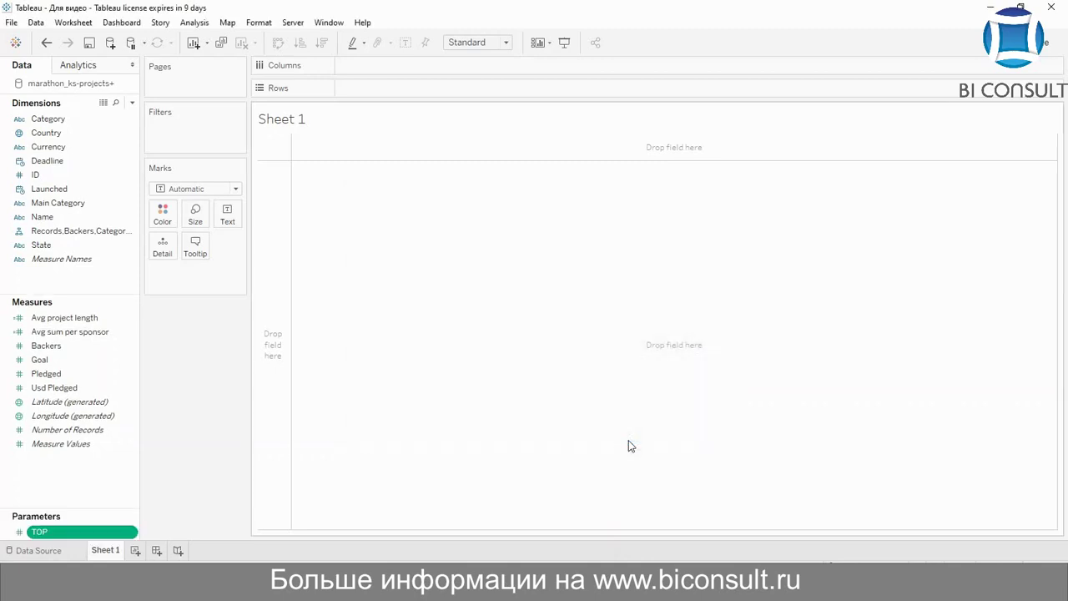
Show the parameter control for the TOP parameter on the sheet
right_click(115, 535)
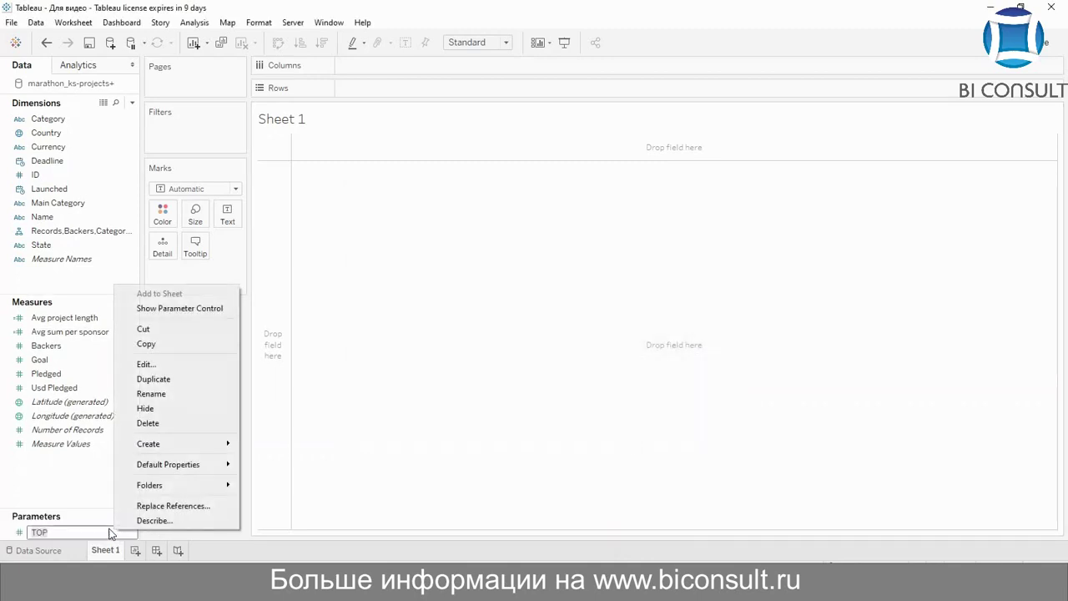
key(Escape)
right_click(53, 534)
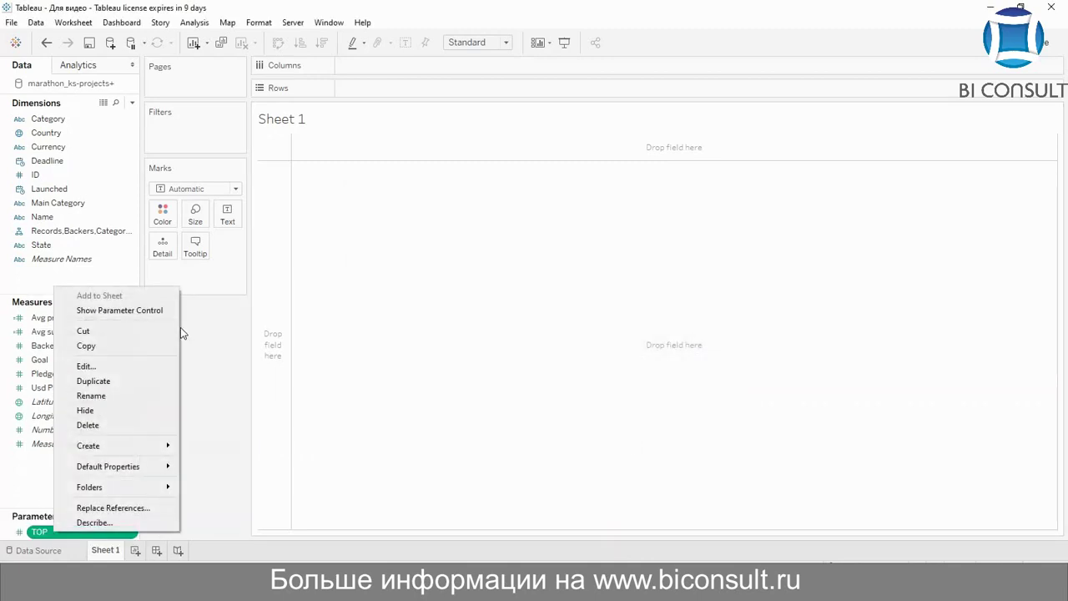
click(140, 309)
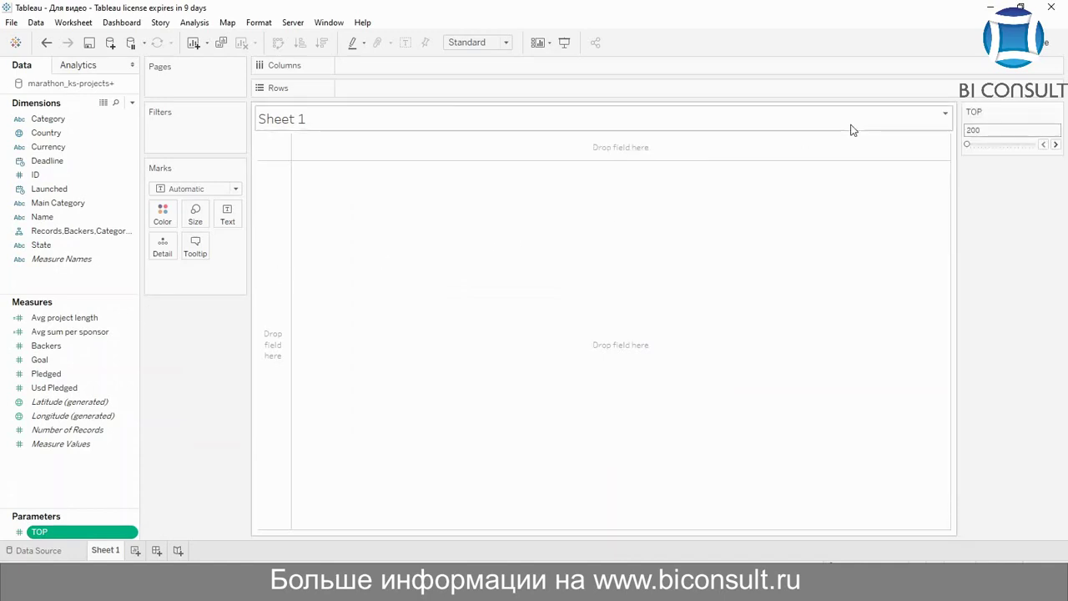
Create a set from the ID dimension and name it Top
right_click(90, 175)
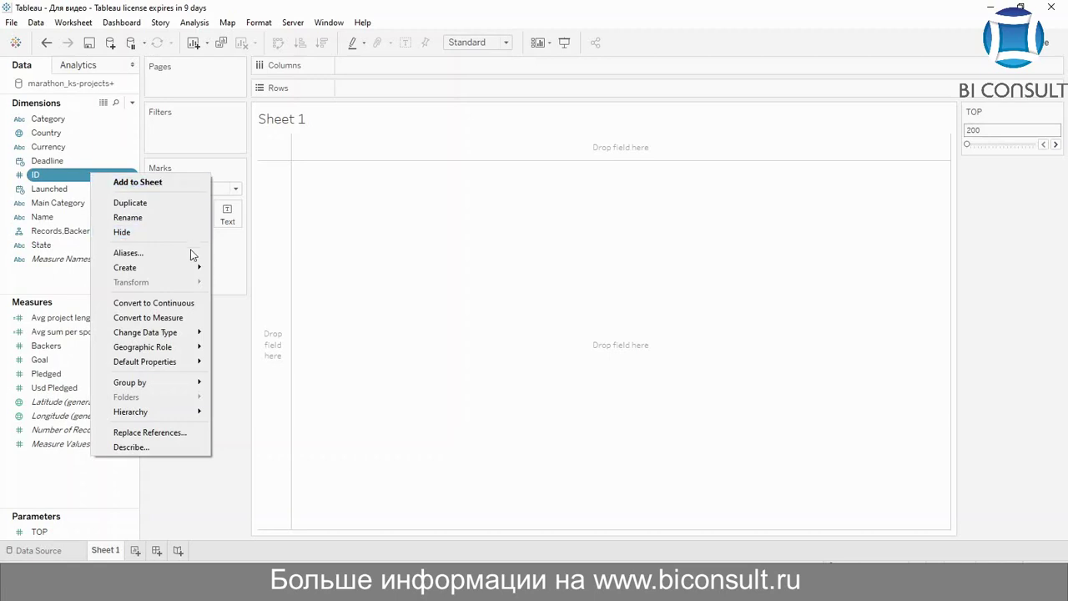
mouse_move(191, 267)
click(303, 299)
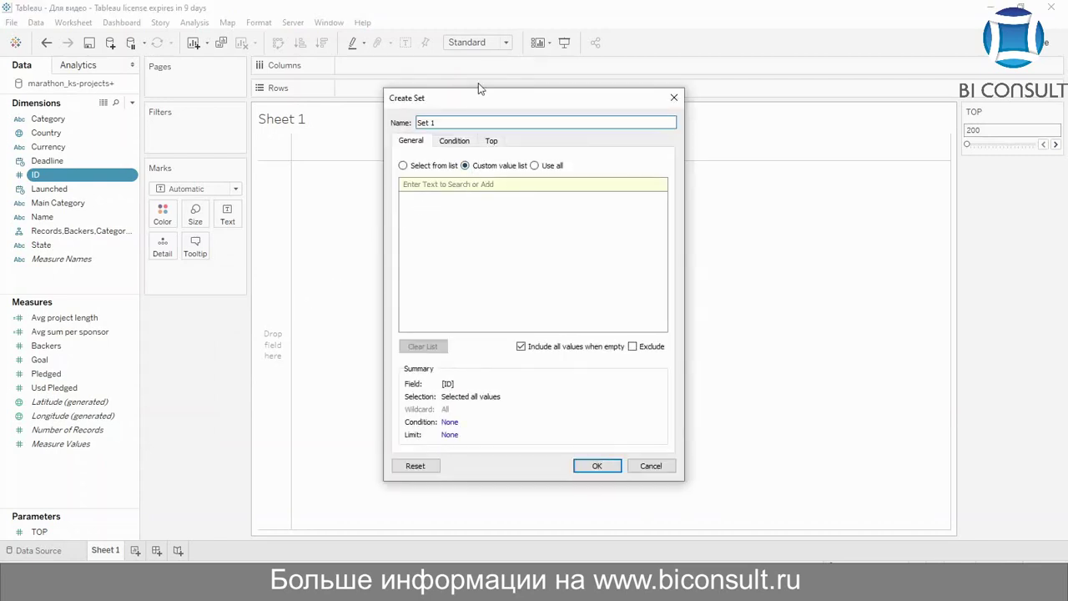
key(BackSpace)
key(BackSpace)
key(BackSpace)
key(BackSpace)
key(BackSpace)
text(Top)
Limit the set by field to the top TOP-parameter members by the sum of Usd Pledged, and save the set
click(493, 141)
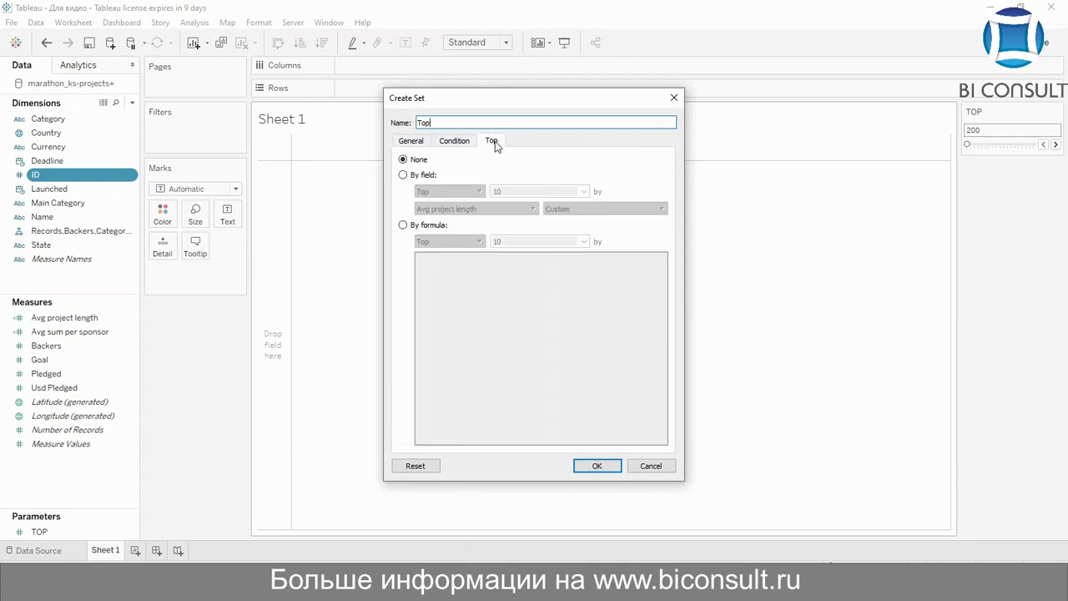
click(404, 176)
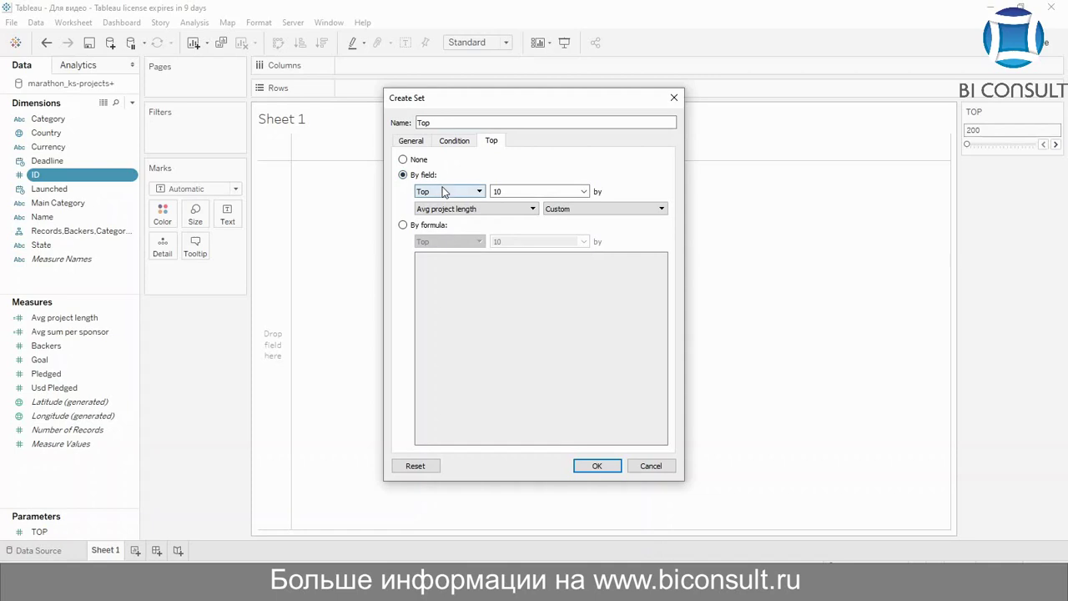
click(585, 191)
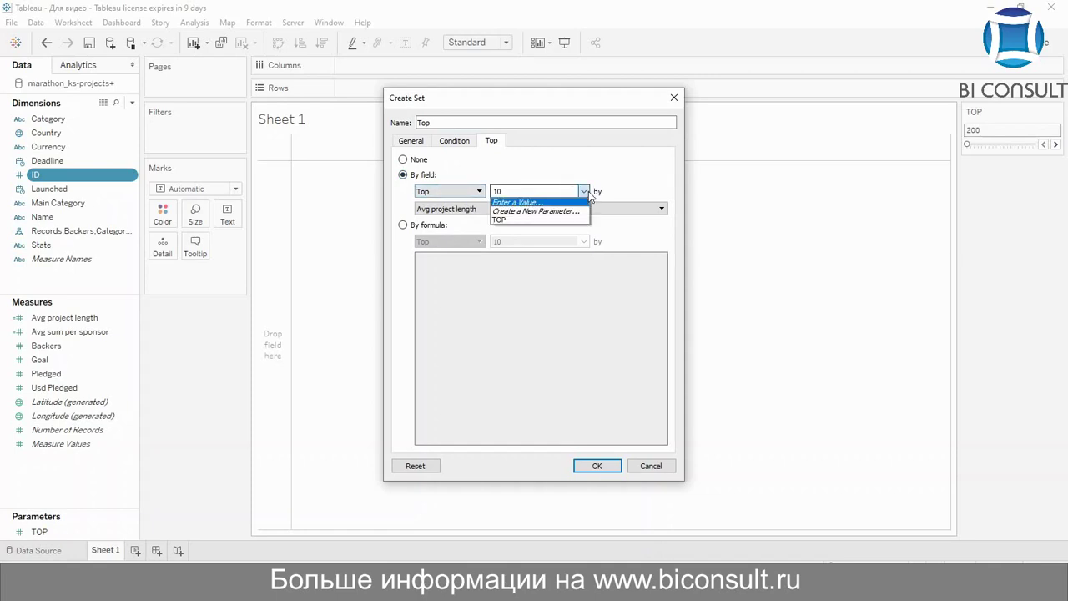
click(537, 219)
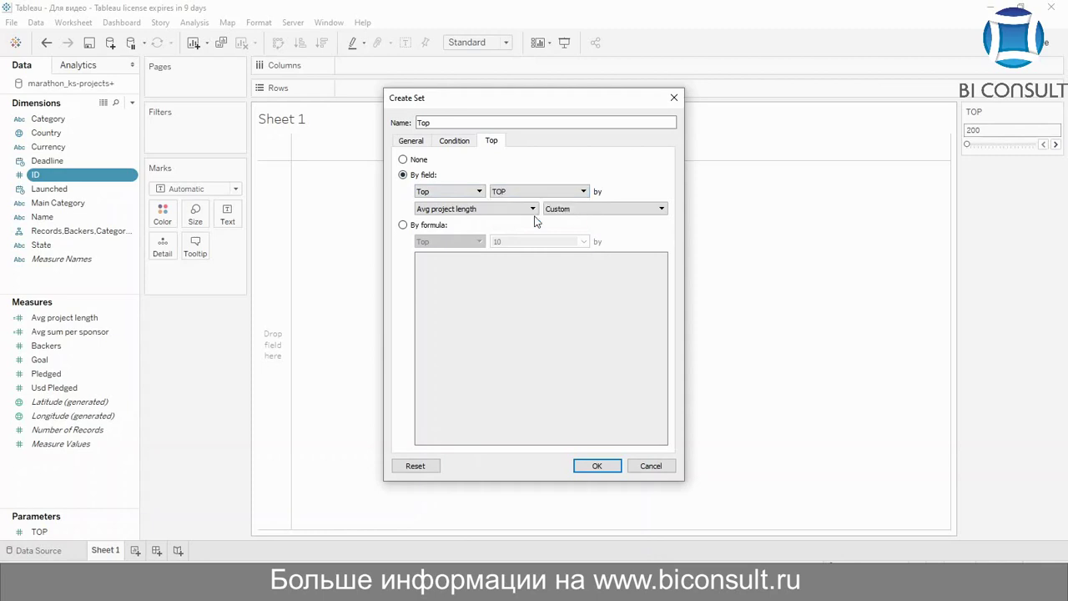
click(528, 209)
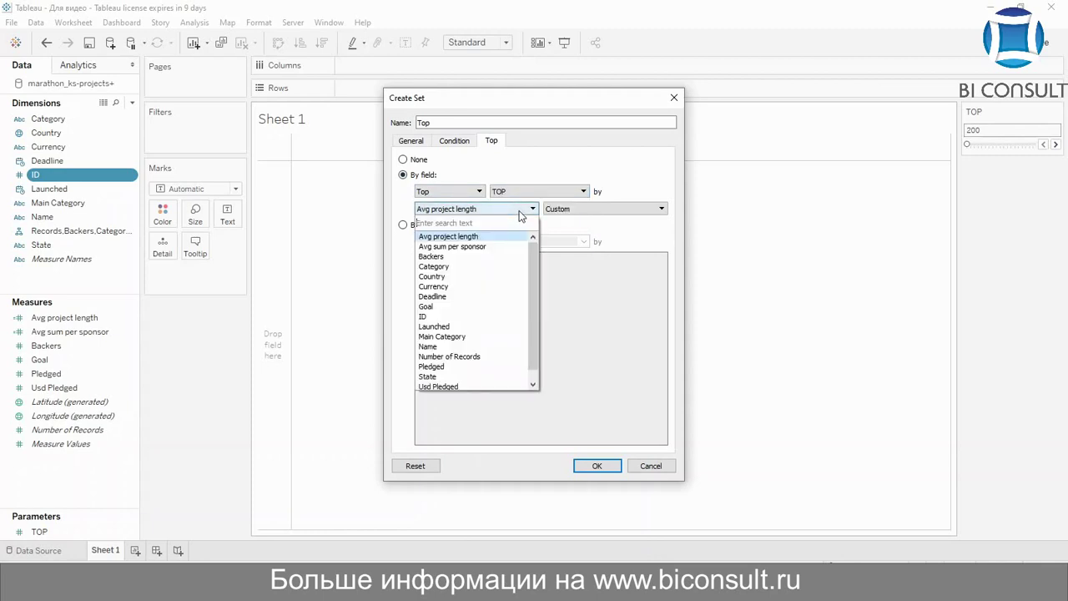
drag(536, 281, 525, 317)
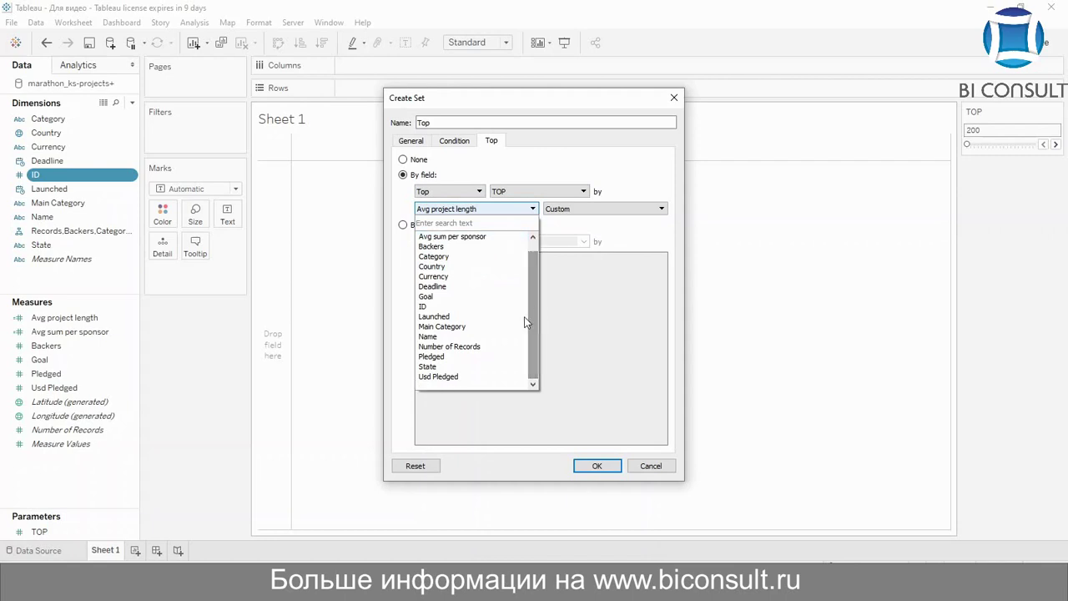
click(455, 377)
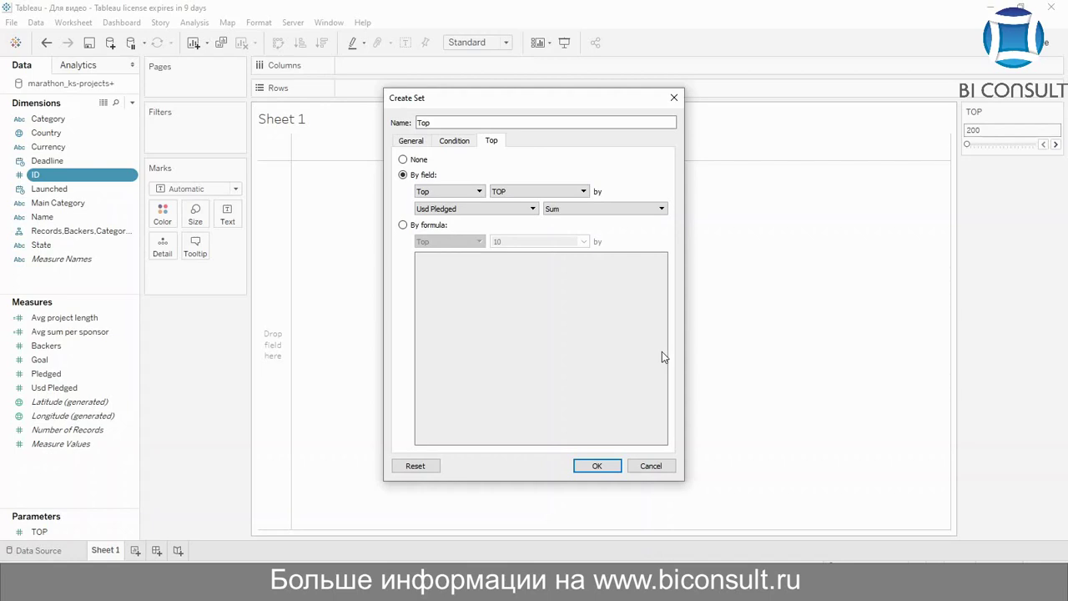
click(597, 466)
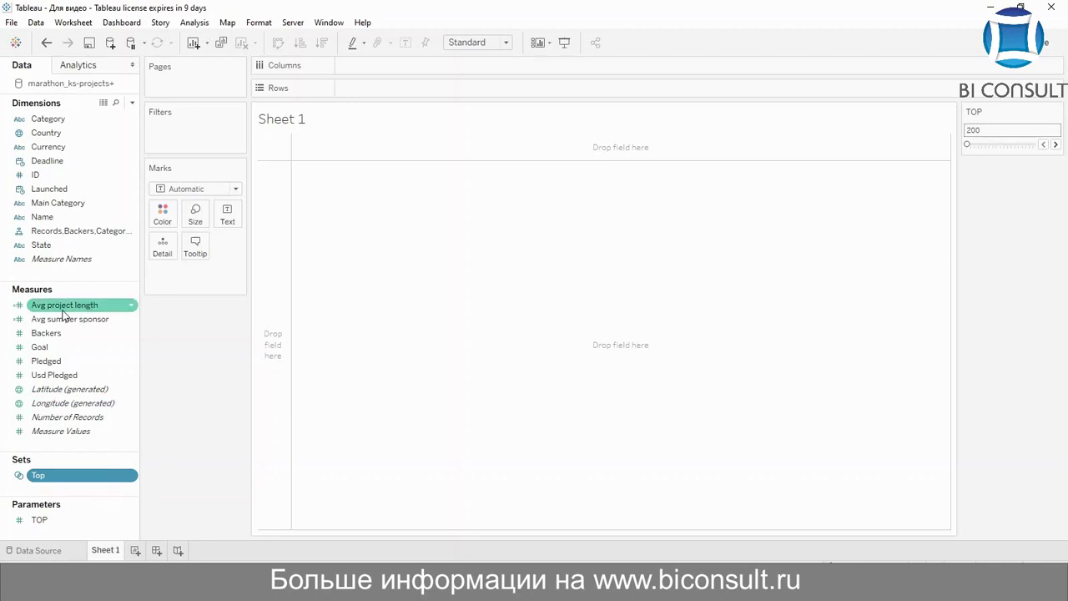
Build a scatter plot with Avg project length in columns, Avg sum per sponsor in rows and all ID members as detail
drag(80, 306, 385, 67)
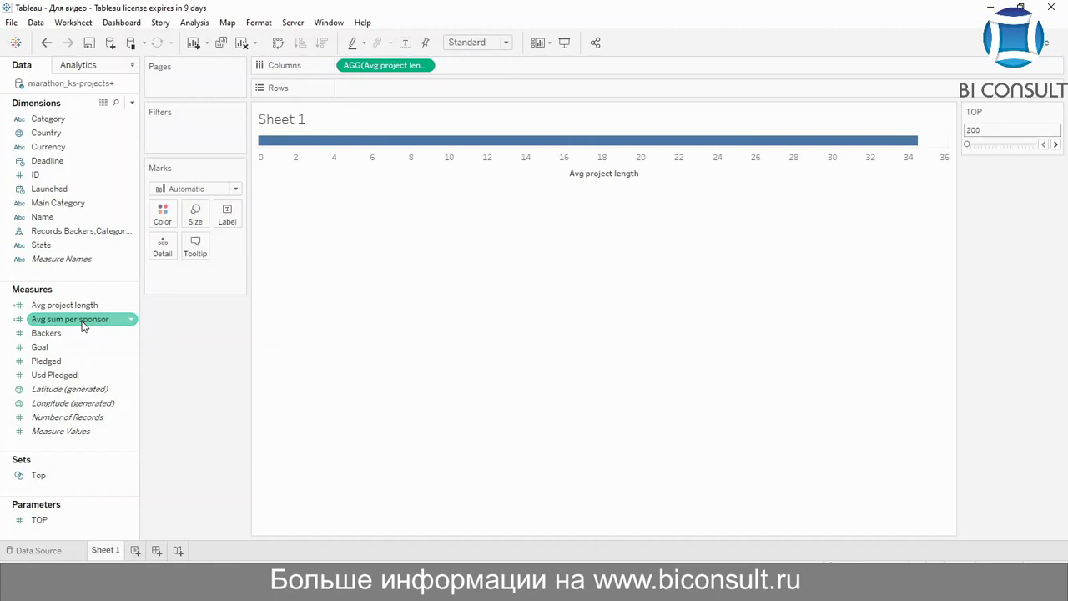
drag(81, 326, 424, 86)
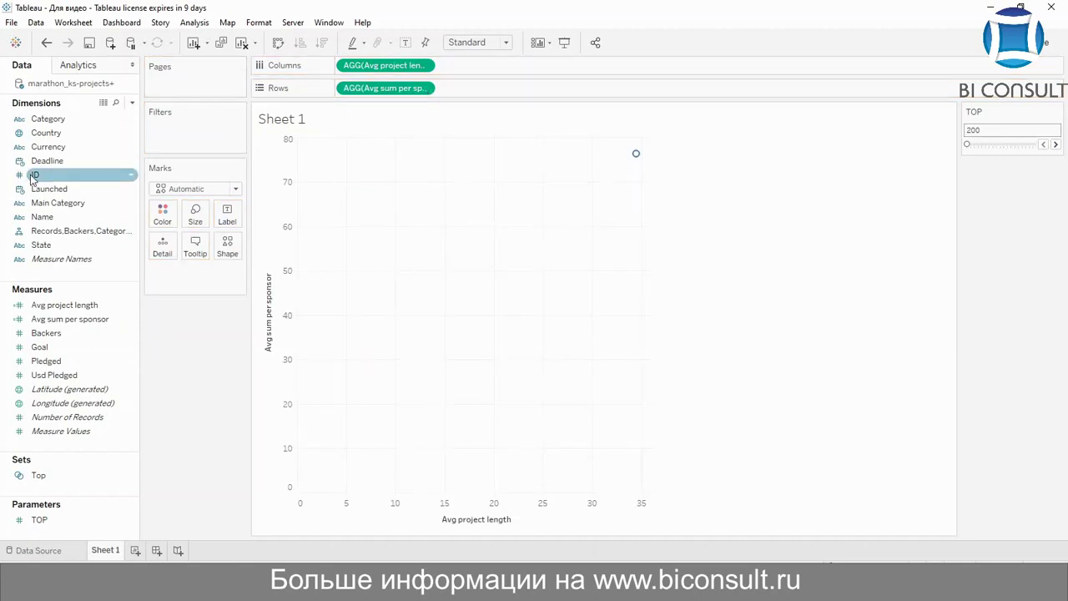
drag(37, 176, 172, 244)
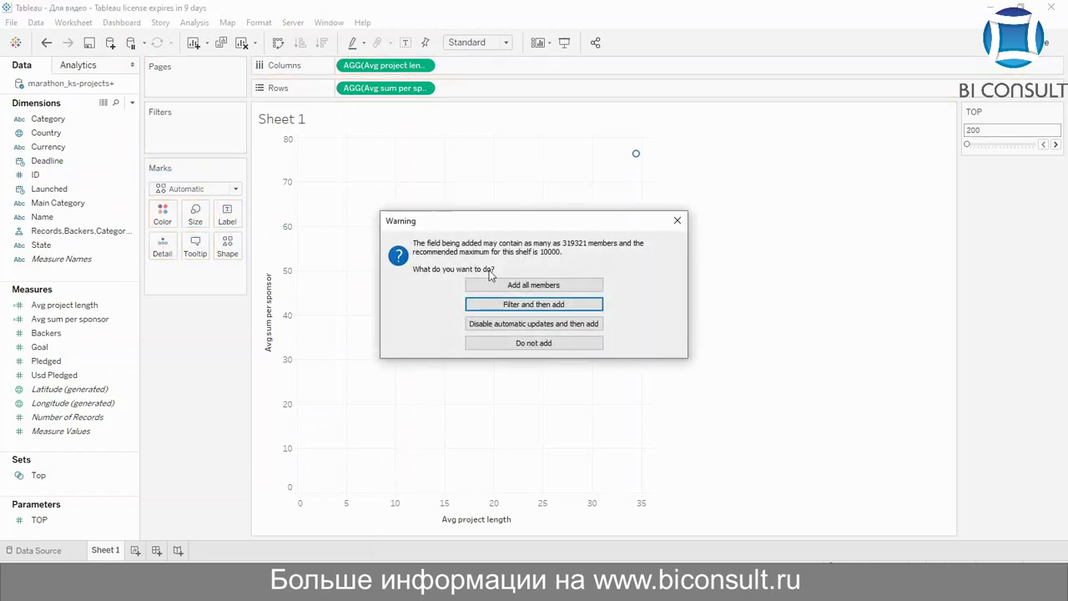
click(491, 286)
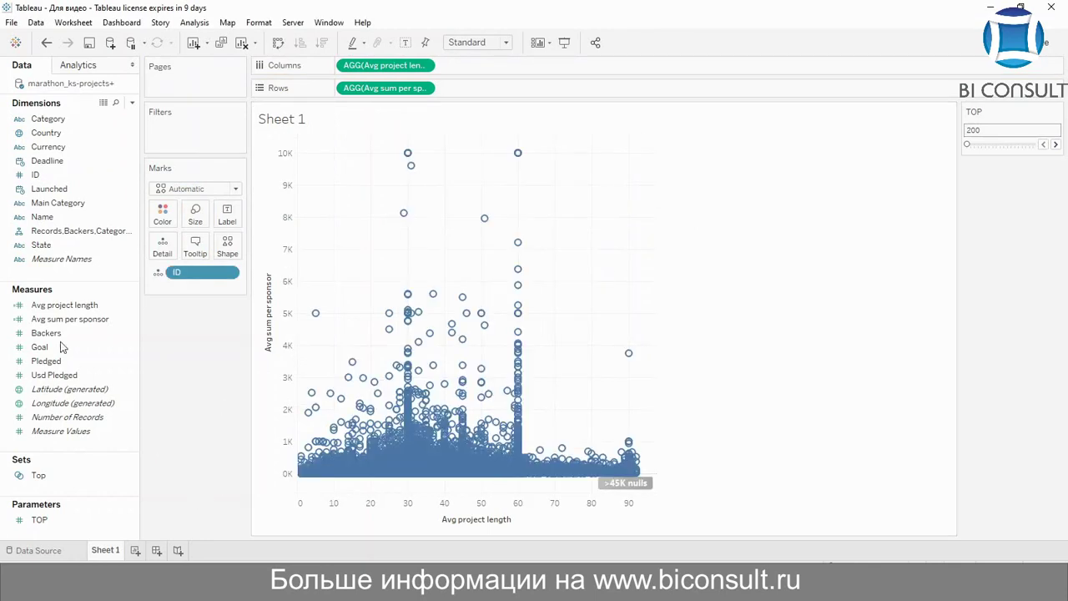
Filter the view to the Fashion value of Main Category and add that filter to context
click(70, 208)
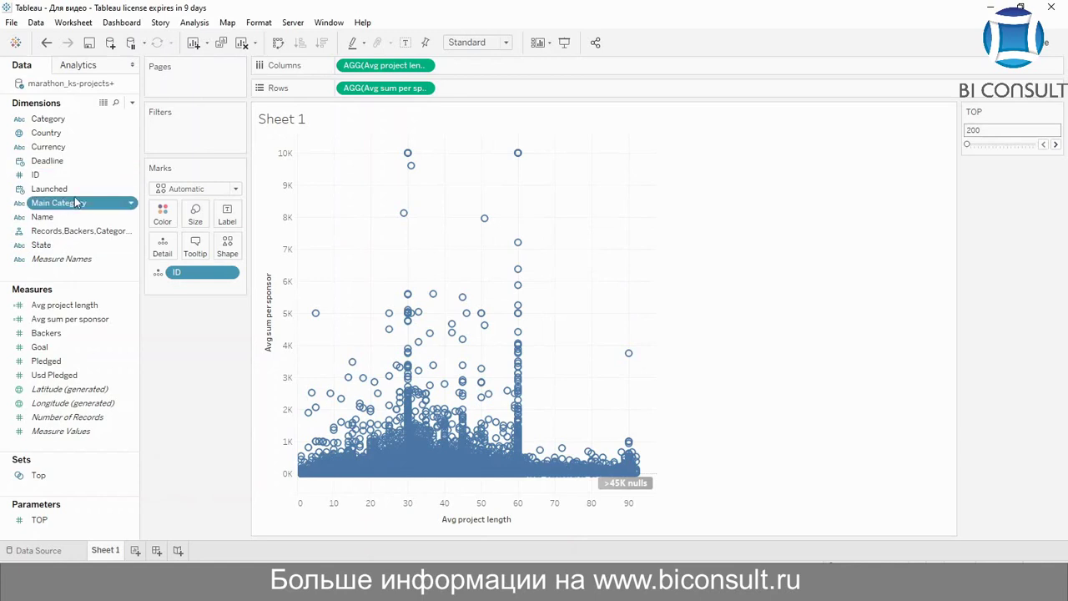
drag(70, 208, 169, 143)
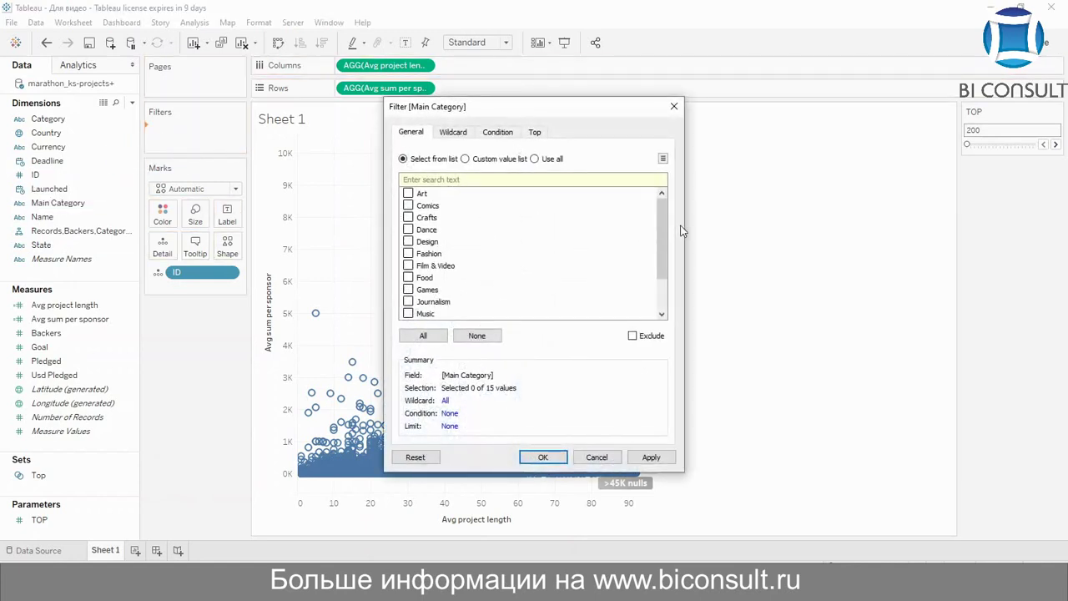
scroll(490, 286, down, 2)
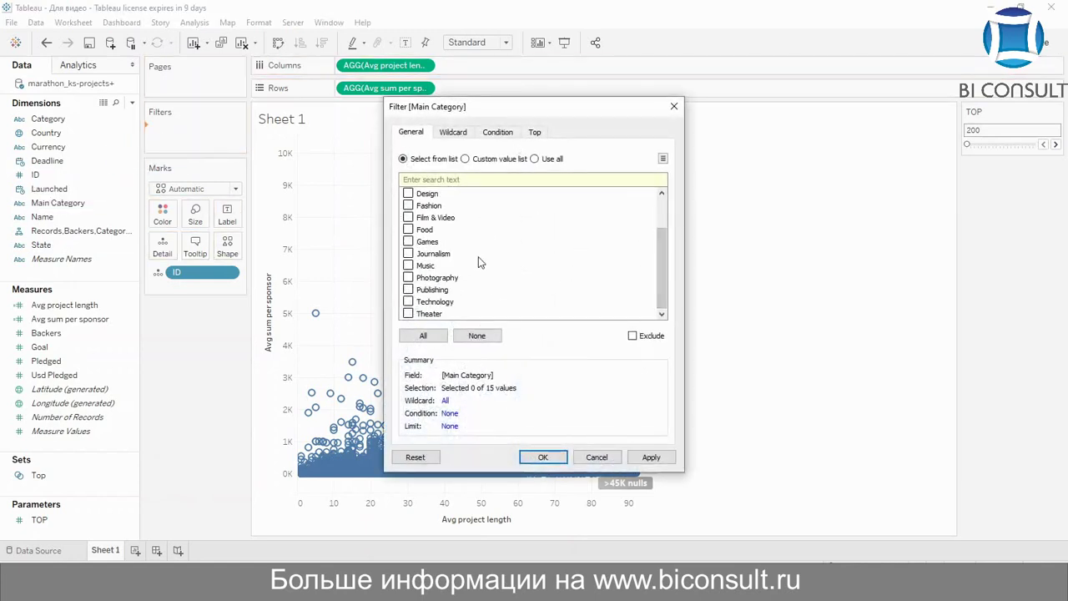
click(408, 206)
click(635, 461)
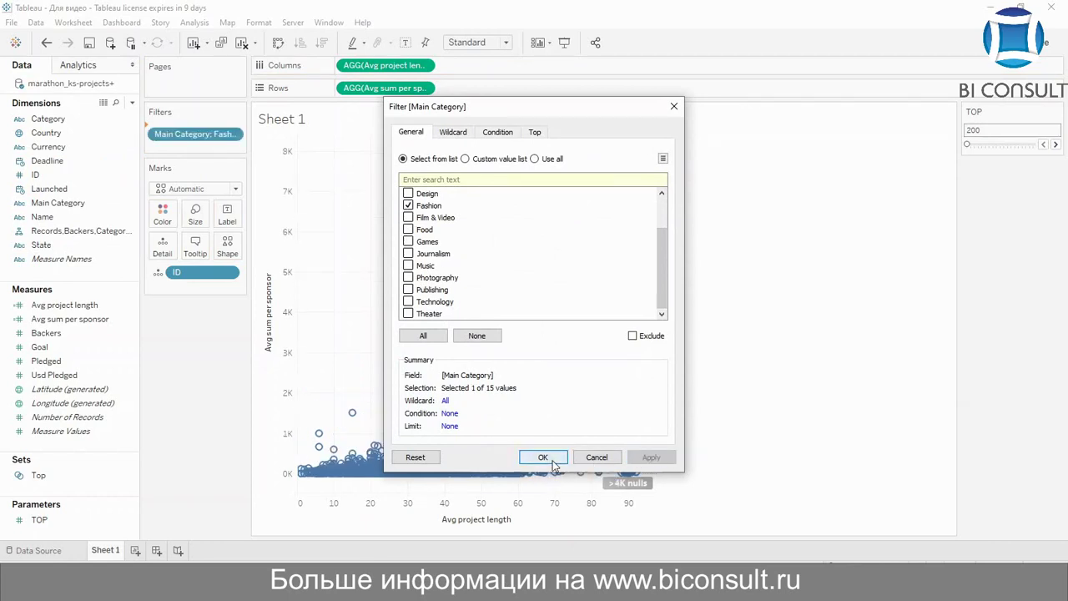
click(554, 464)
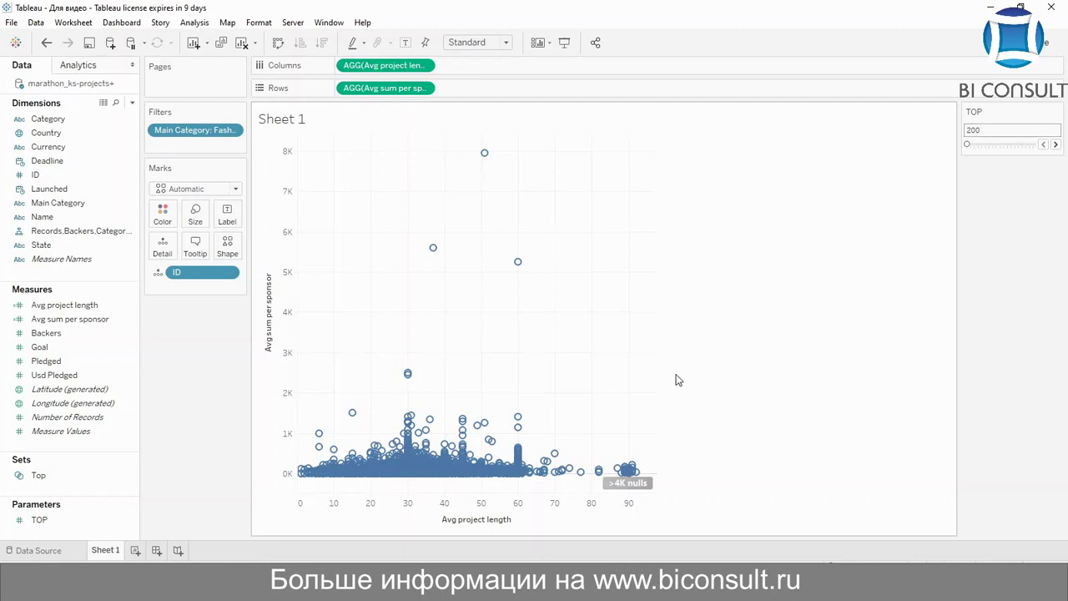
click(224, 136)
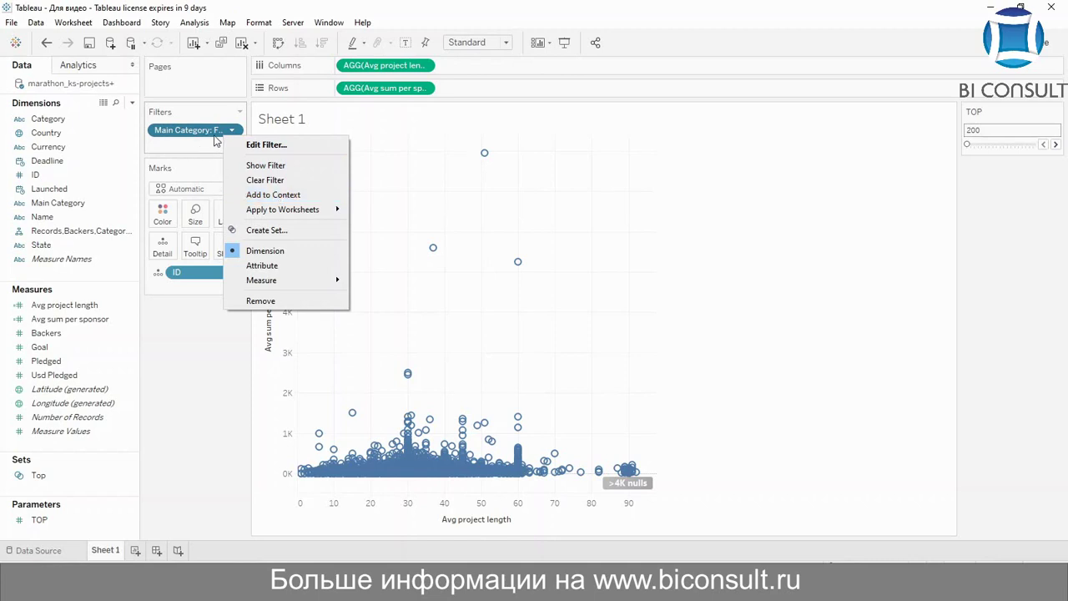
click(307, 201)
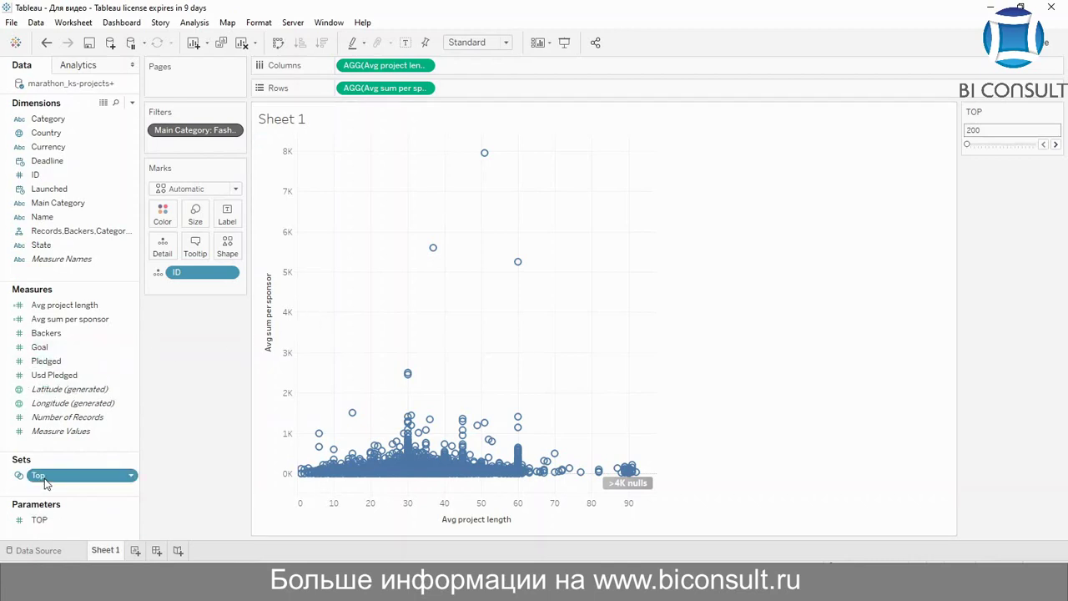
Color the scatter plot marks by membership in the Top set
drag(42, 476, 158, 210)
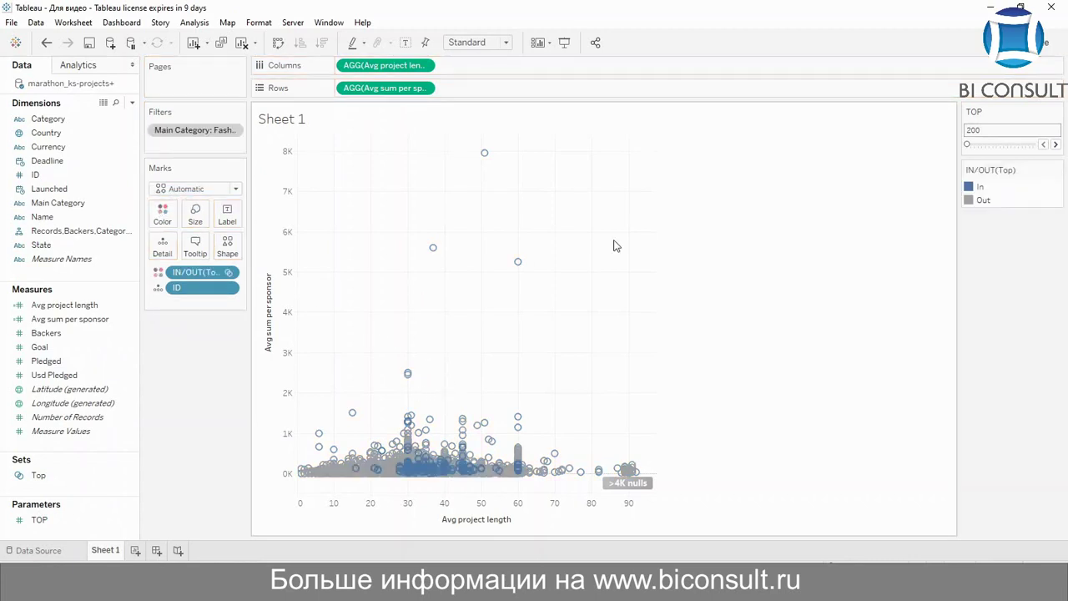
mouse_move(520, 457)
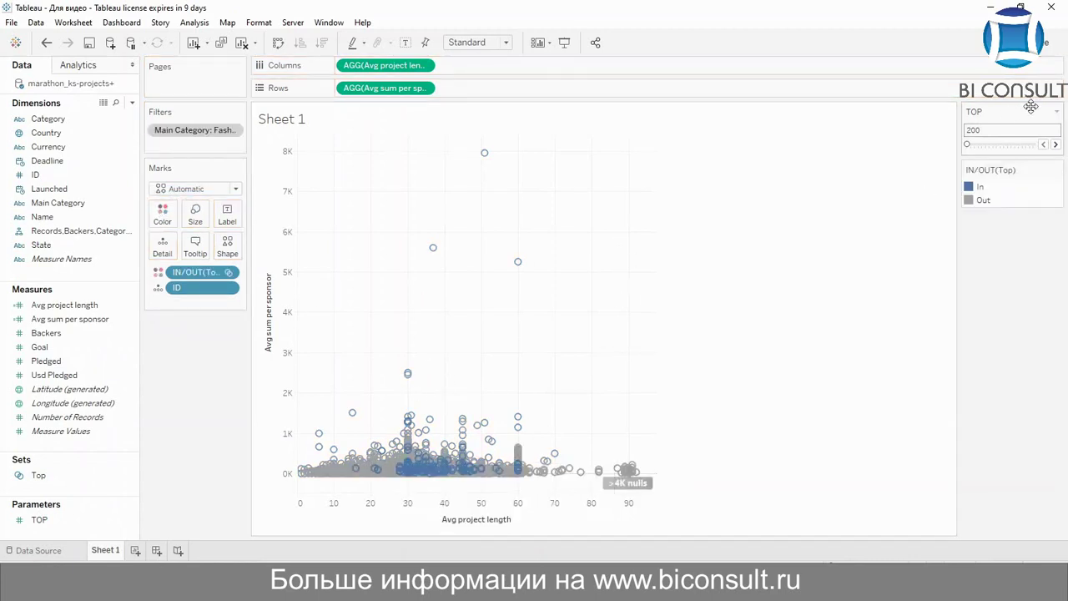
mouse_move(968, 145)
mouse_down()
mouse_move(1005, 147)
mouse_move(958, 151)
mouse_up()
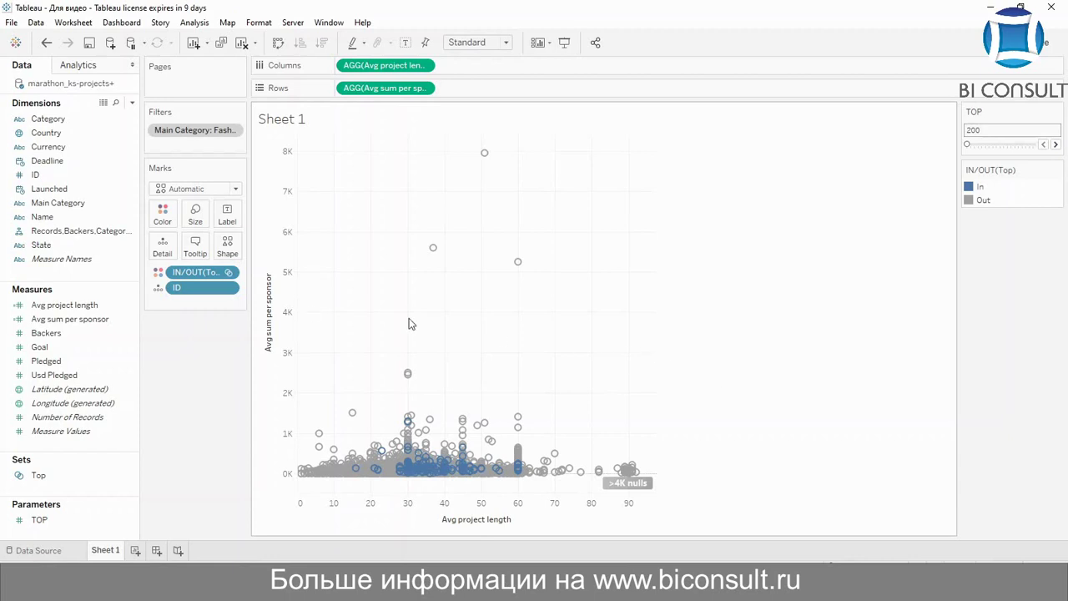
Set the Avg sum per sponsor axis to a logarithmic scale
click(287, 273)
right_click(288, 272)
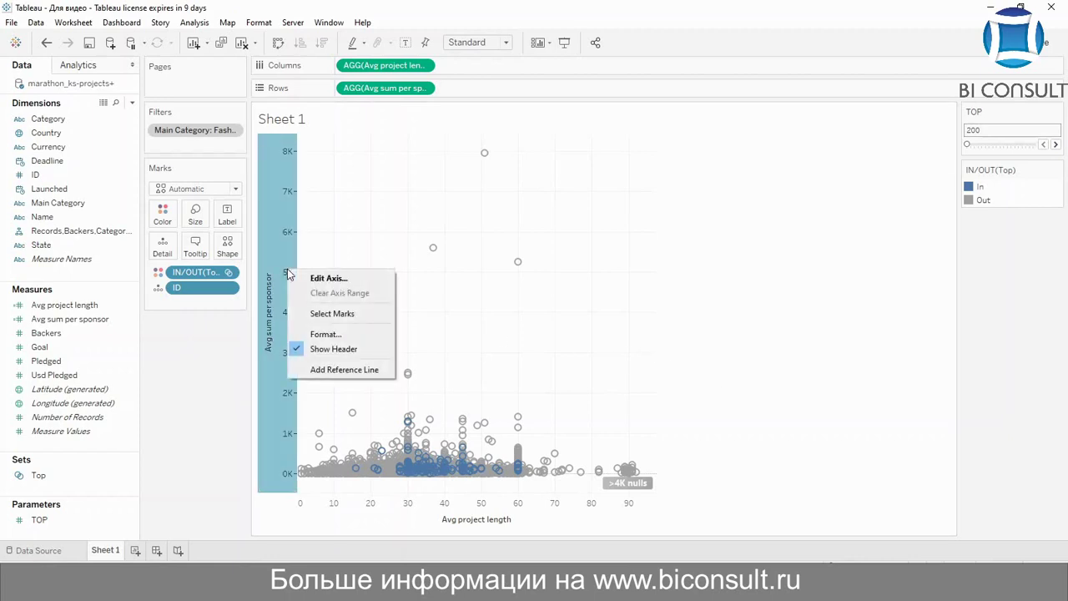
click(318, 277)
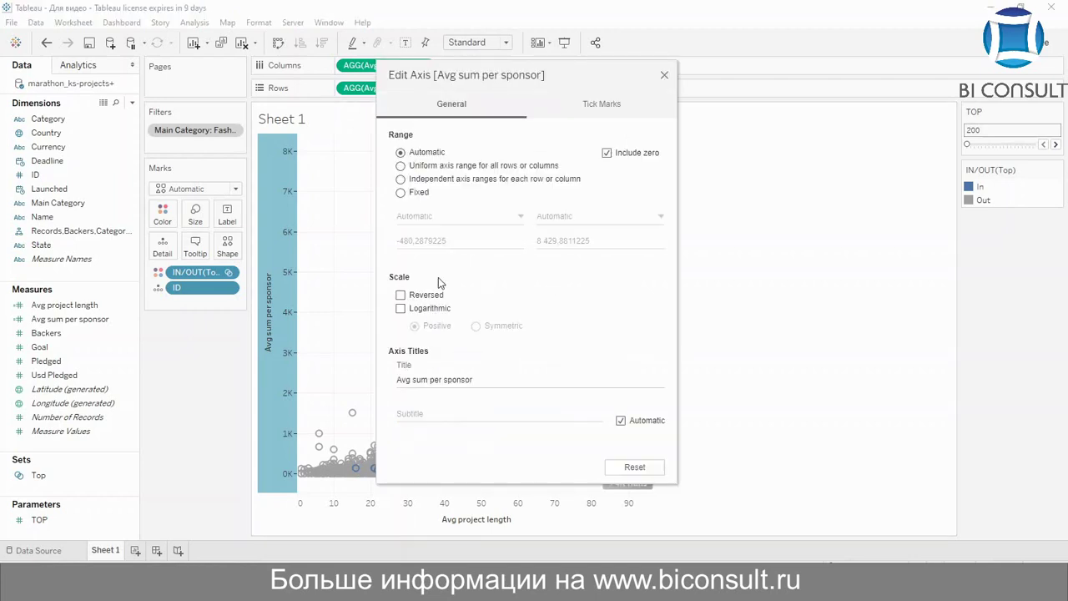
click(401, 309)
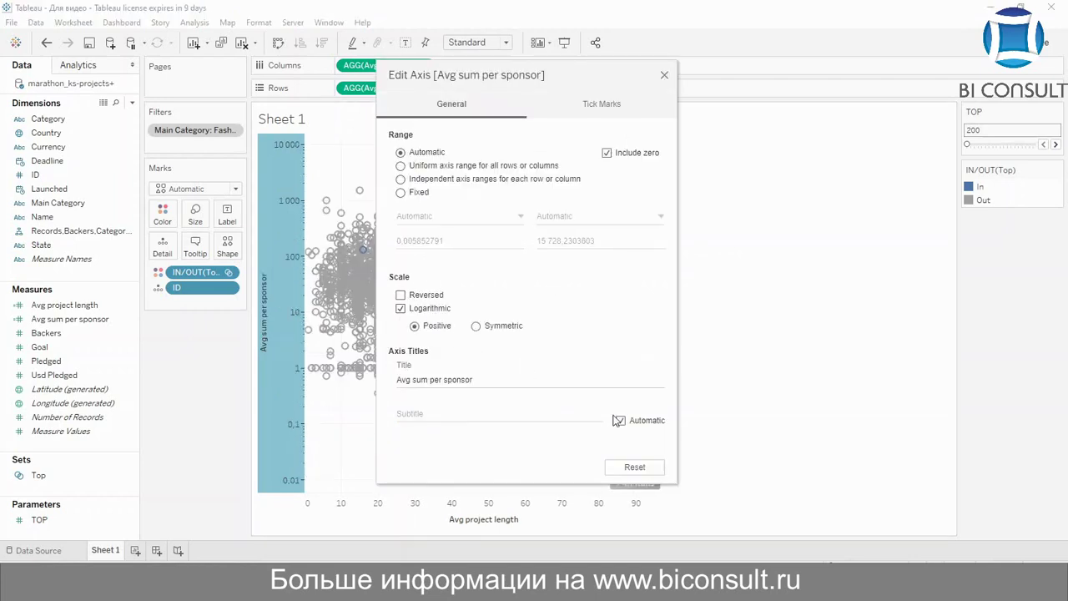
click(665, 74)
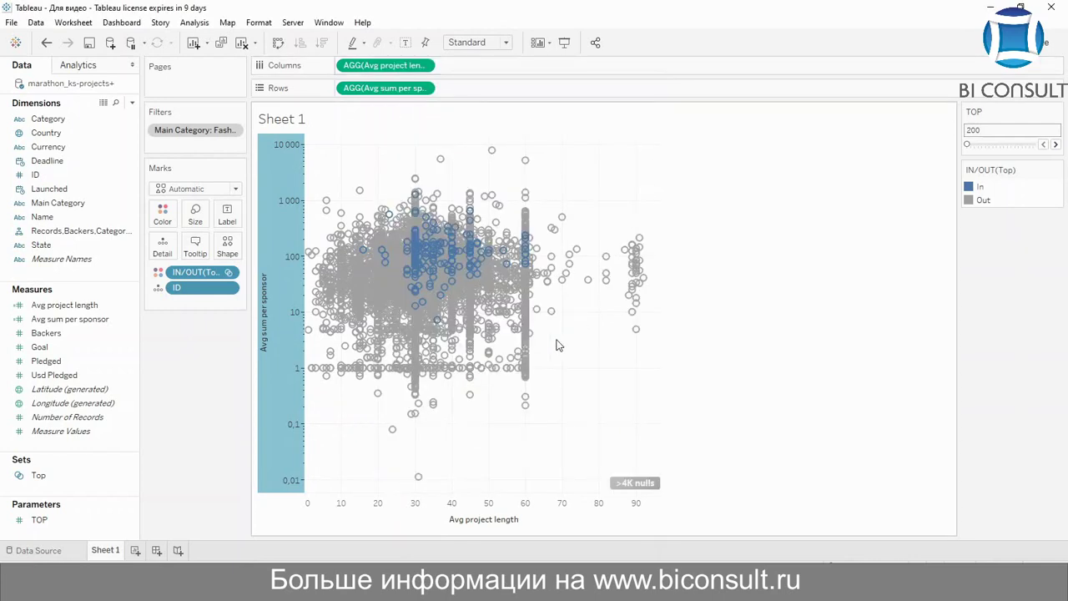
Split the scatter plot into separate rows for projects in and out of the Top set
mouse_move(506, 358)
mouse_move(435, 278)
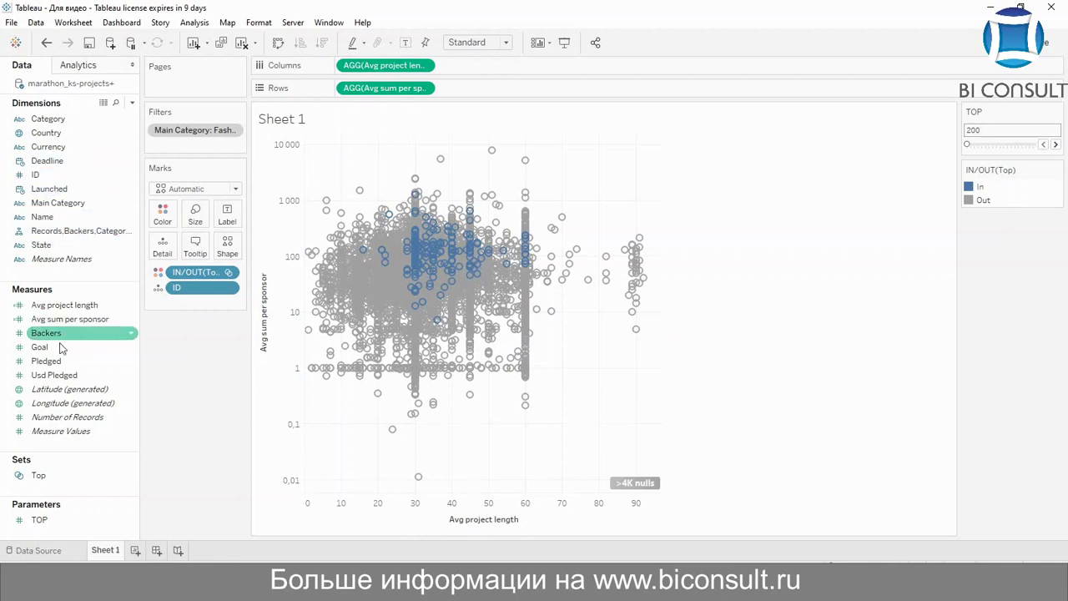
drag(50, 482, 339, 89)
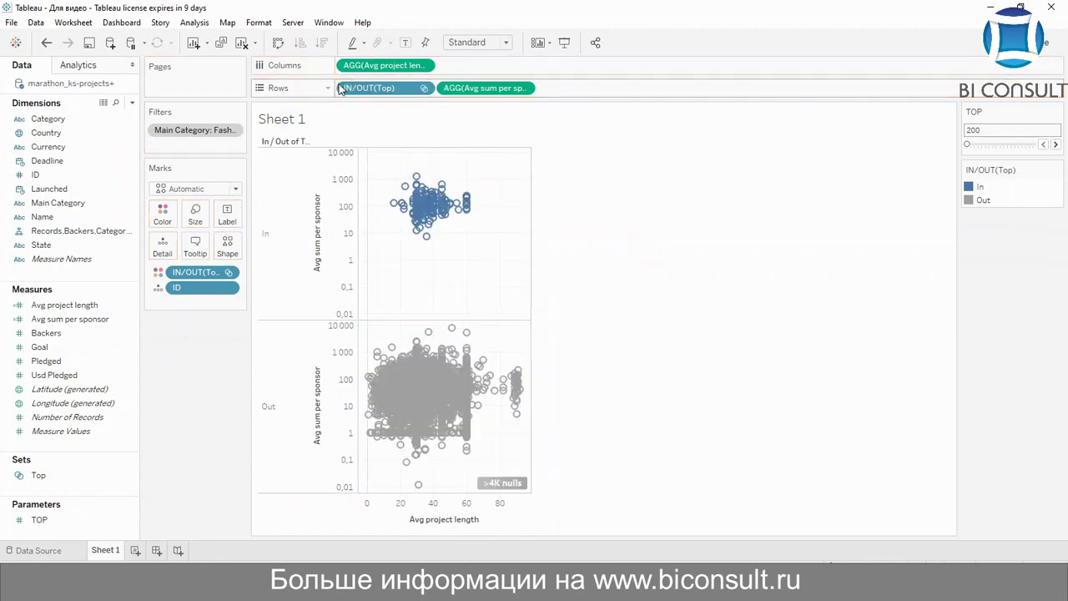
mouse_move(456, 217)
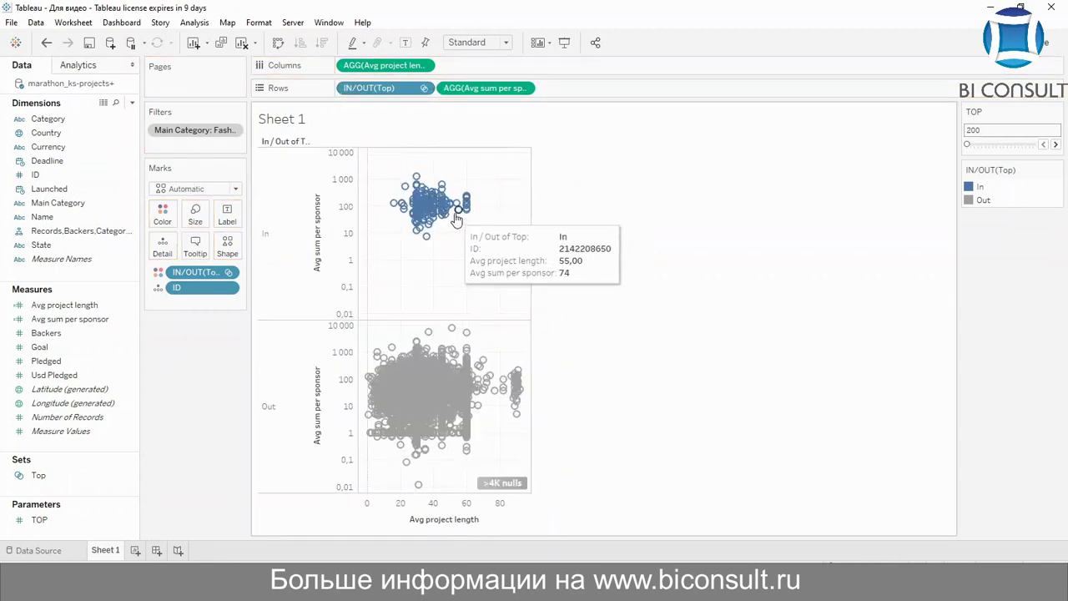
Reduce the size of the marks and fit the chart to Entire View
click(200, 211)
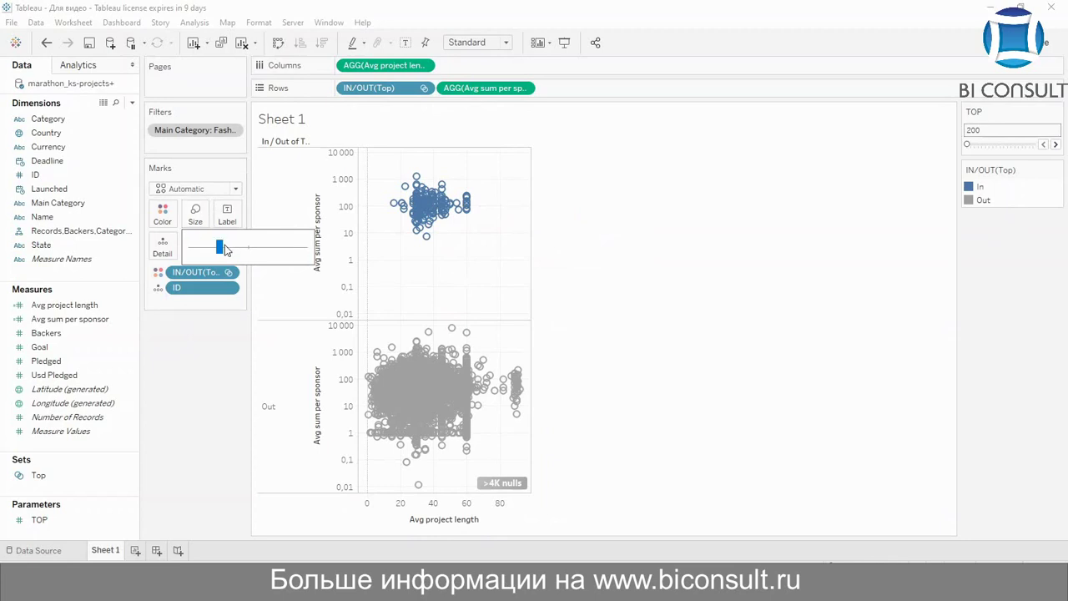
drag(225, 248, 204, 253)
click(643, 261)
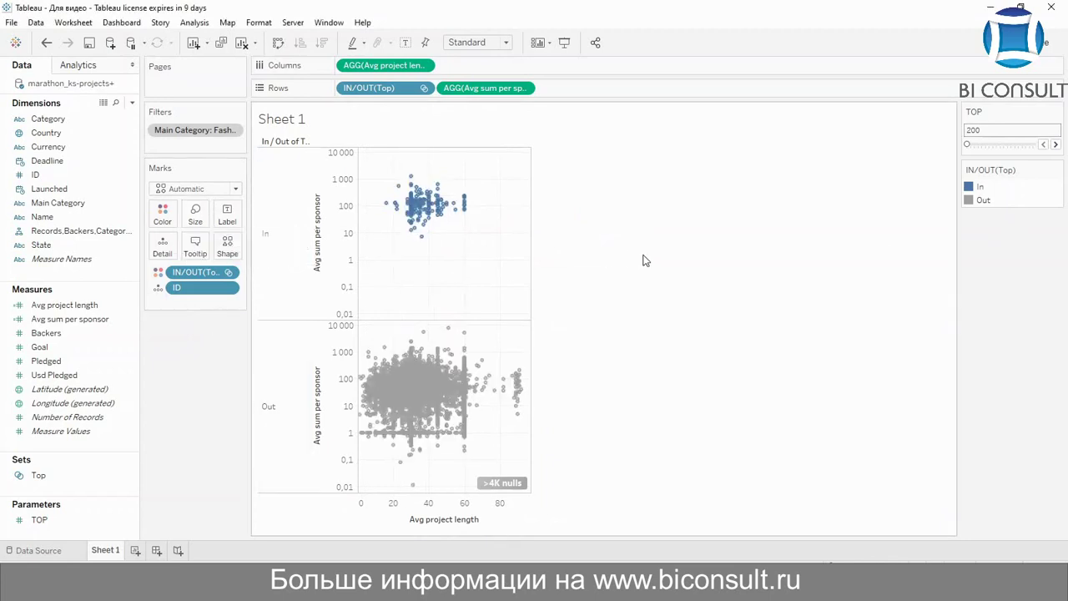
click(473, 42)
click(479, 95)
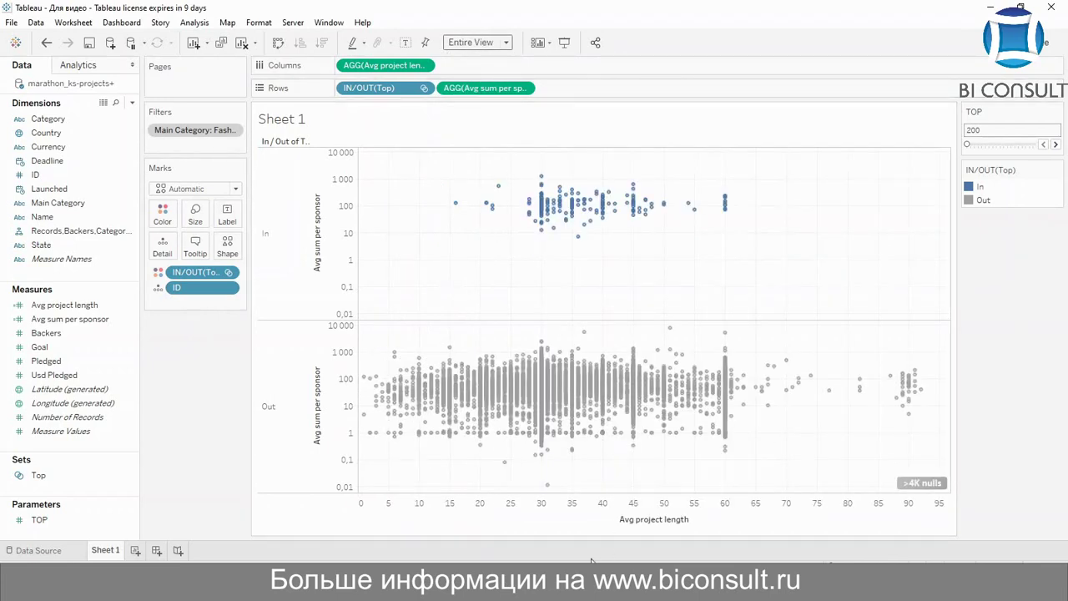
Add per-pane average lines to the scatter plot for both Avg project length and Avg sum per sponsor
click(75, 66)
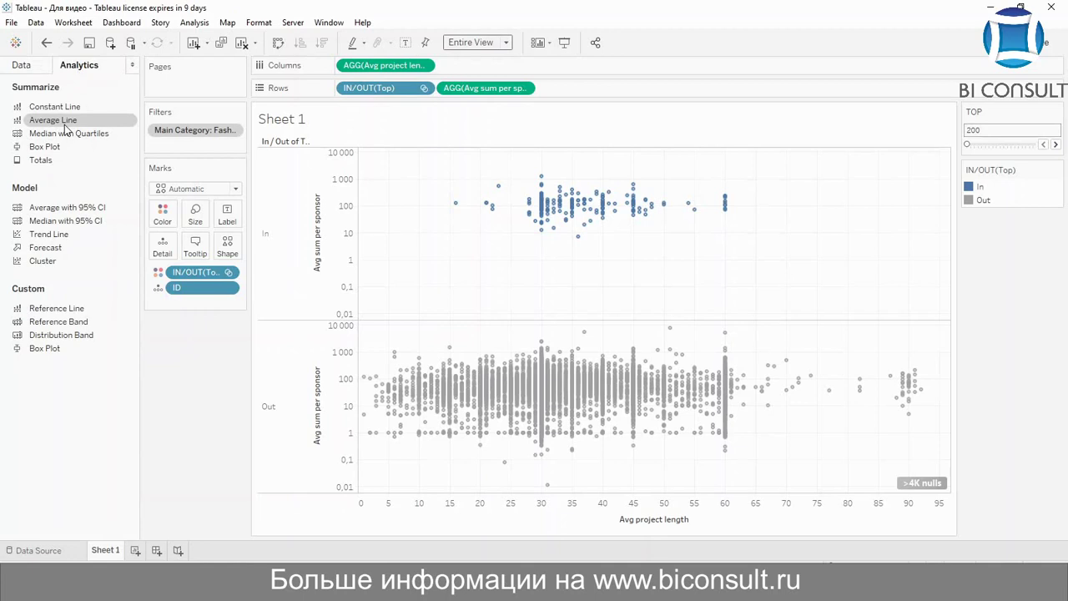
drag(66, 127, 419, 254)
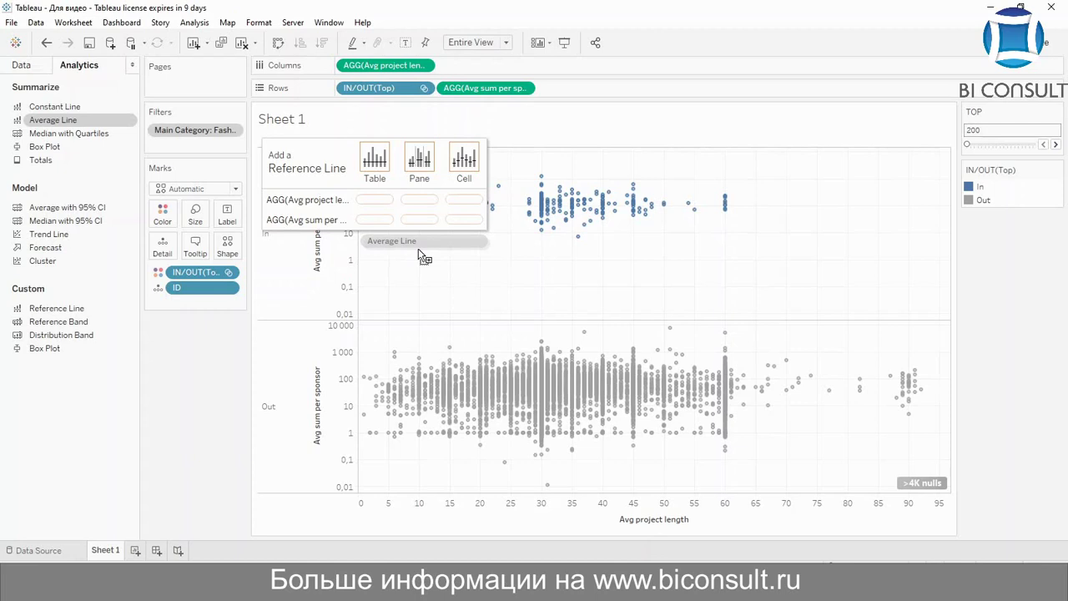
drag(421, 255, 424, 196)
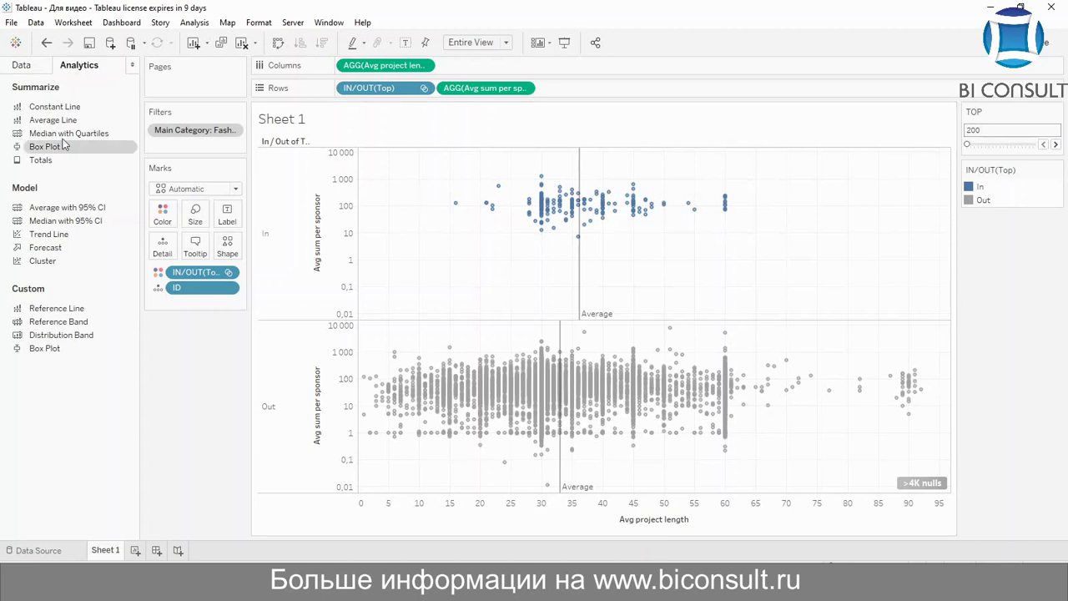
drag(33, 123, 406, 212)
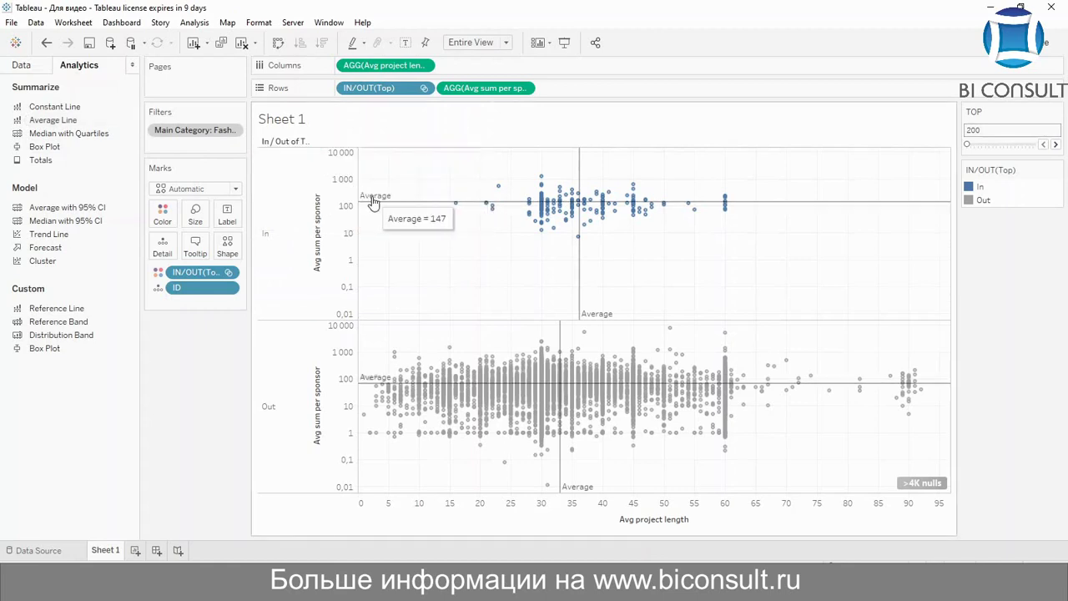
Set the label of the Avg sum per sponsor average line to Value
click(373, 201)
right_click(373, 200)
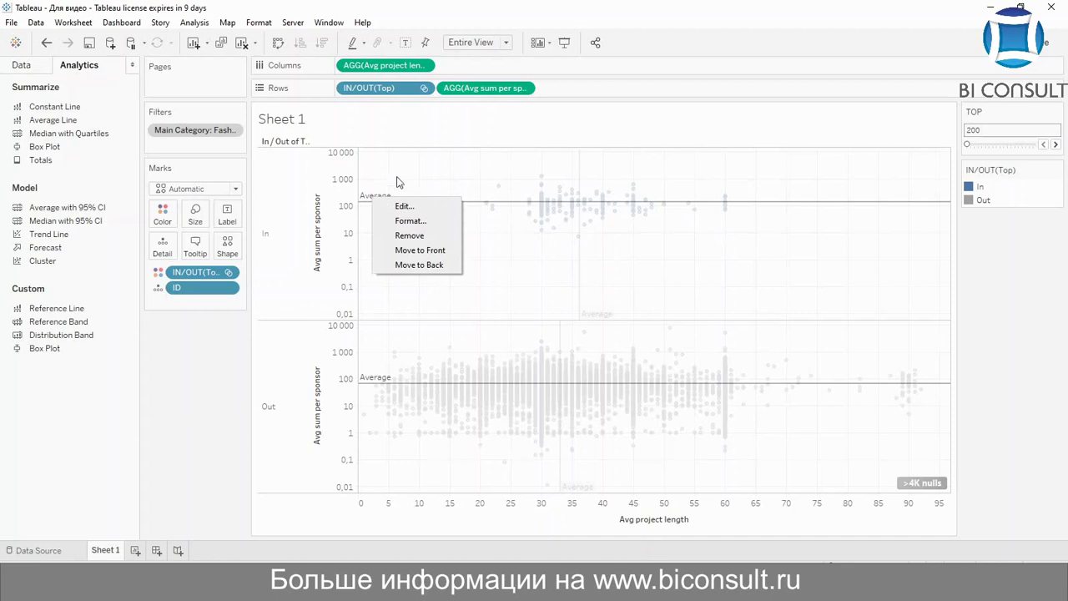
click(362, 194)
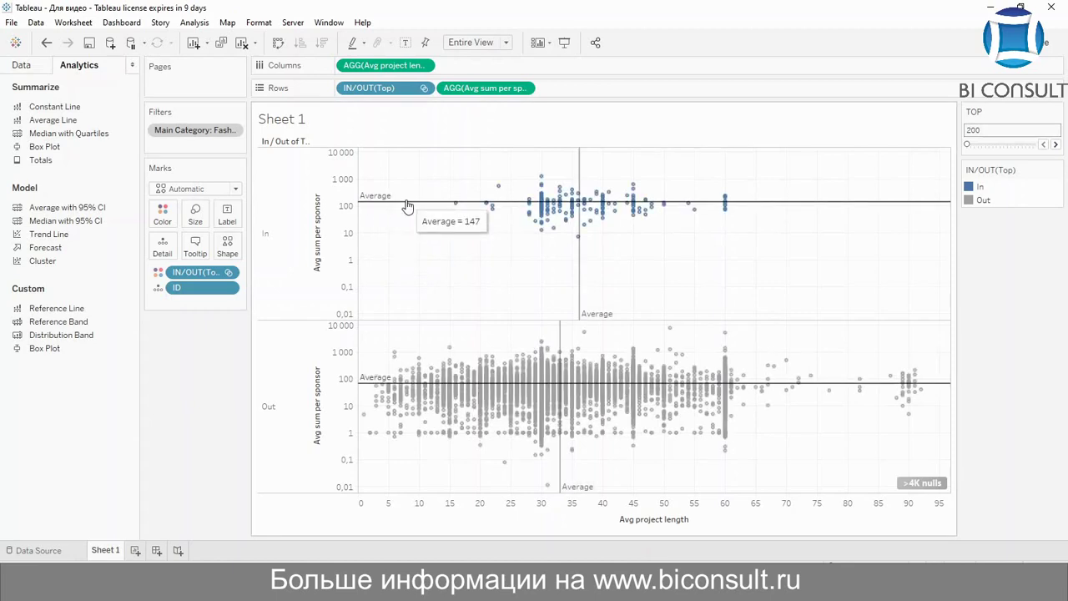
right_click(388, 204)
click(414, 209)
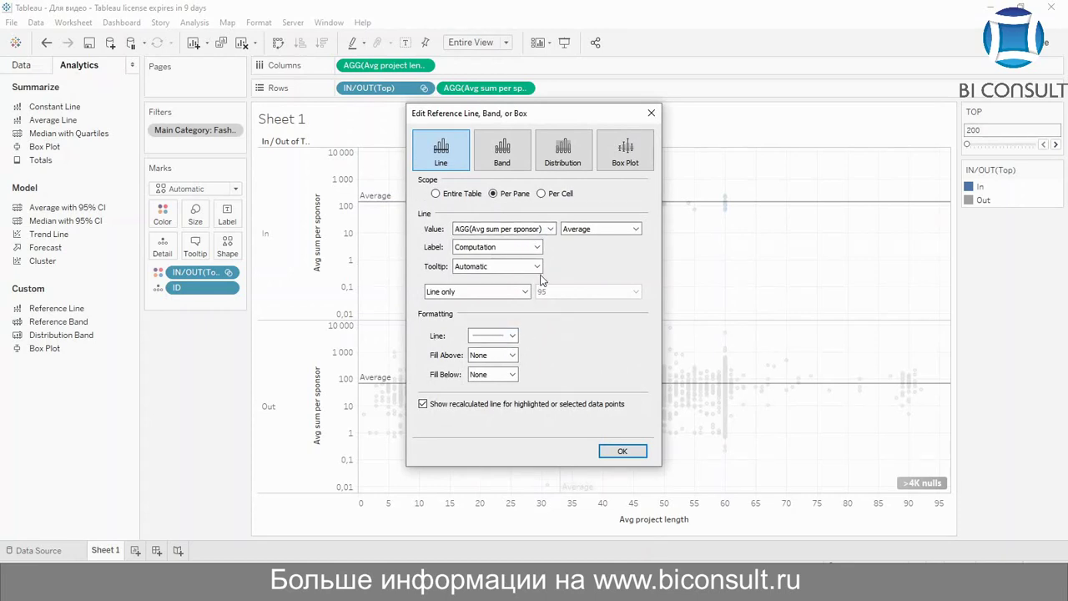
click(523, 250)
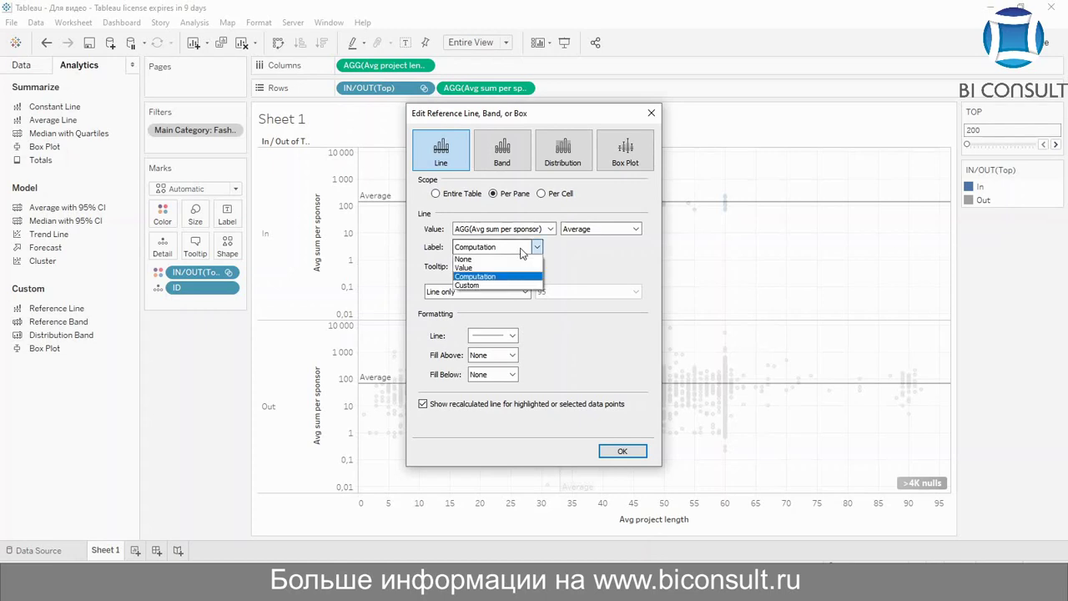
click(477, 268)
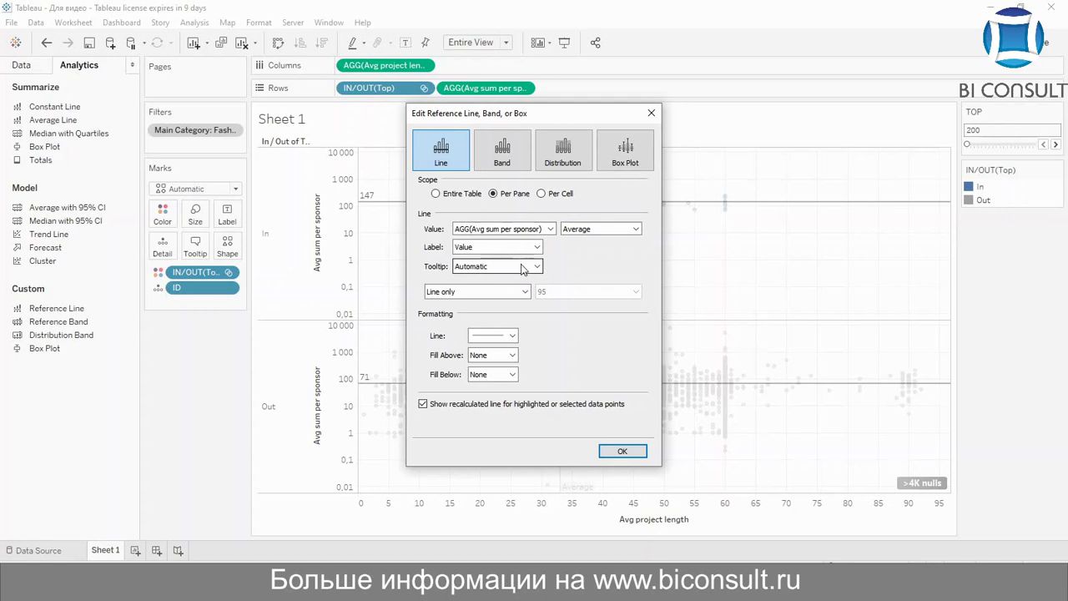
click(623, 451)
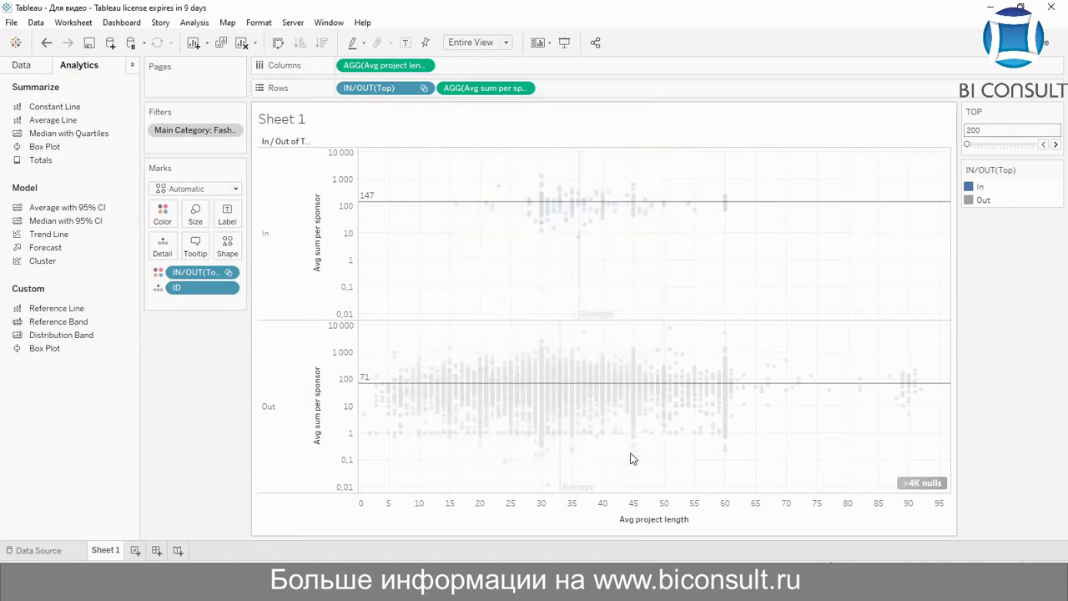
Set the label of the Avg project length average line to Value
right_click(586, 322)
click(599, 326)
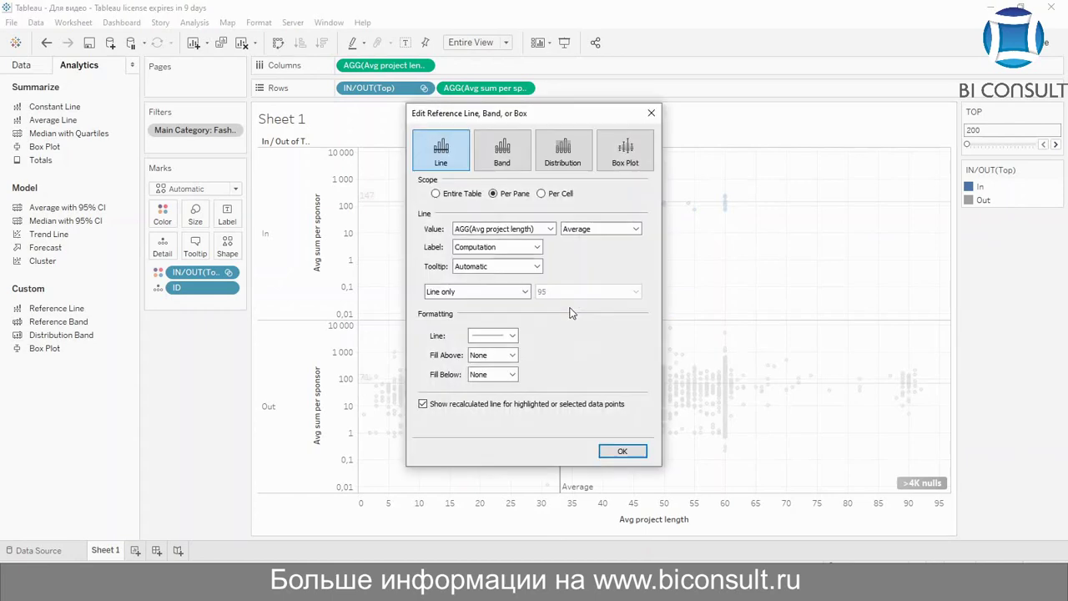
click(505, 255)
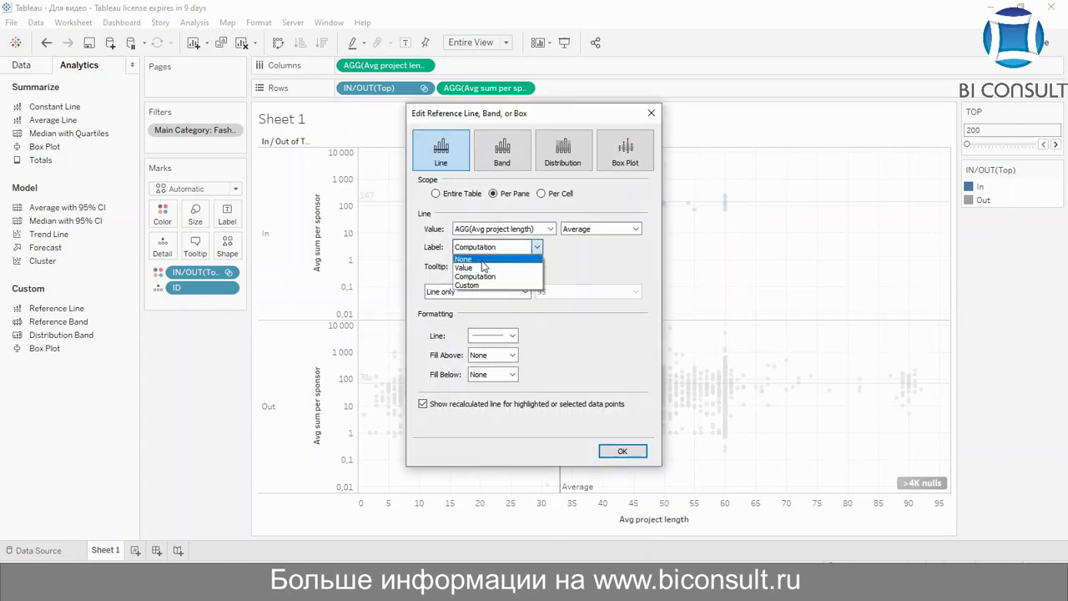
click(483, 265)
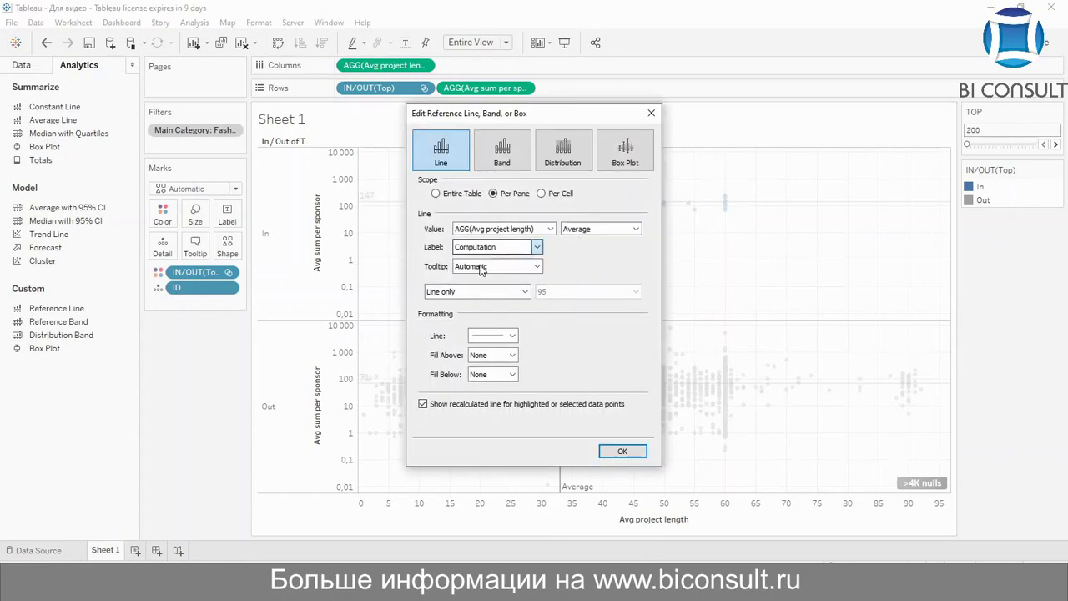
click(625, 452)
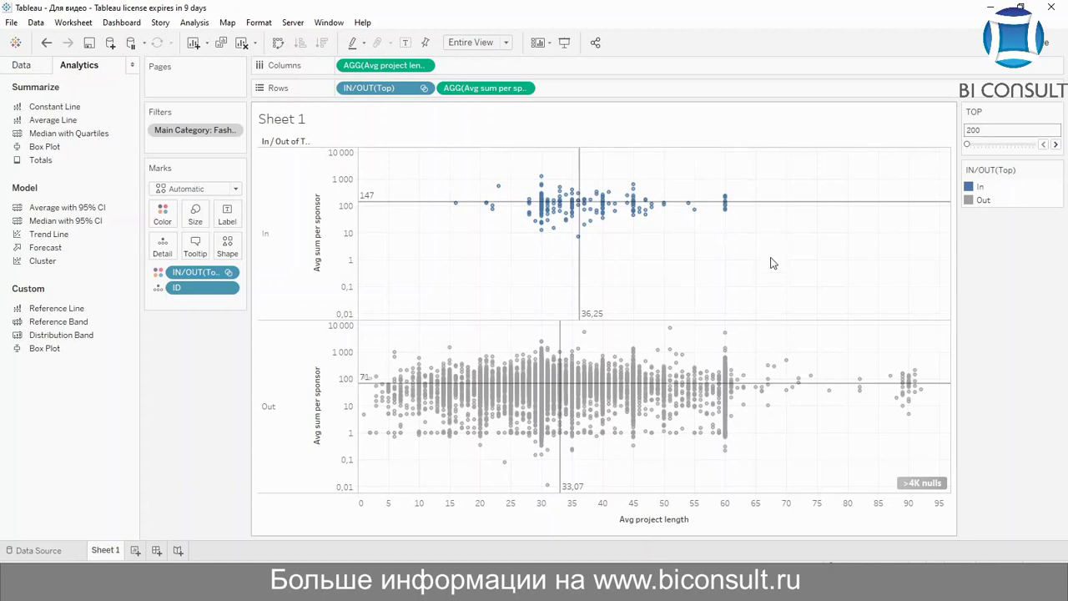
Create a new worksheet plotting the sum of Usd Pledged in rows against the year of Launched in columns
click(136, 549)
click(36, 174)
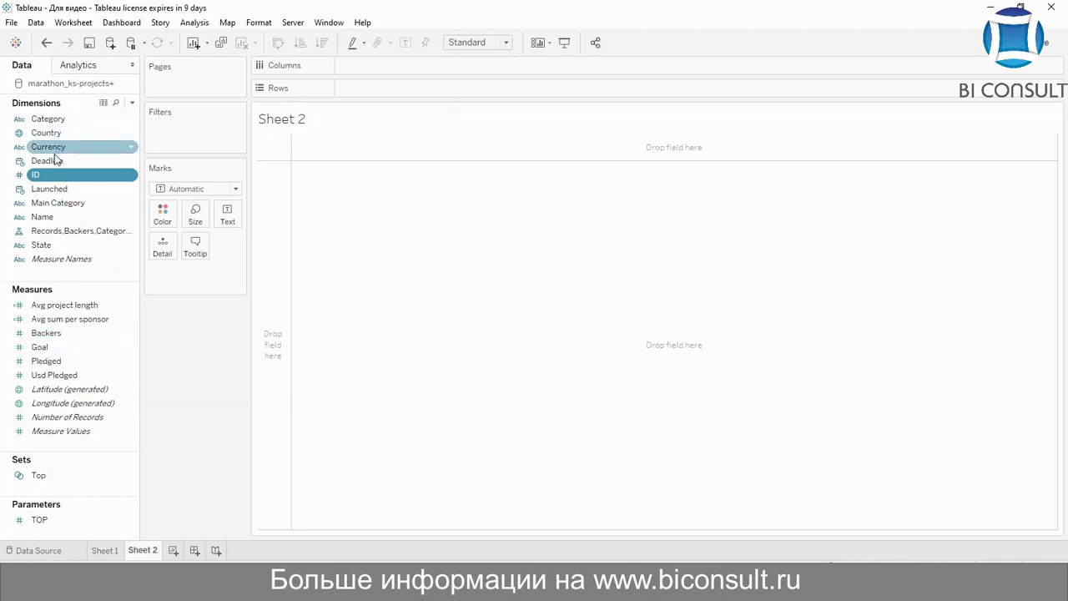
drag(48, 188, 381, 66)
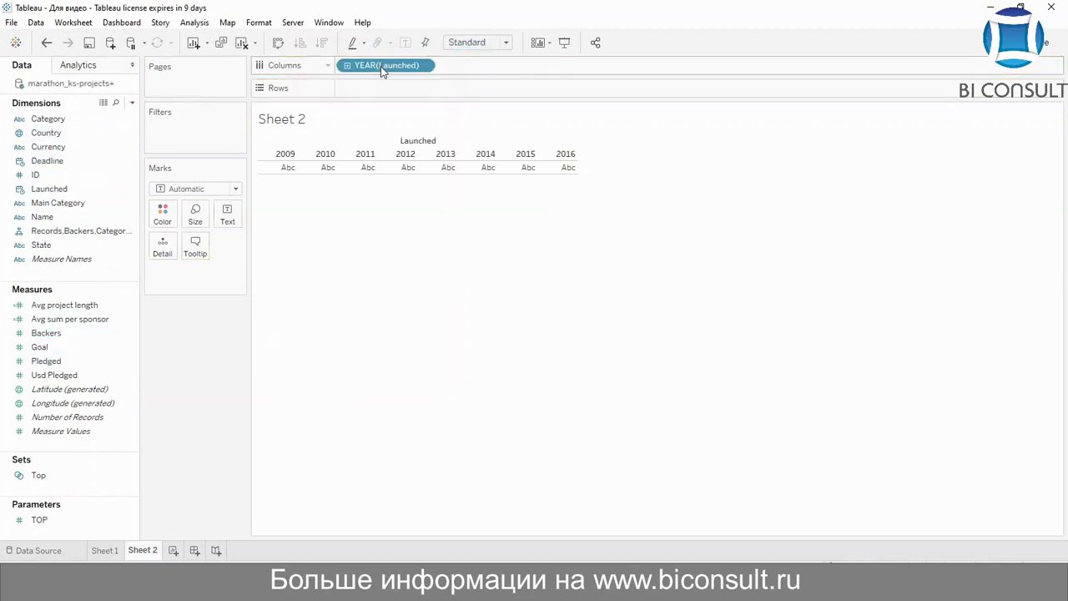
click(65, 190)
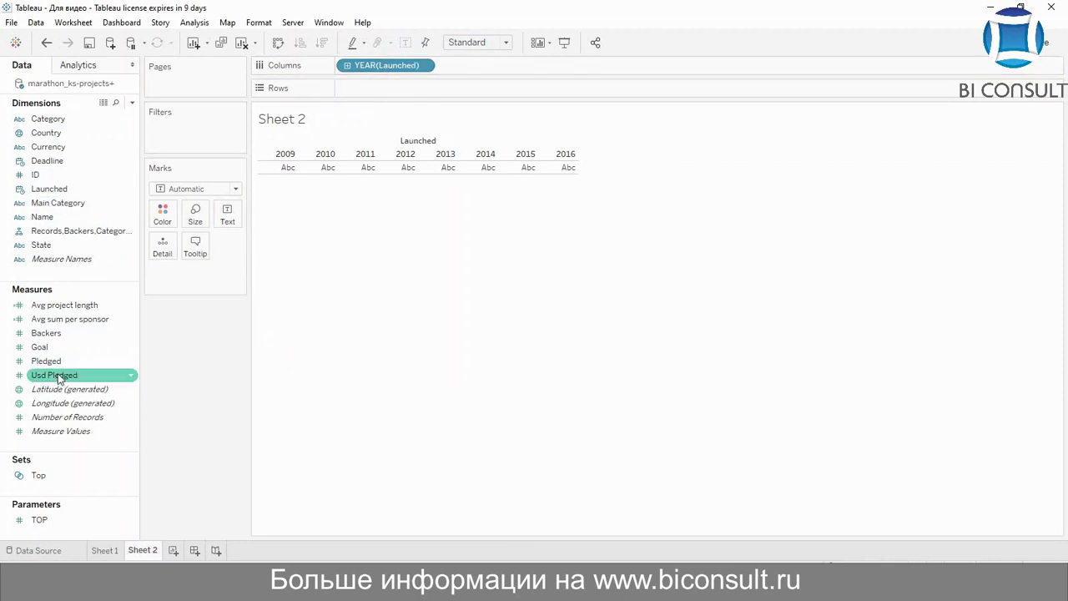
drag(52, 375, 386, 87)
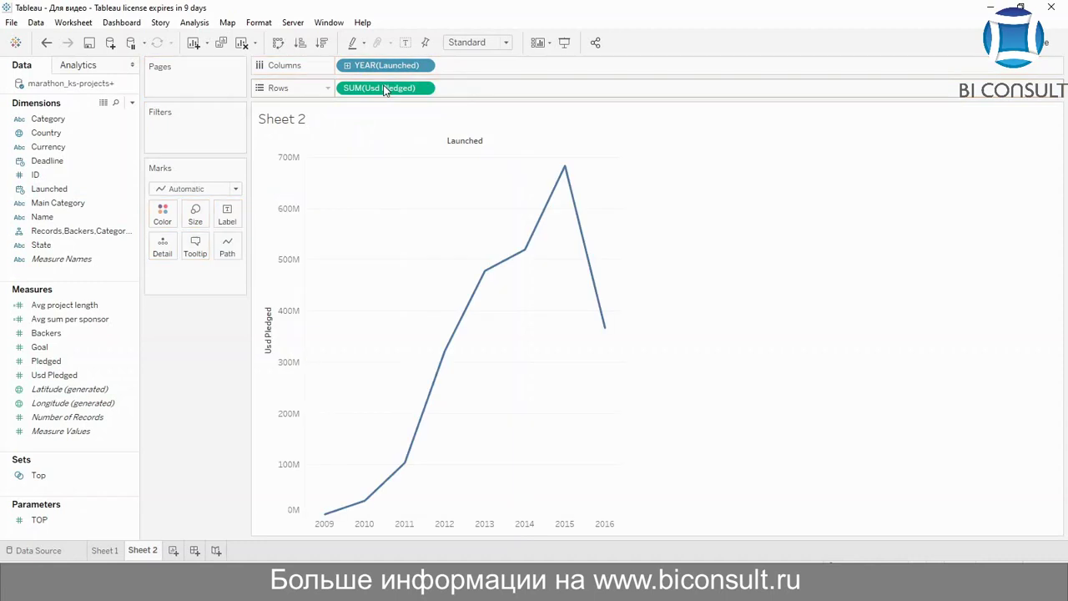
Change the mark type to Gantt Bar and break the marks down by ID, adding all members
click(218, 190)
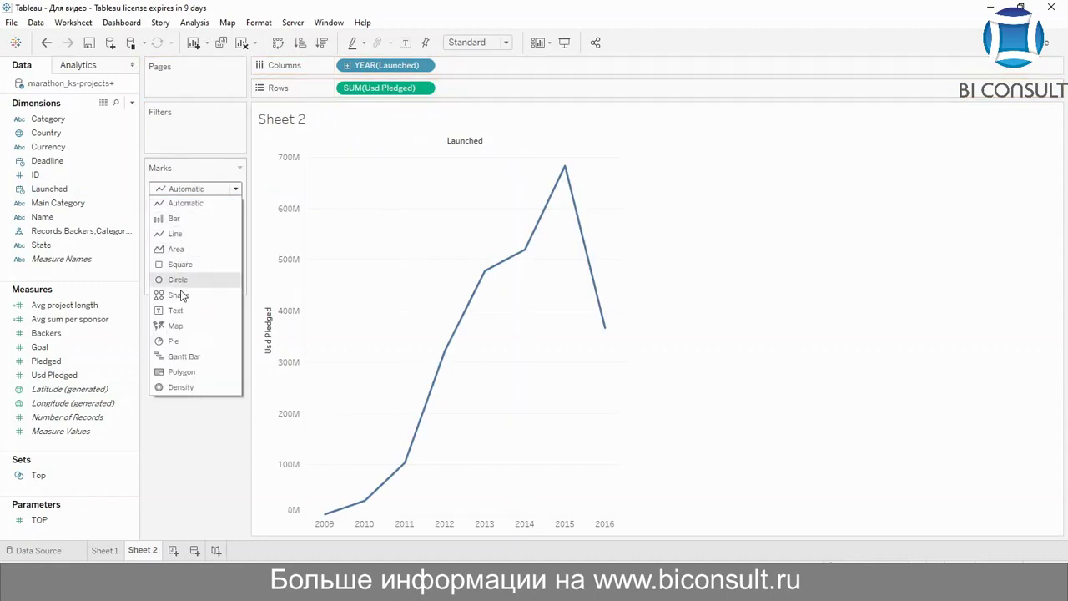
click(178, 357)
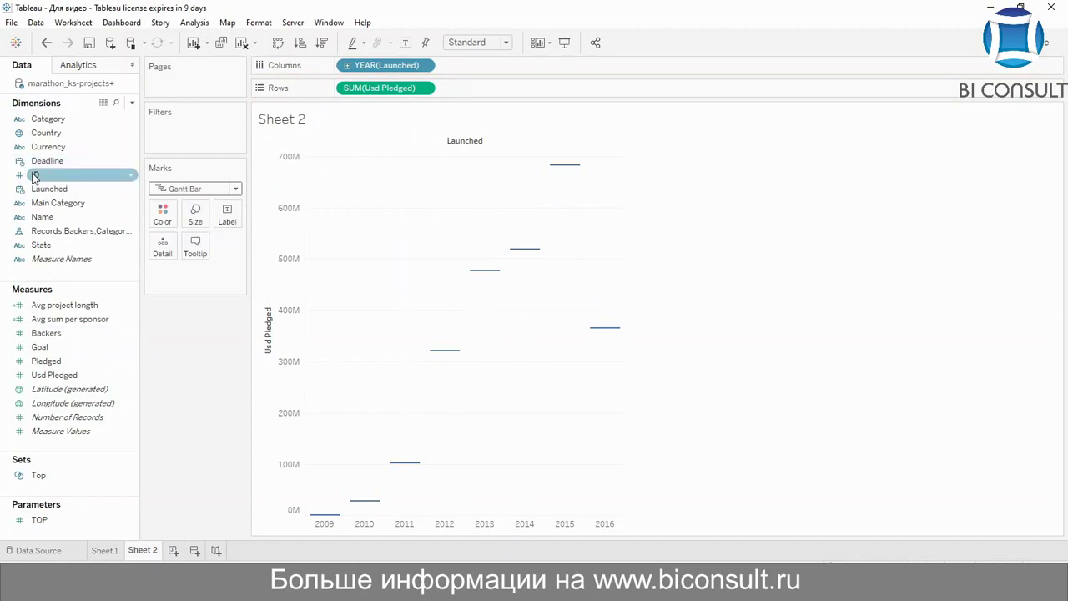
drag(33, 177, 162, 244)
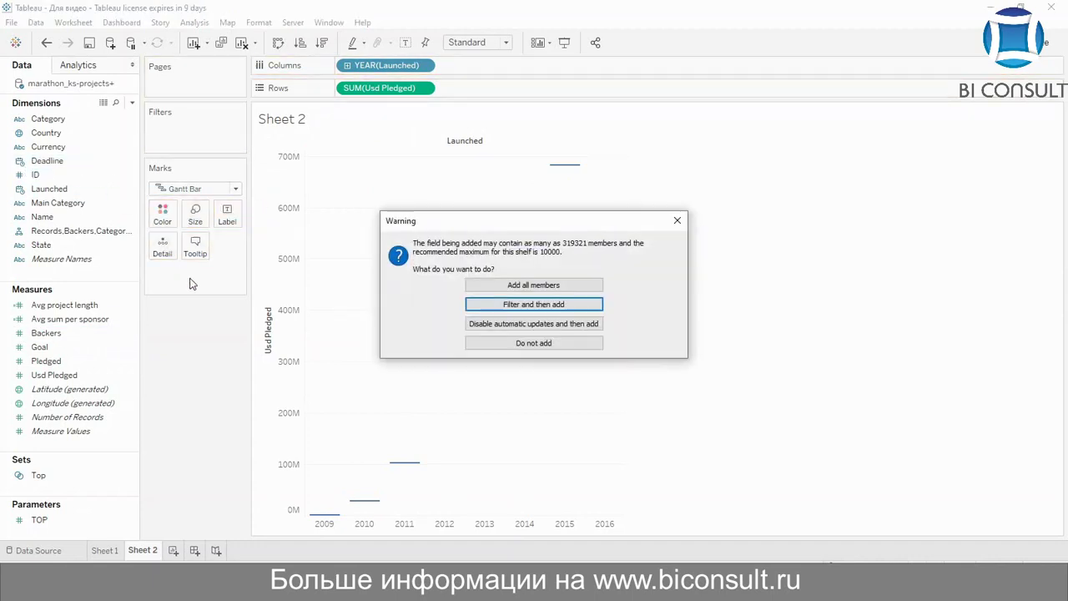
key(Up)
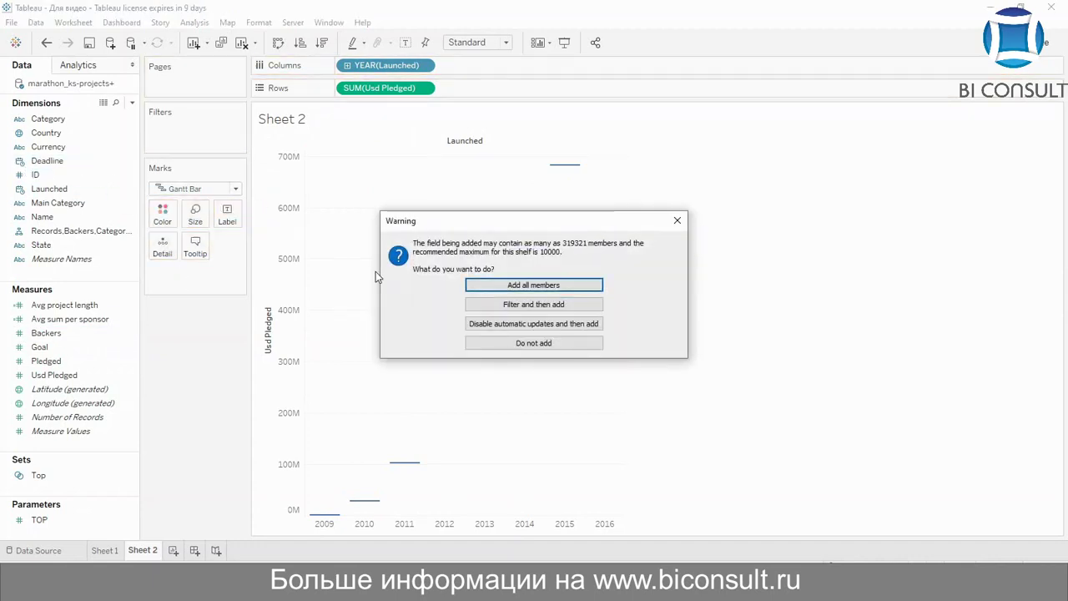
key(Return)
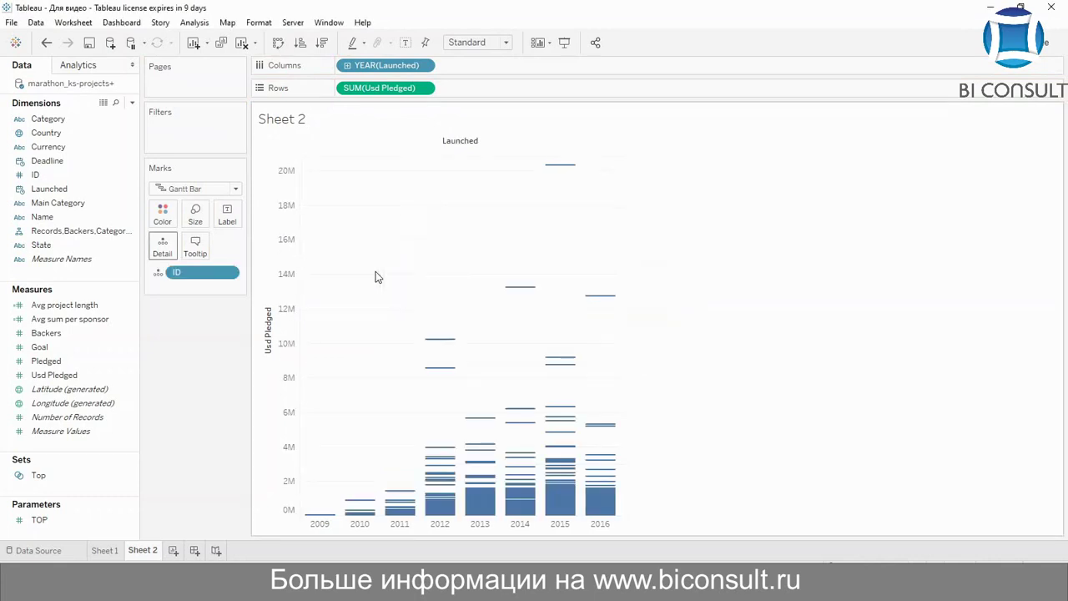
Set the Usd Pledged axis to a logarithmic scale
right_click(286, 269)
click(314, 273)
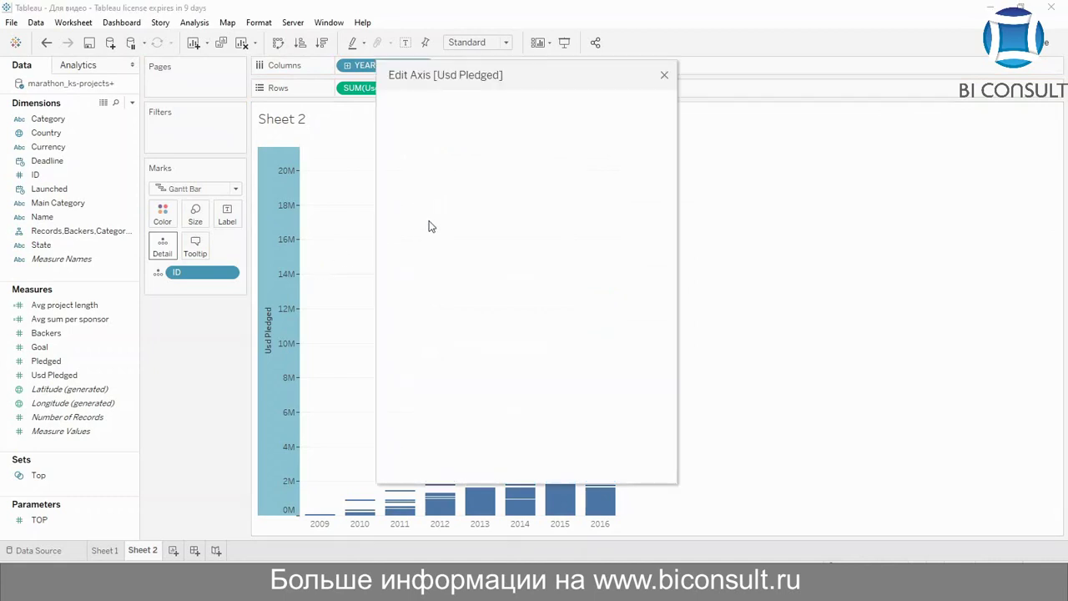
click(401, 308)
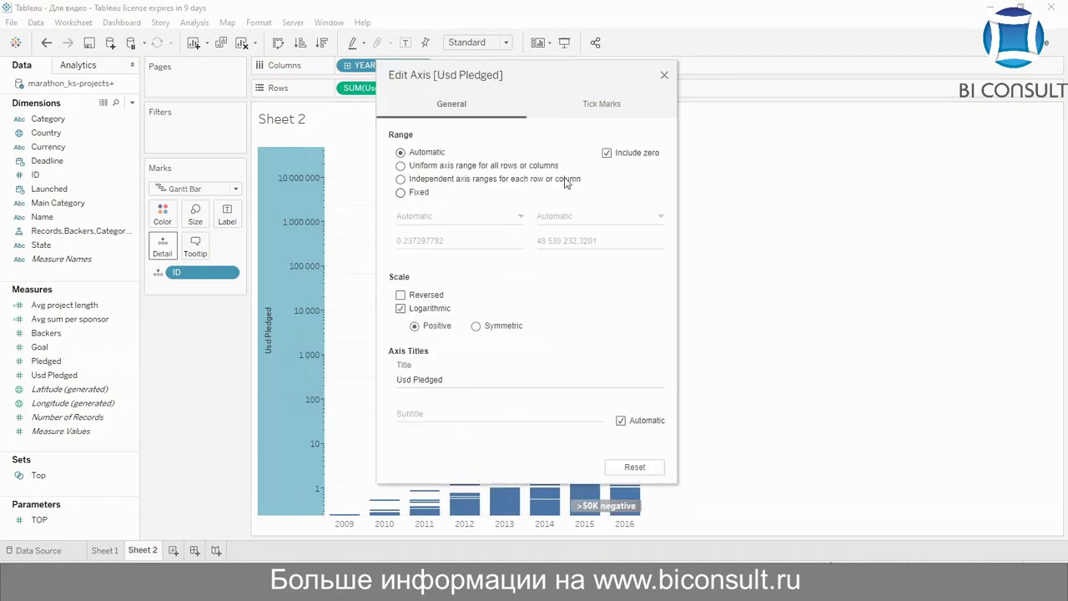
click(664, 76)
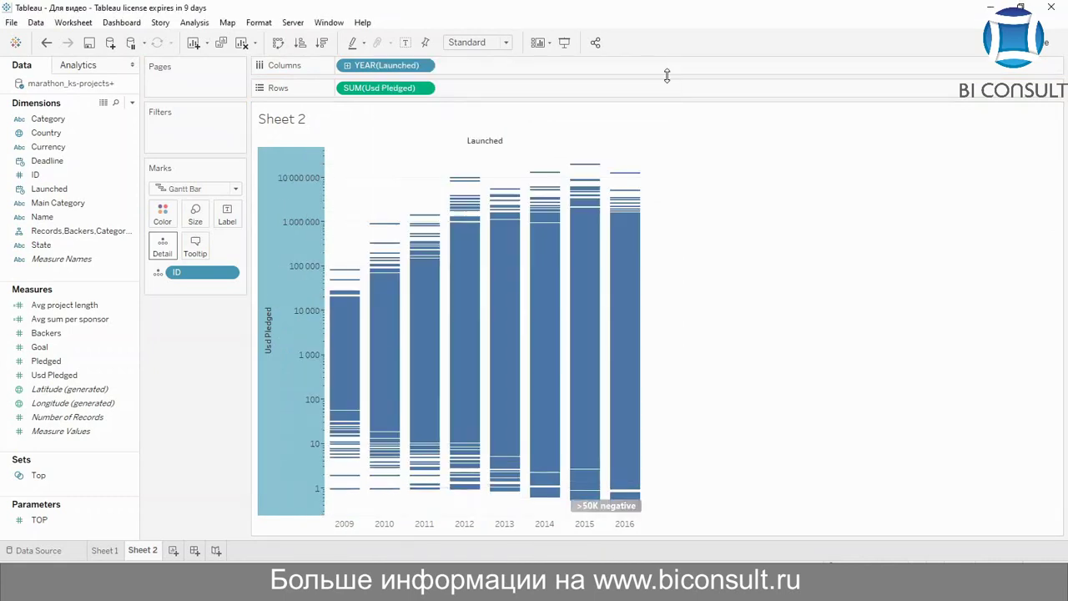
Start a new calculated field named Christmas week
right_click(63, 450)
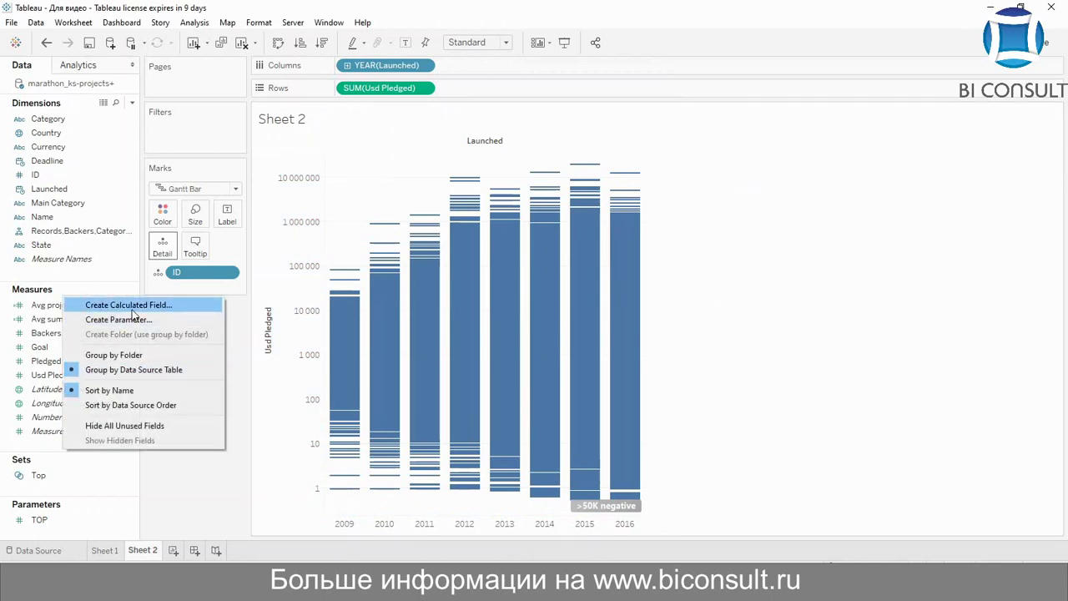
click(131, 306)
key(BackSpace)
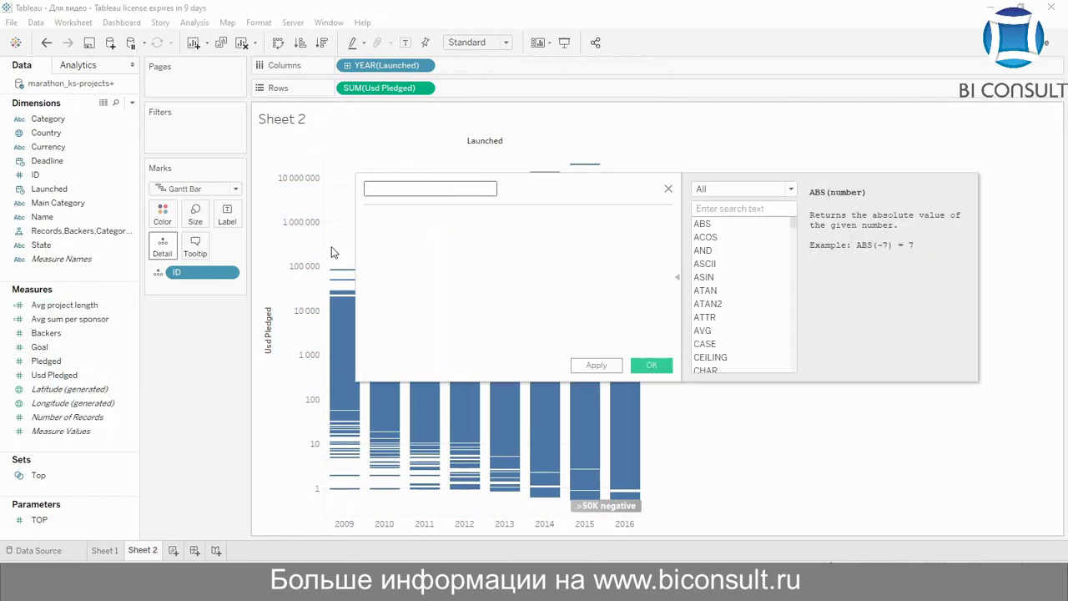
text(Christmas week)
click(447, 222)
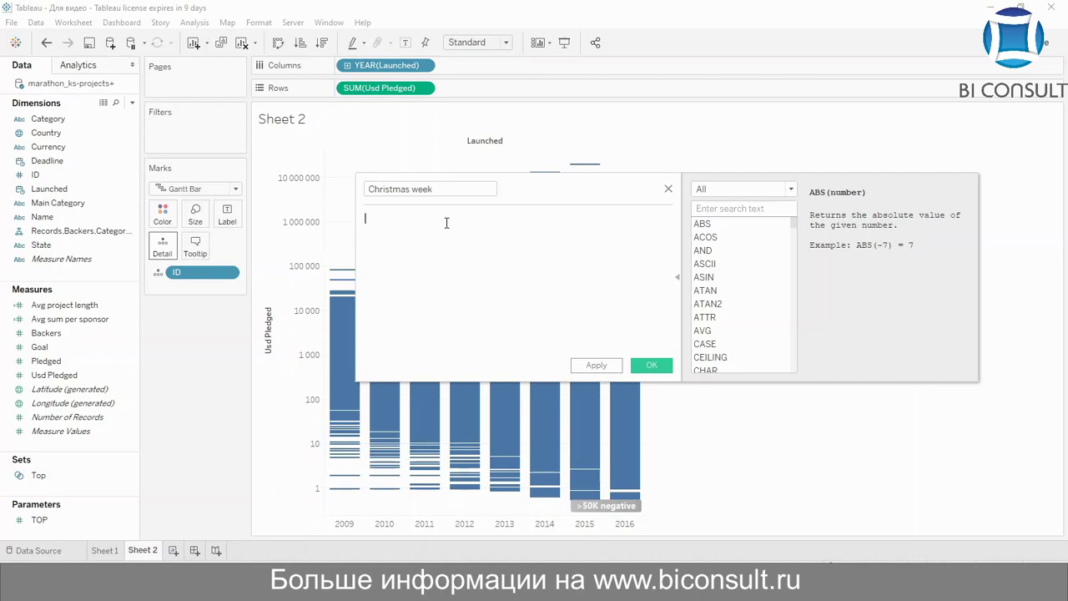
Begin the Christmas week formula with IF (DAY([Launched]) >= 25) AND
text(I)
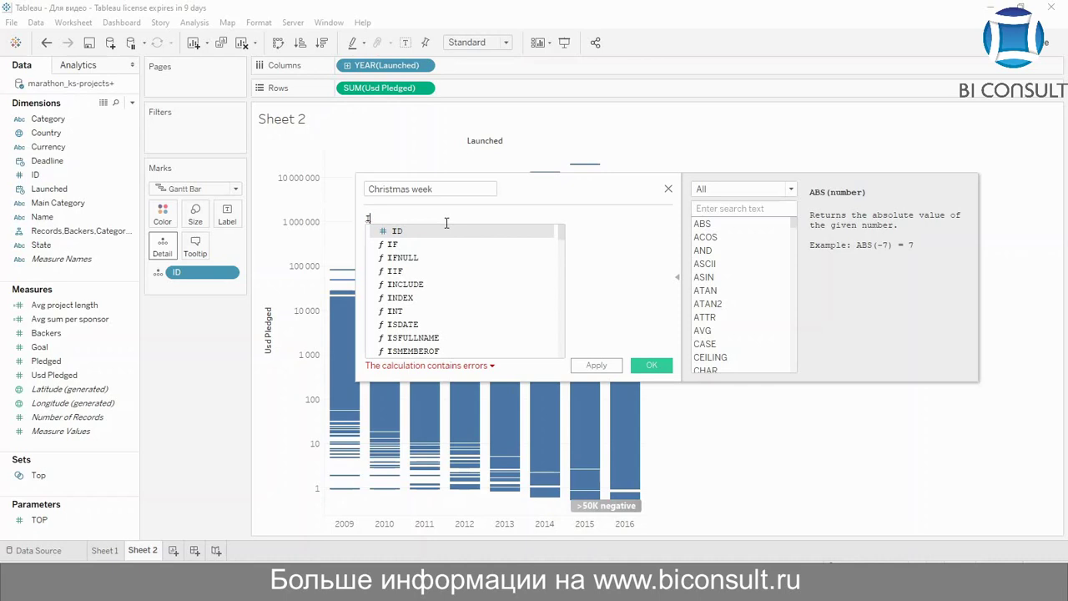
text(F ()
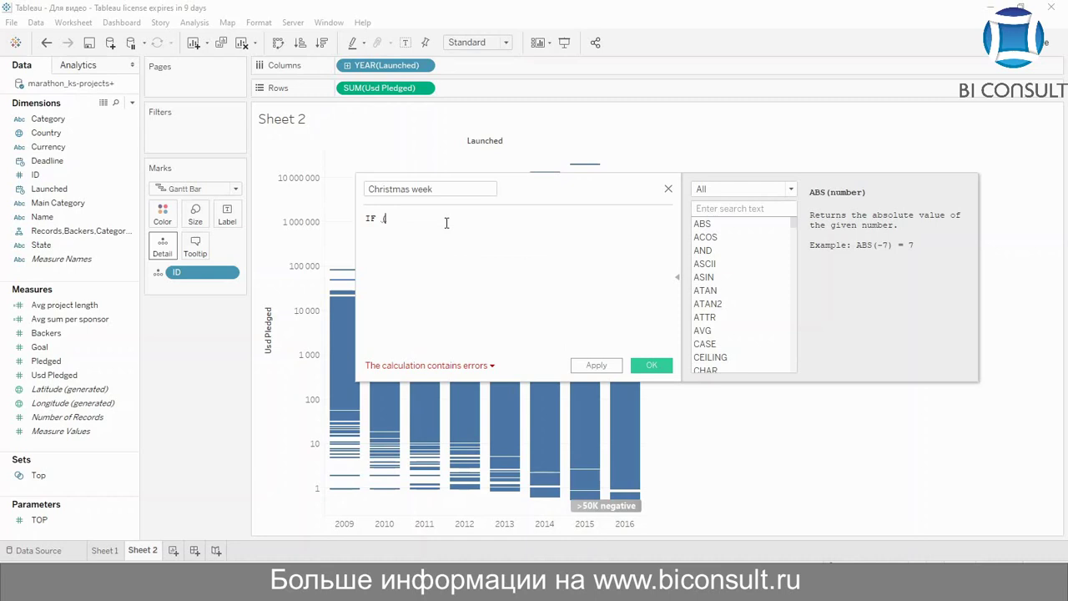
text(DAY()
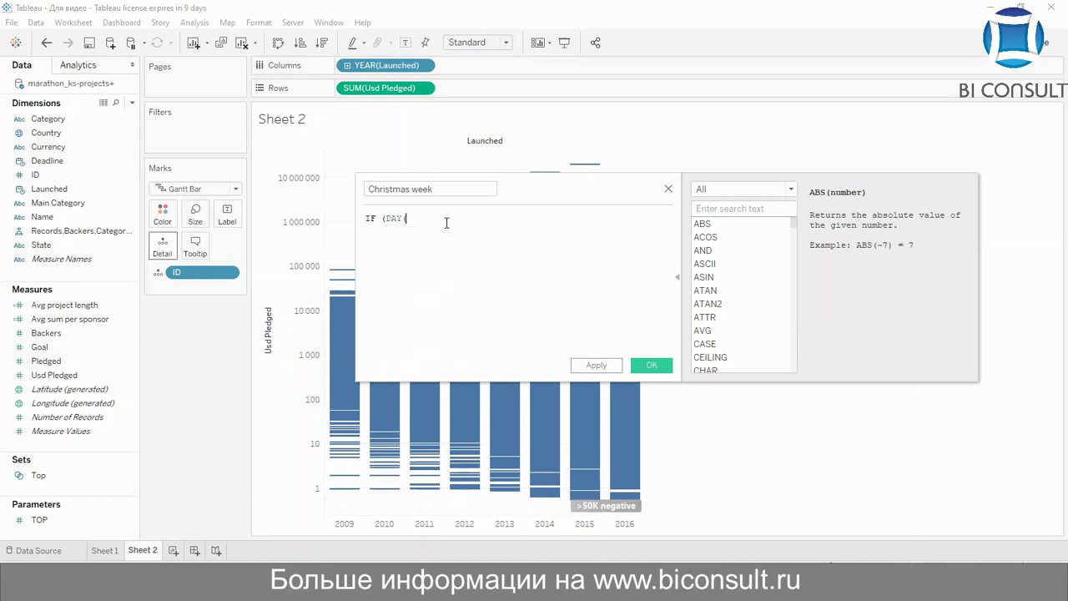
text(La)
key(Down)
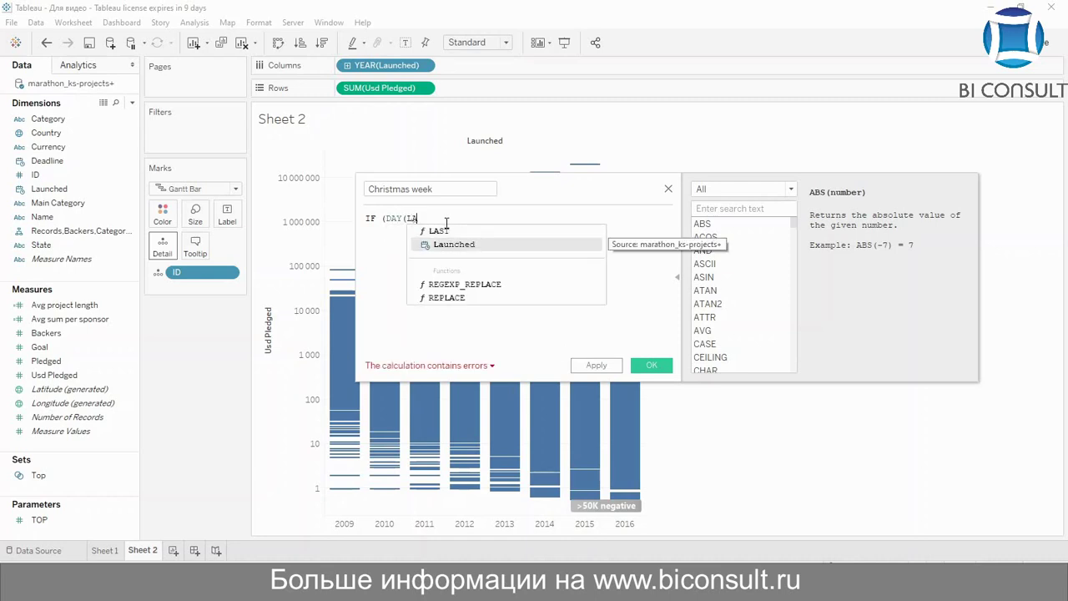
key(Return)
text() >)
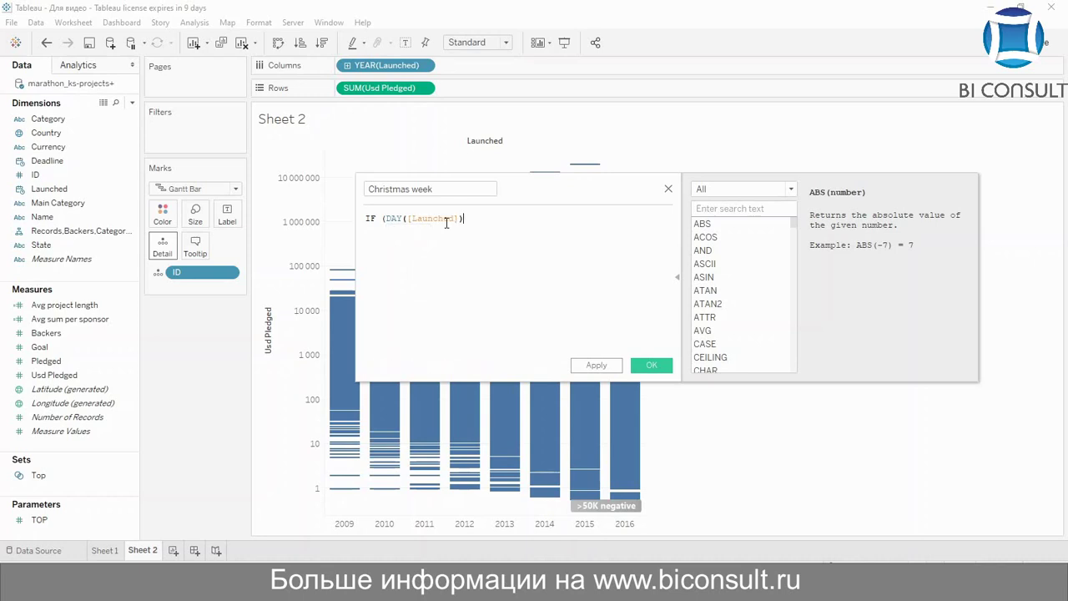
text(= 25) AND)
Remove the leading IF from the Christmas week formula
click(382, 218)
key(BackSpace)
key(BackSpace)
key(BackSpace)
Complete the first condition with (MONTH([Launched])==12) after AND, and enclose the whole condition in parentheses
click(538, 222)
text((MONTH)
key(Return)
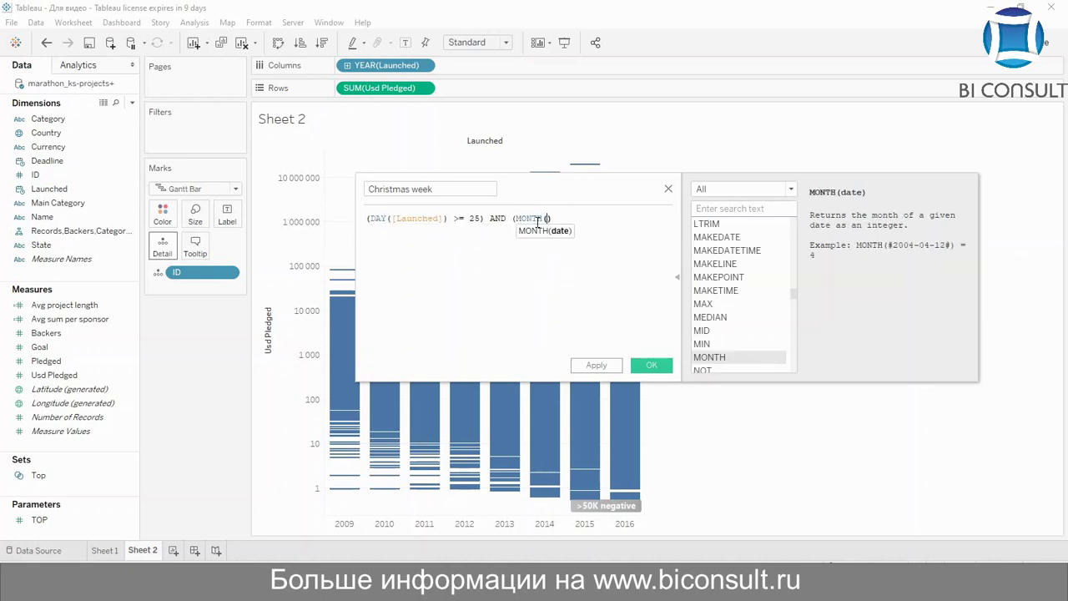
text(LA)
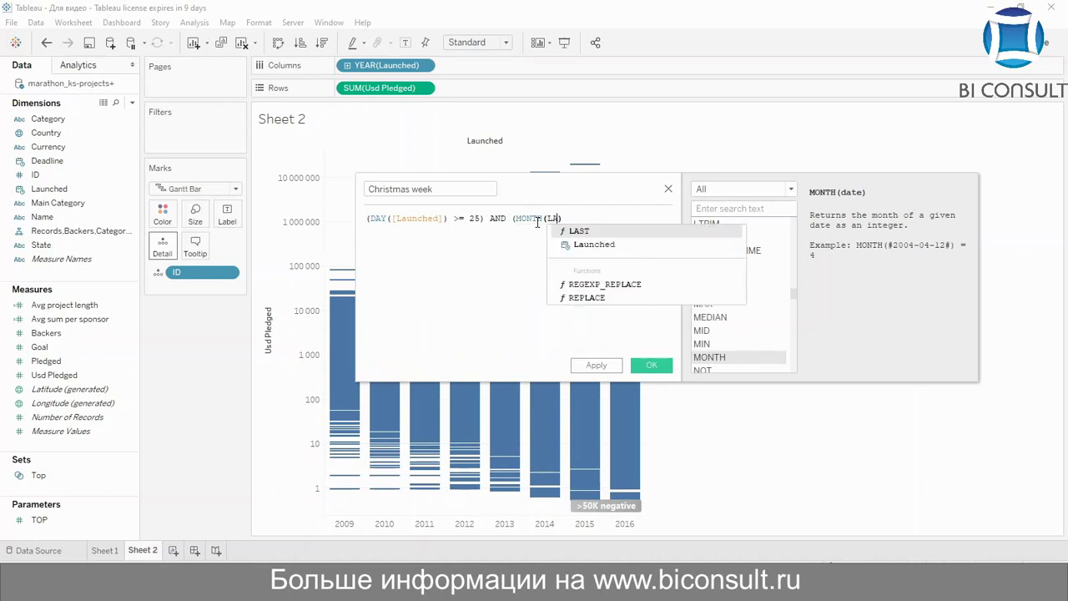
key(Down)
key(Return)
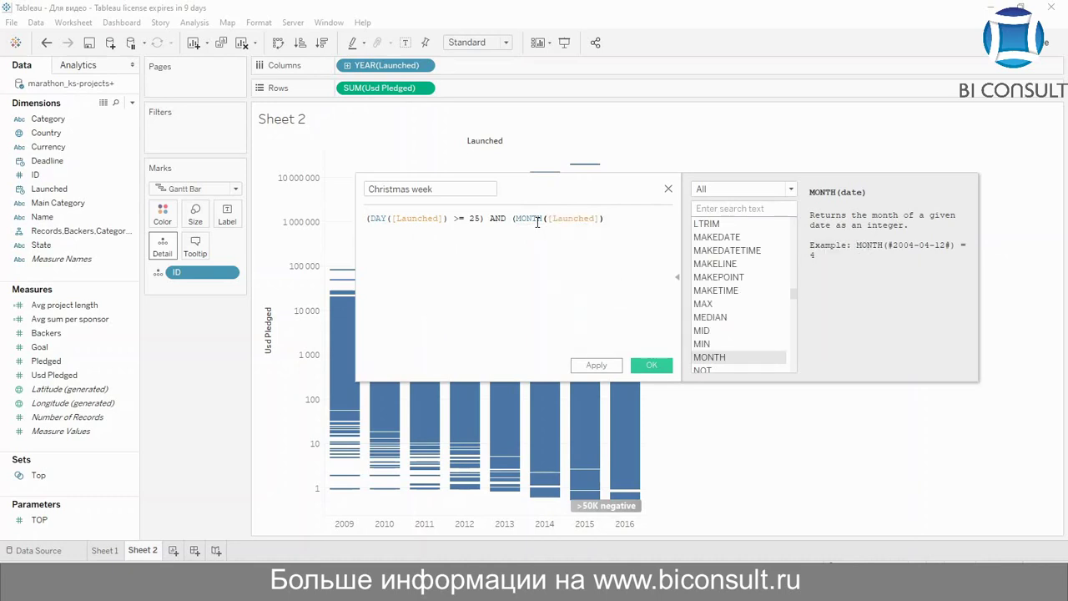
text(==12)))
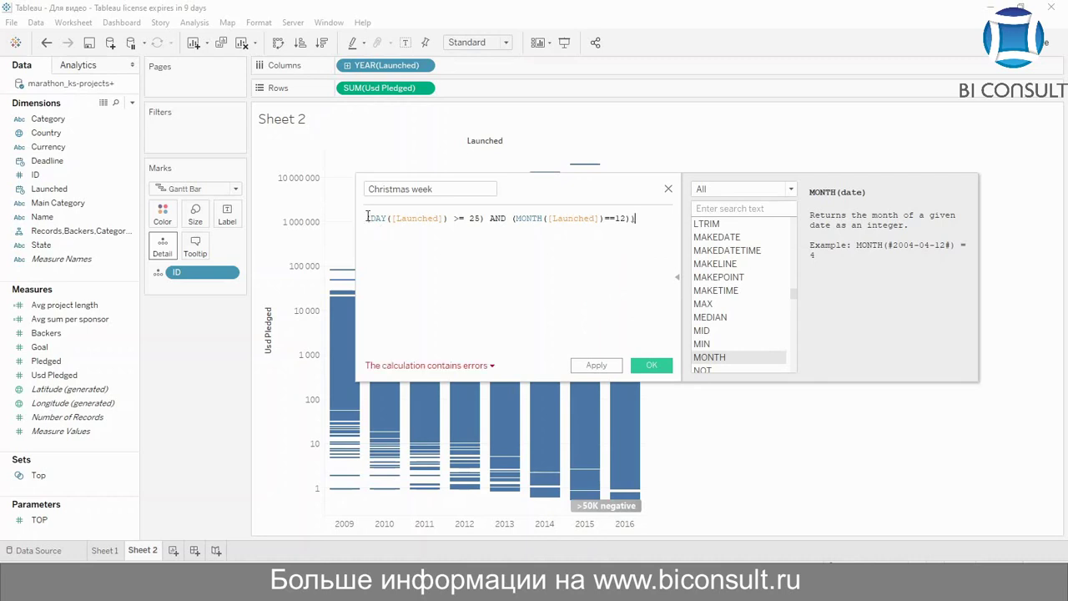
click(365, 218)
text(()
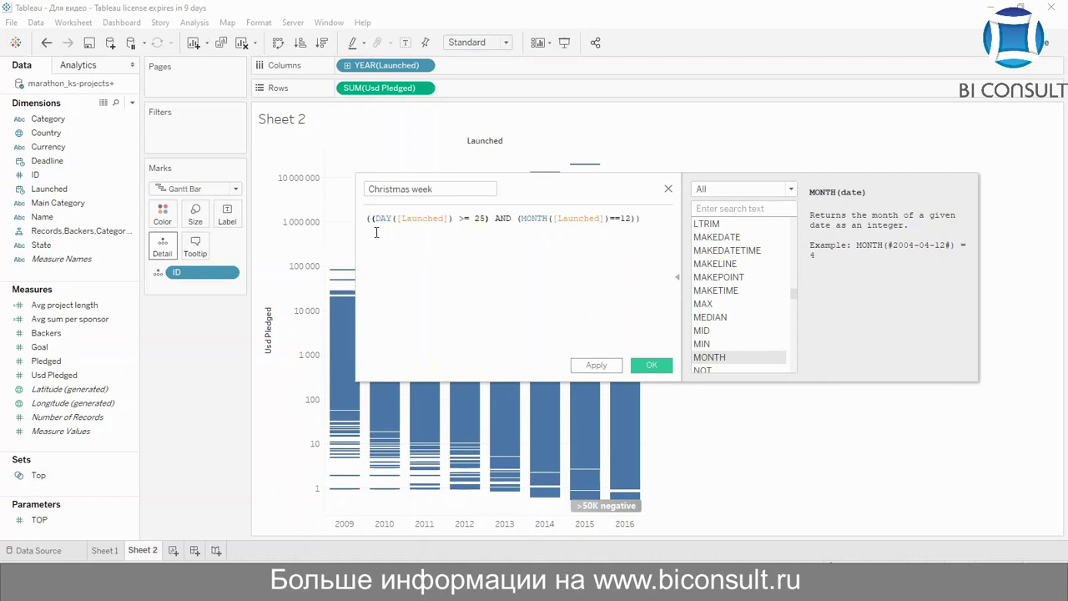
Add an OR operator on a new line below the December condition
key(End)
key(Return)
text(OR)
key(Return)
drag(647, 219, 354, 218)
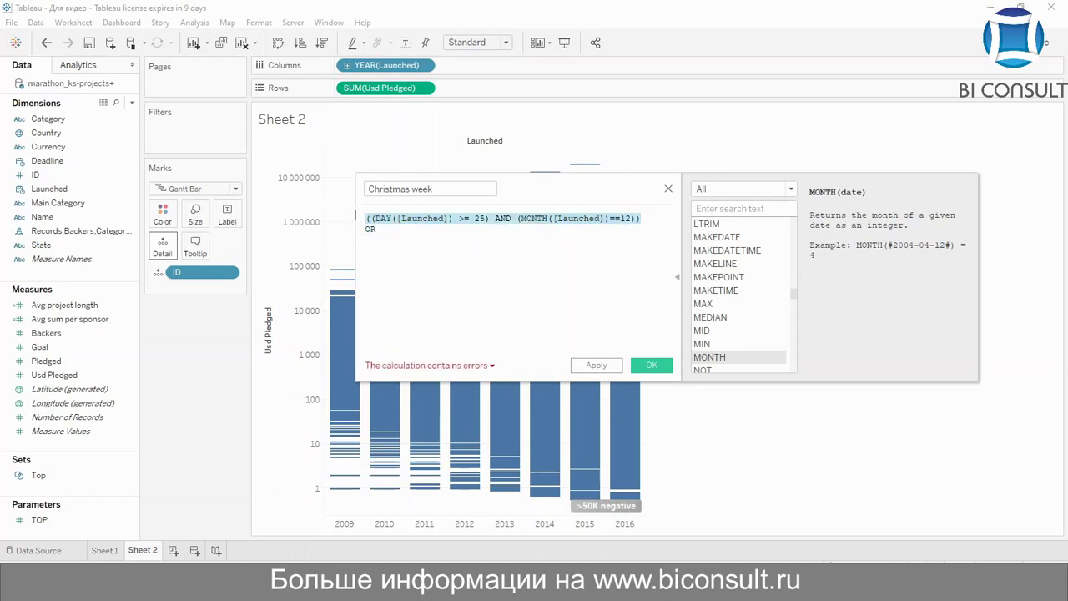
text([Project features] = "Avg length")
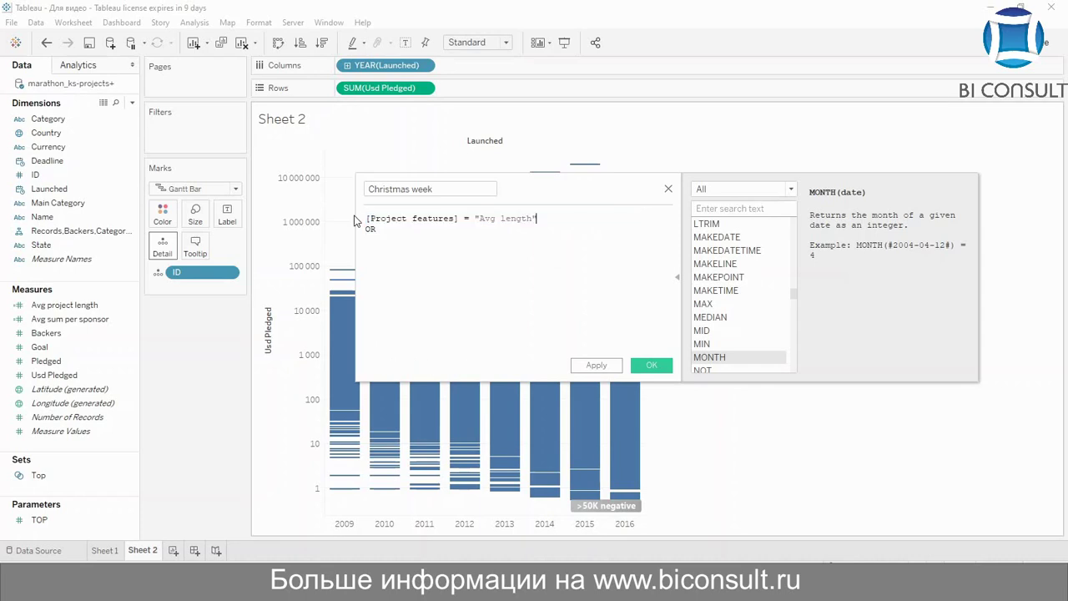
key(ctrl+z)
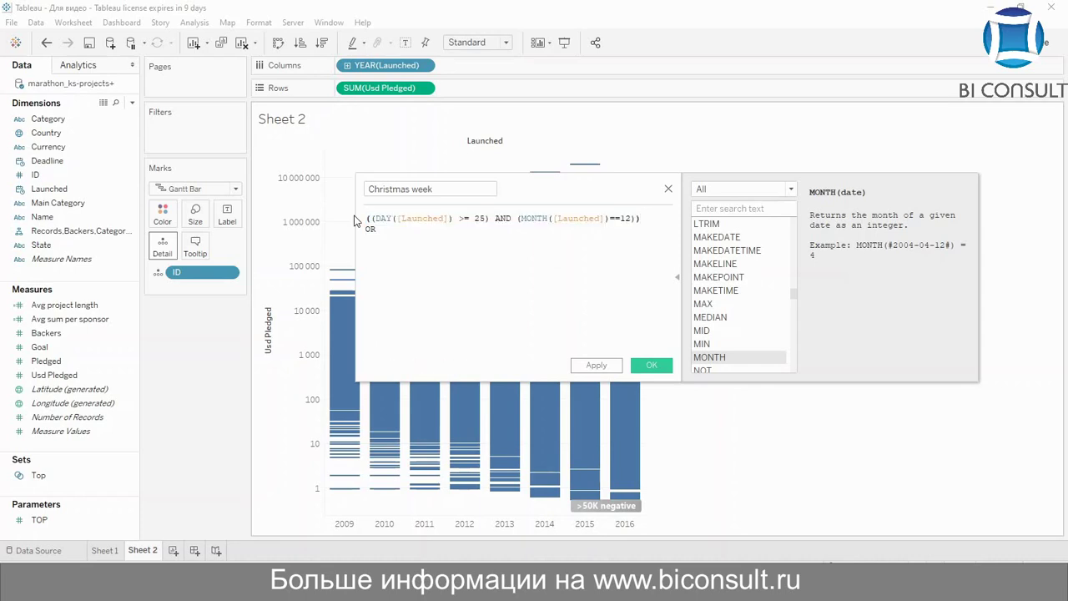
Duplicate the December condition onto the line below OR
drag(367, 219, 674, 206)
key(ctrl+c)
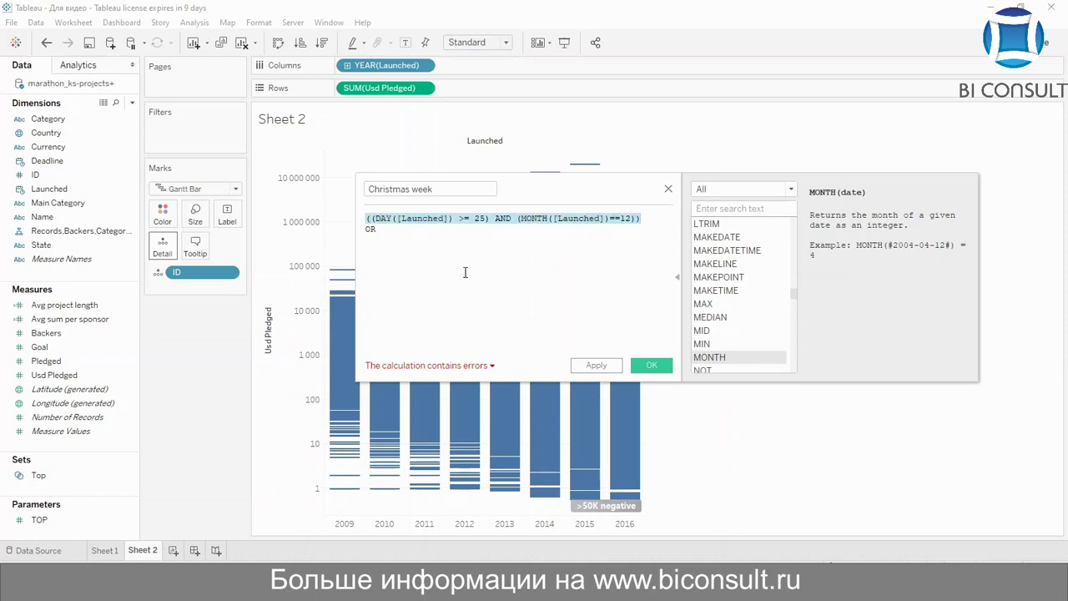
click(373, 237)
key(ctrl+v)
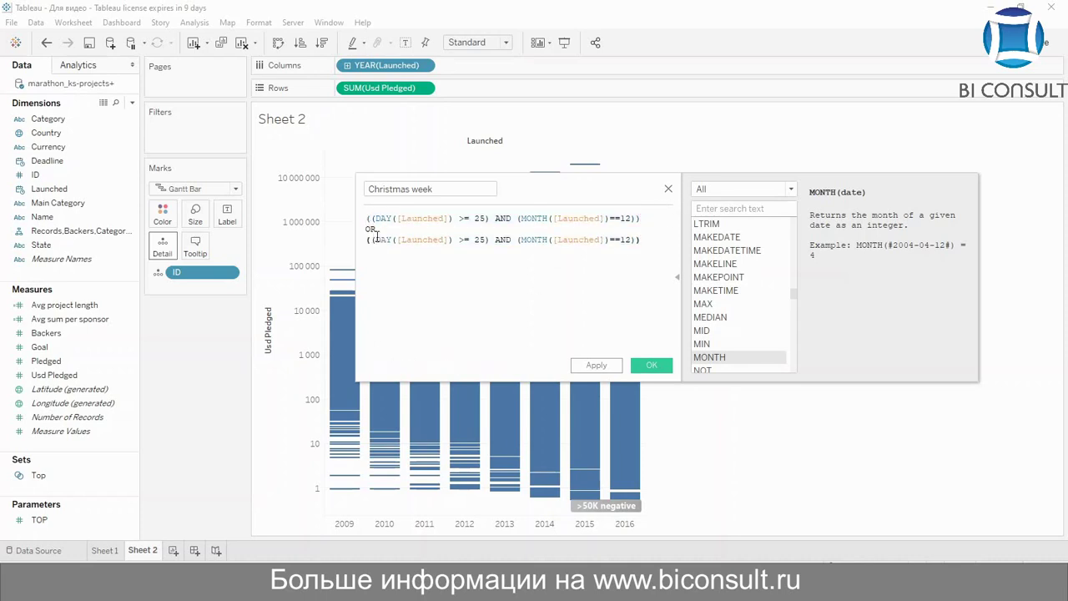
Change the second condition to DAY([Launched]) == 1 and MONTH([Launched])==1, and save the calculated field
click(465, 241)
key(BackSpace)
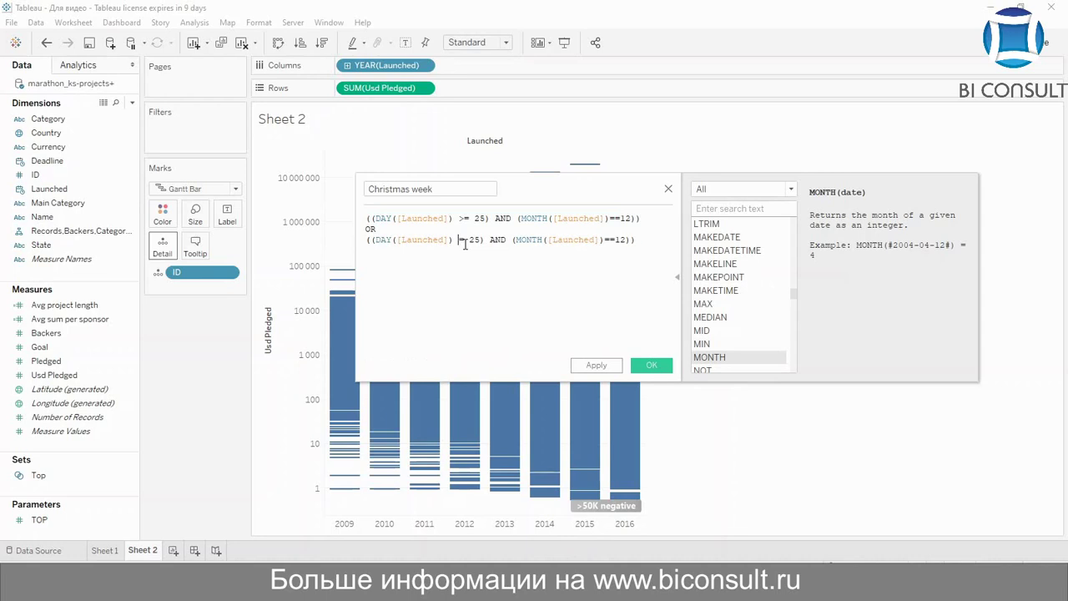
text(<)
click(464, 244)
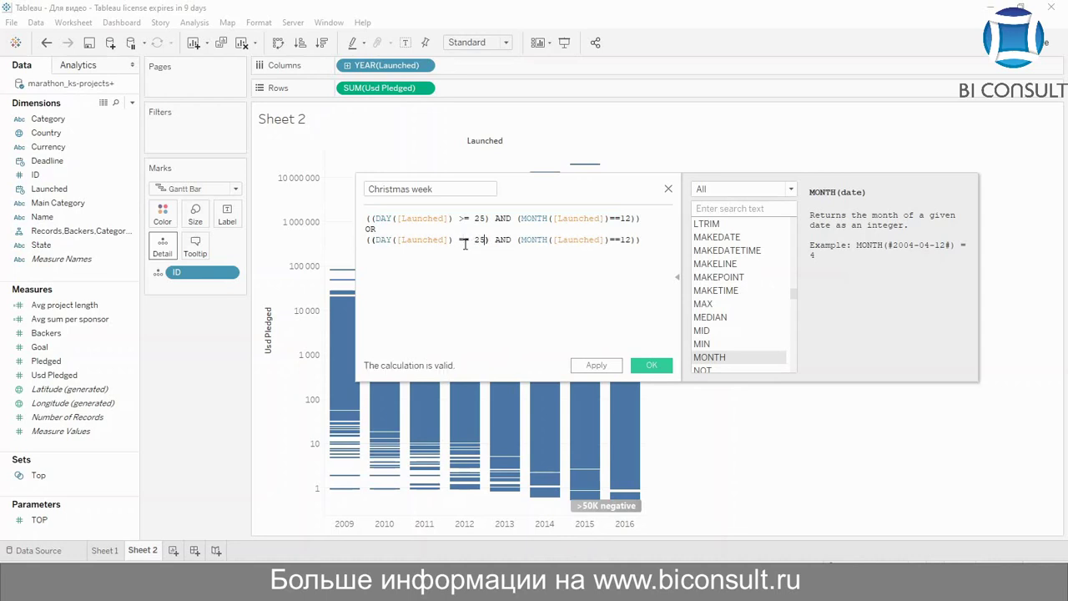
key(BackSpace)
key(BackSpace)
key(BackSpace)
key(BackSpace)
text(== 1)
click(626, 240)
key(BackSpace)
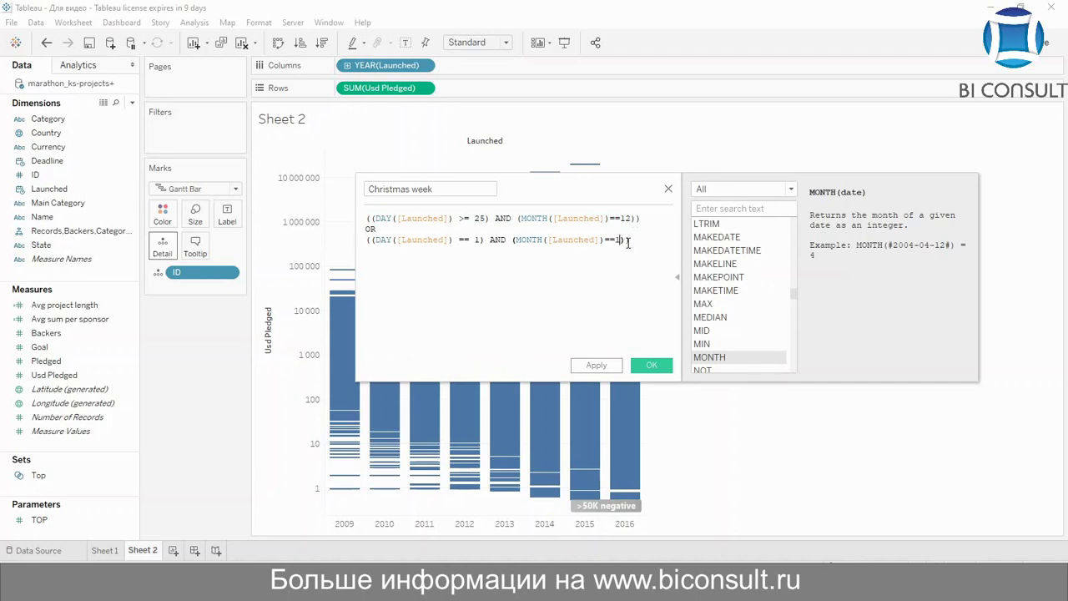
click(652, 367)
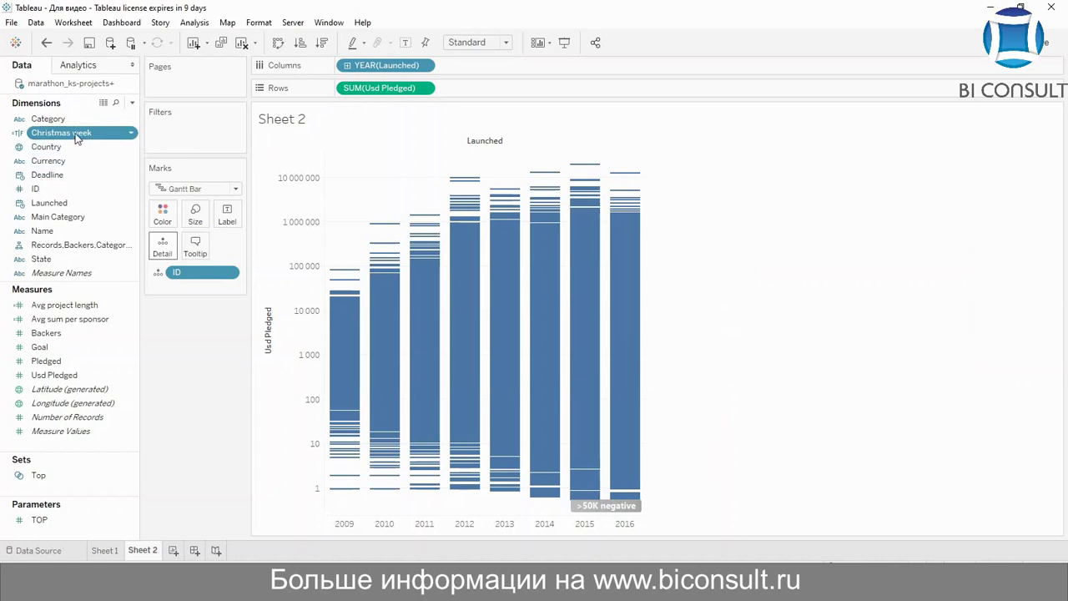
Color the marks by Christmas week and filter the view to keep only Christmas week True
drag(77, 137, 179, 215)
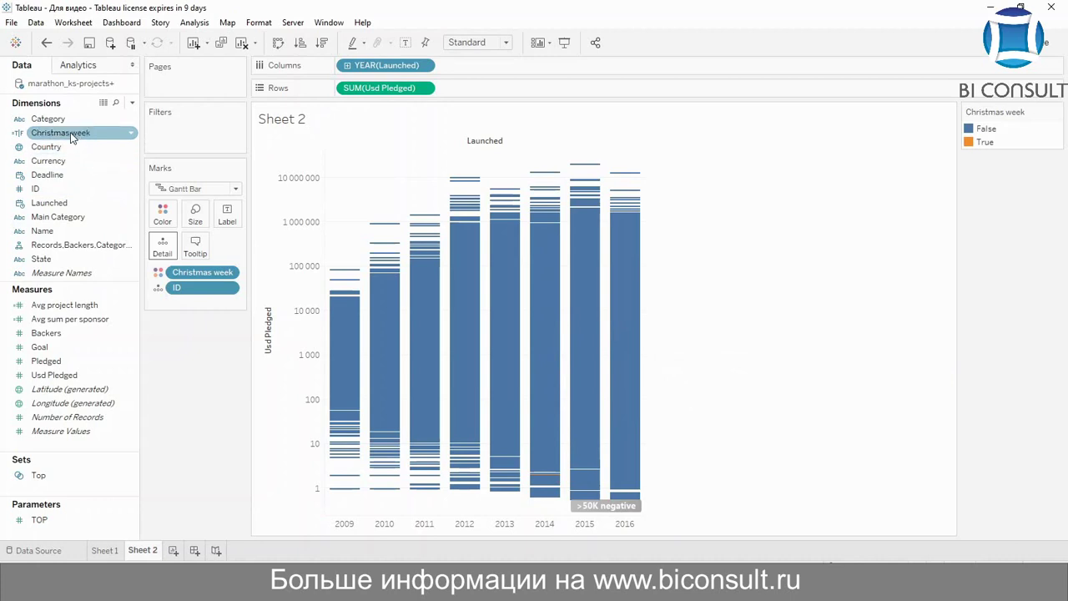
drag(71, 137, 170, 135)
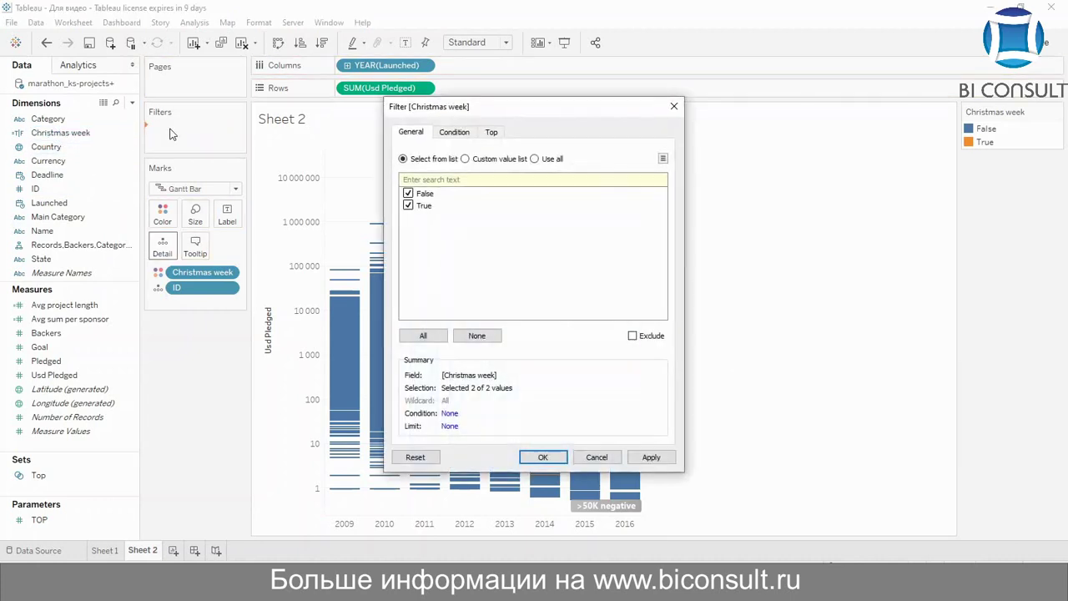
click(408, 193)
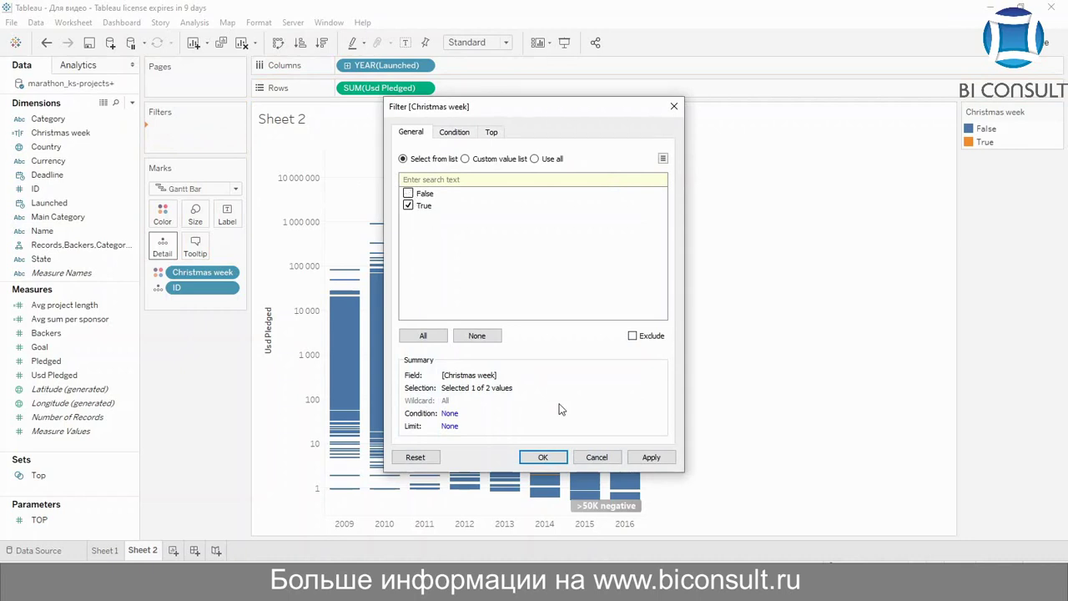
click(543, 457)
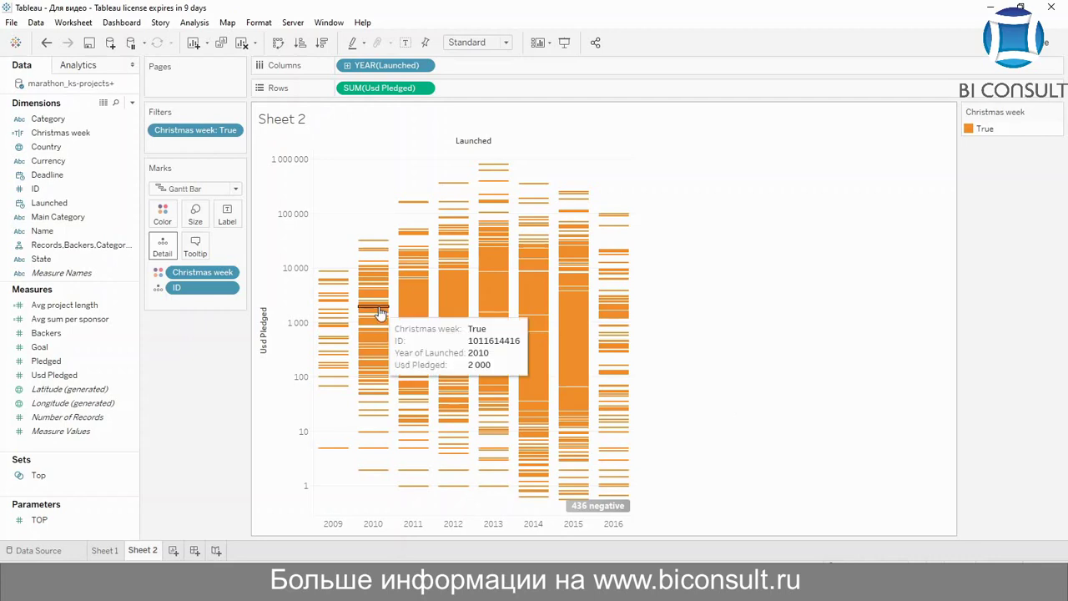
Add a Median with 95% CI to the chart, scoped per cell
click(80, 65)
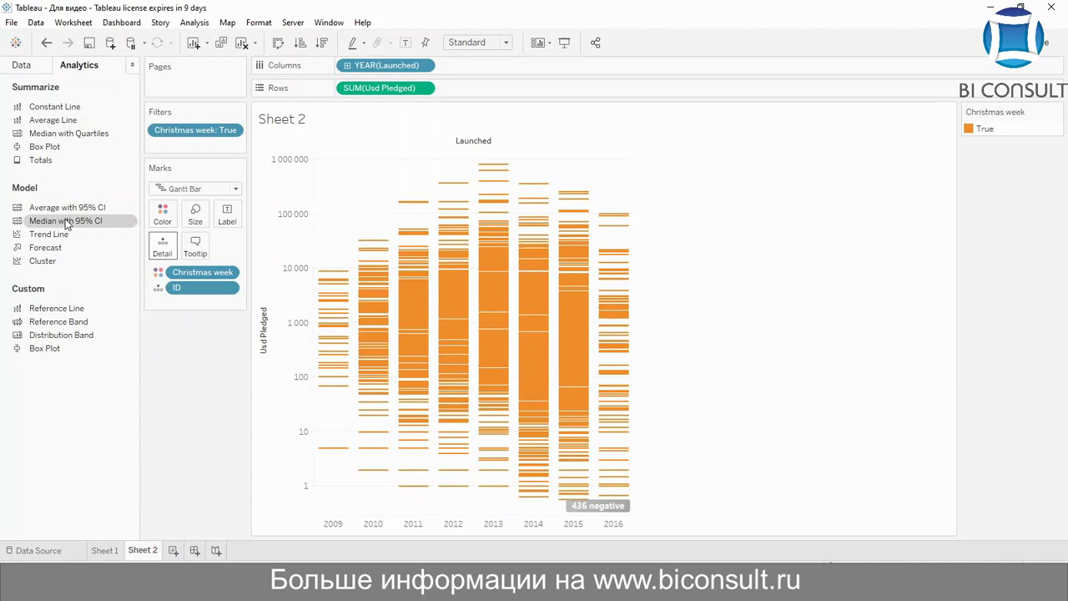
drag(67, 224, 100, 208)
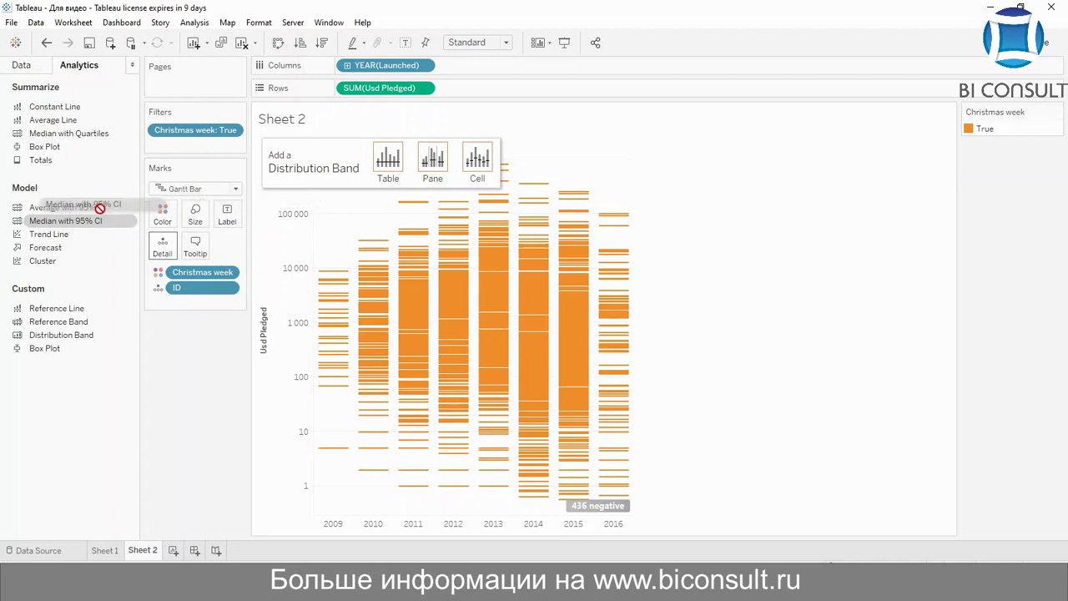
drag(100, 207, 481, 149)
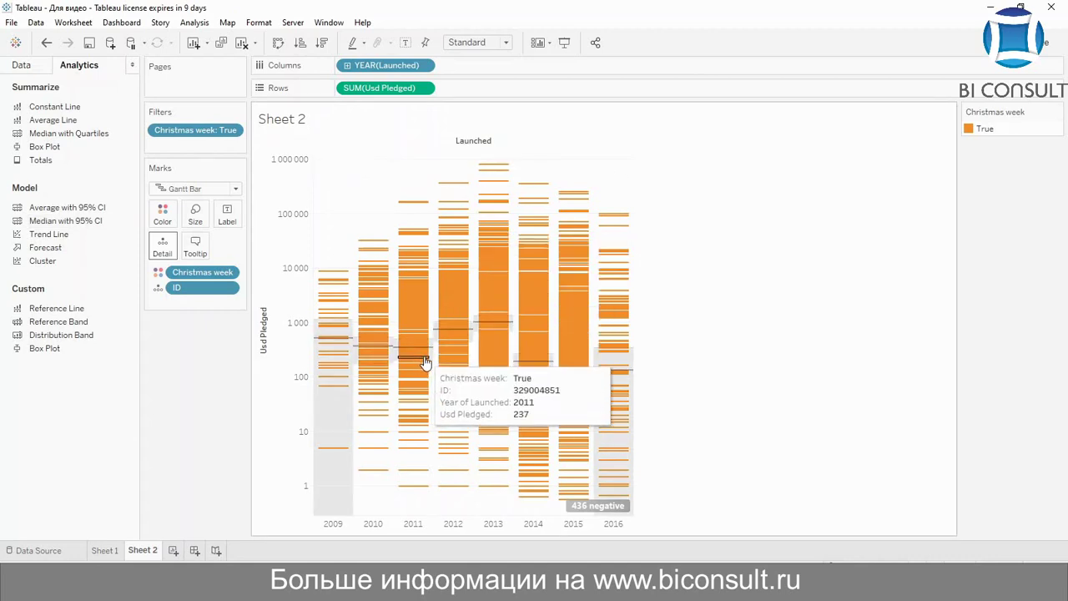
click(498, 325)
right_click(498, 323)
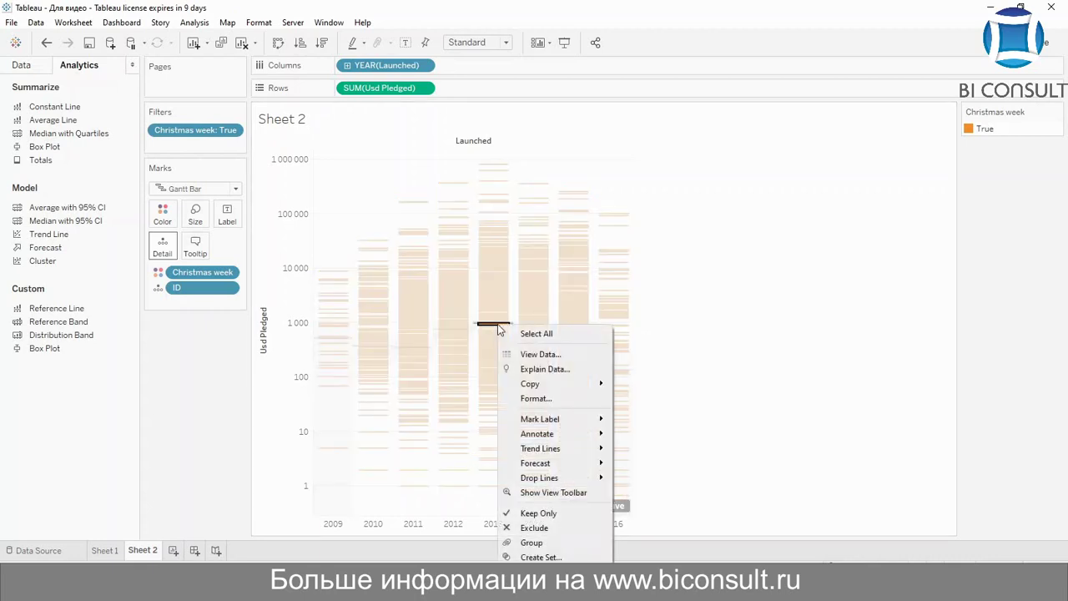
click(436, 384)
Edit the median reference line to show Line only, without the confidence interval
mouse_move(495, 331)
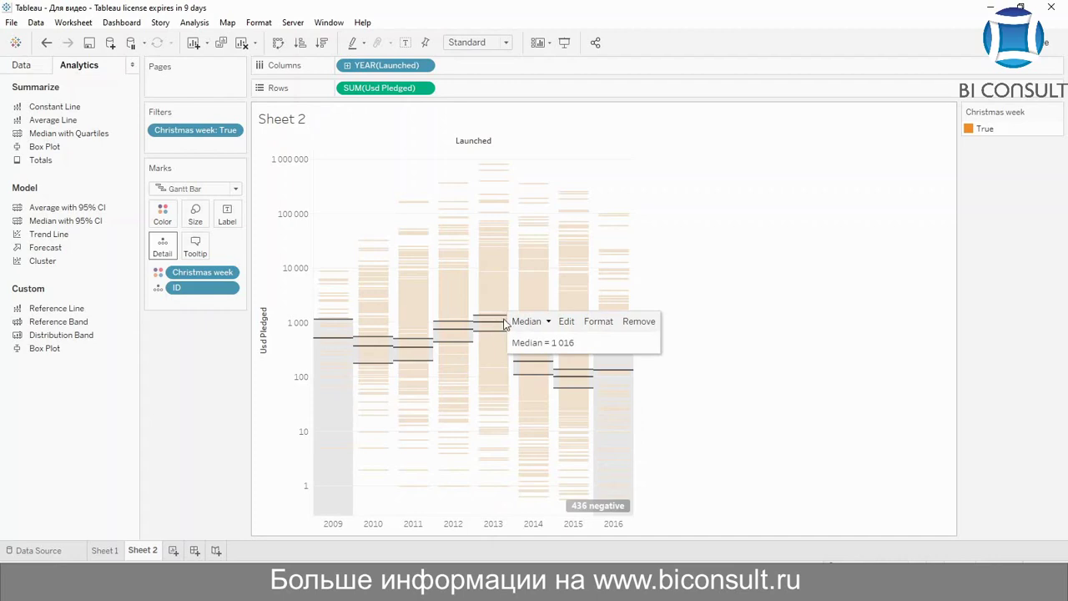
click(575, 322)
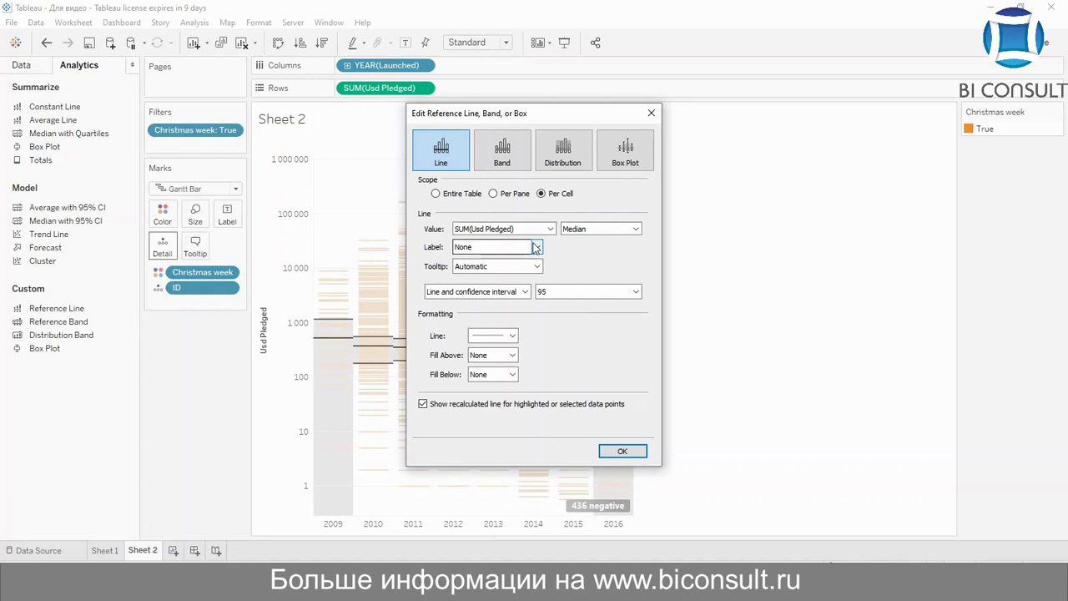
click(510, 288)
click(506, 304)
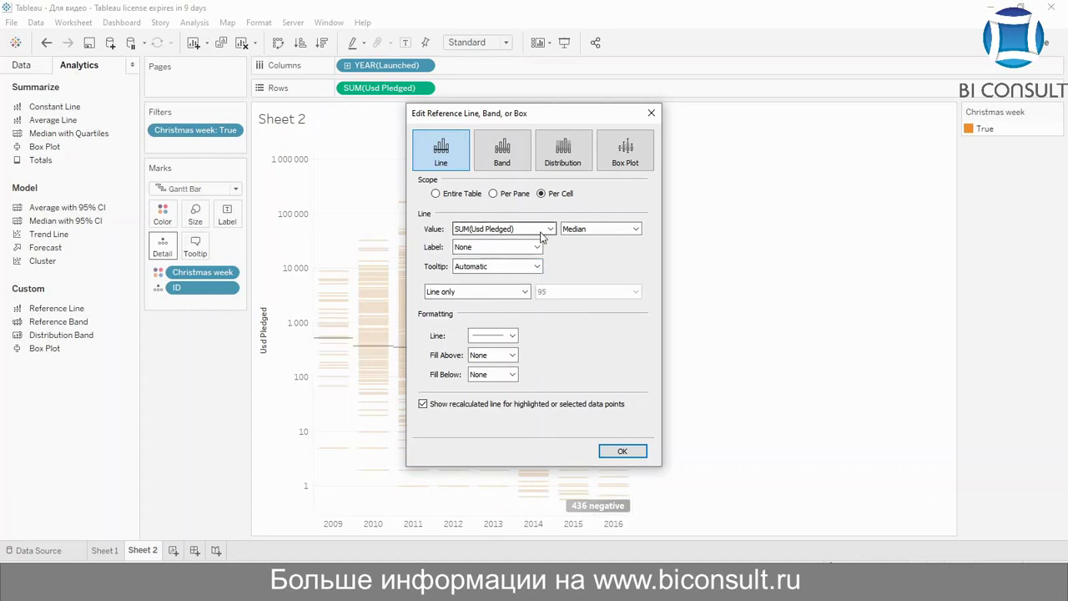
Label the median line with its Value, color the line near-black, and apply the changes
click(534, 247)
click(517, 268)
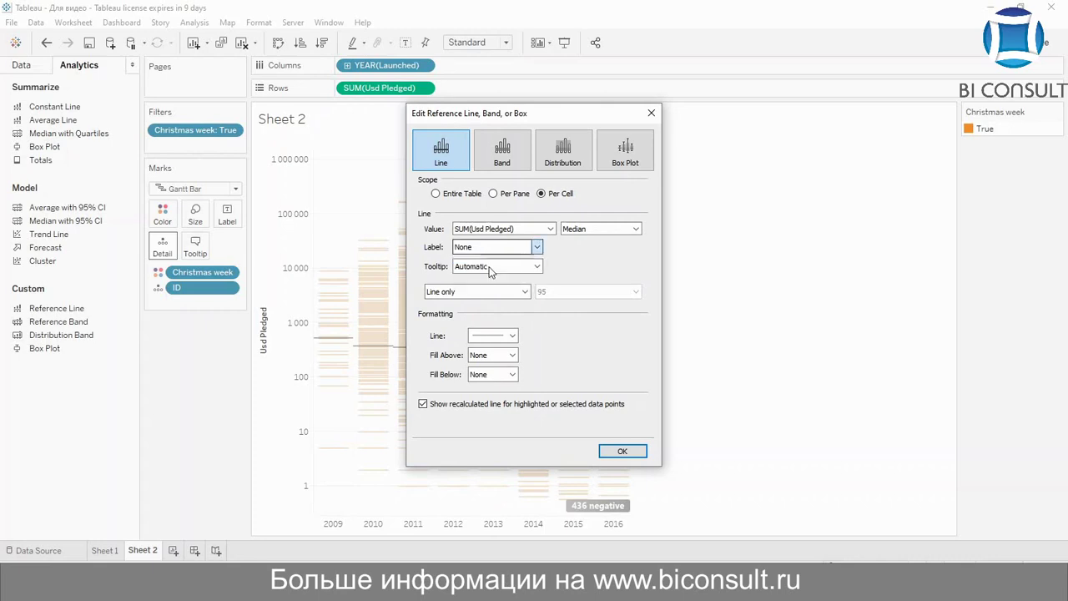
click(499, 342)
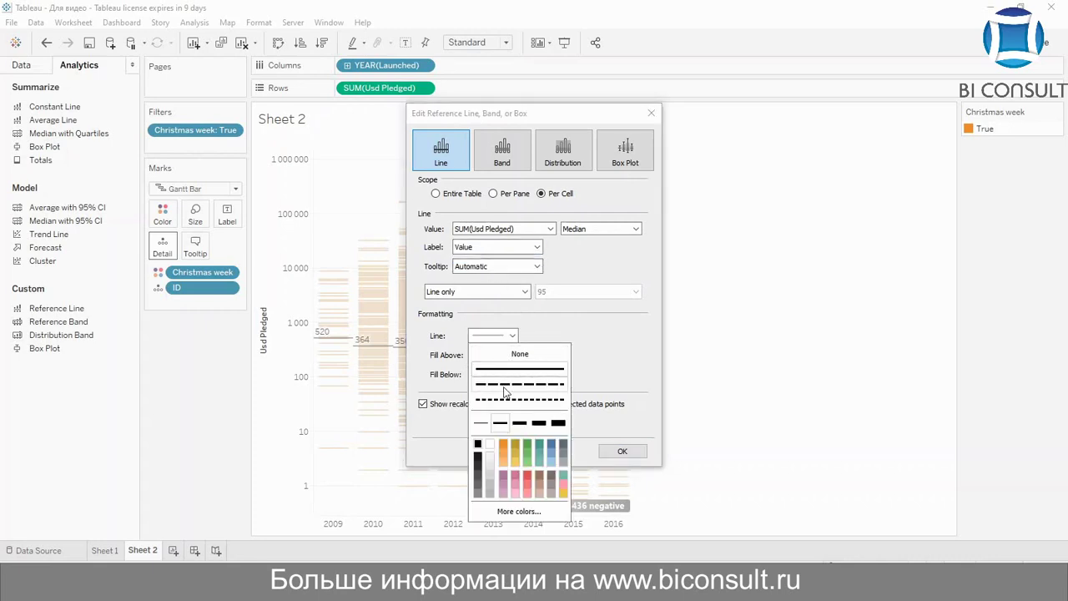
click(480, 457)
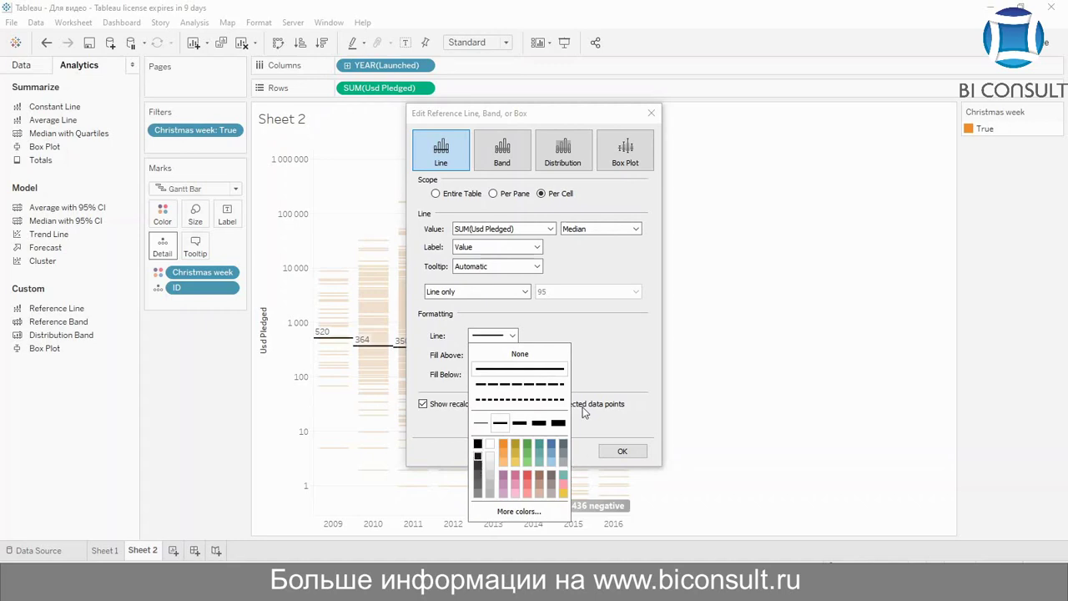
click(619, 362)
click(622, 450)
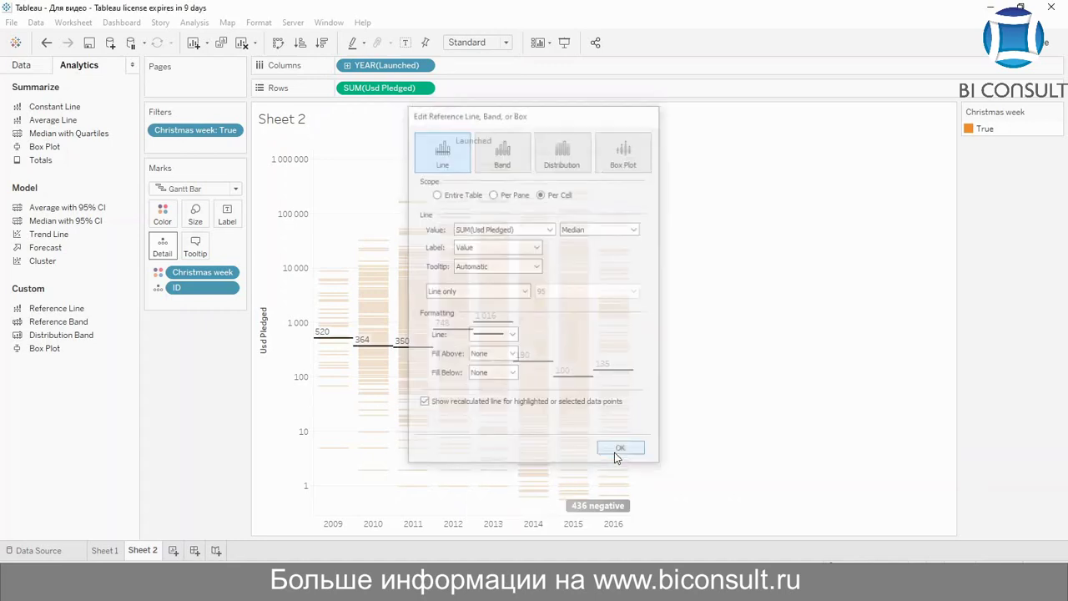
click(725, 382)
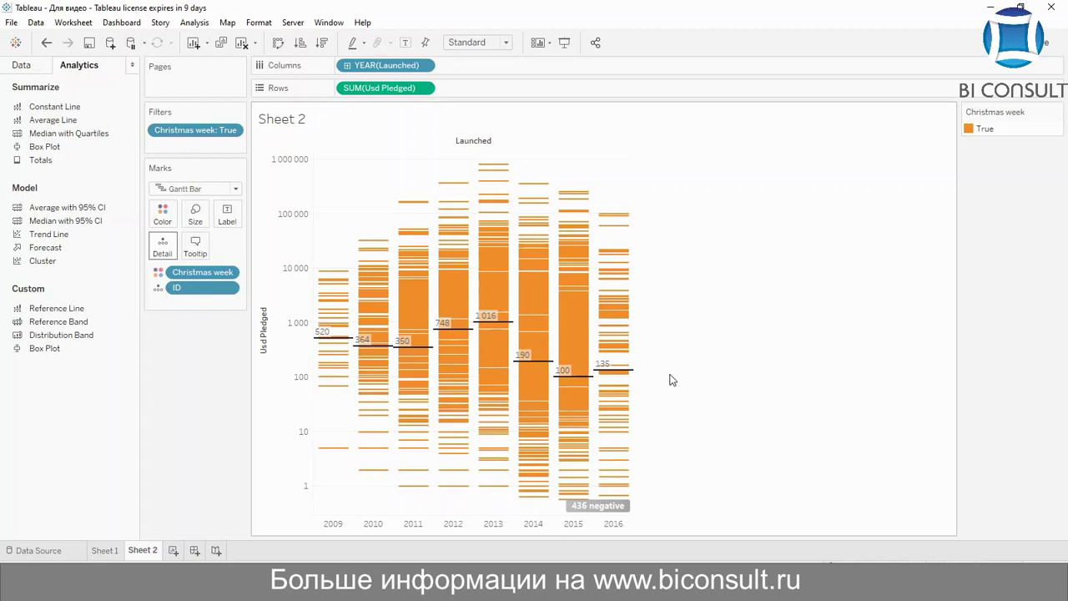
Create a new worksheet and place Country on Columns
click(174, 550)
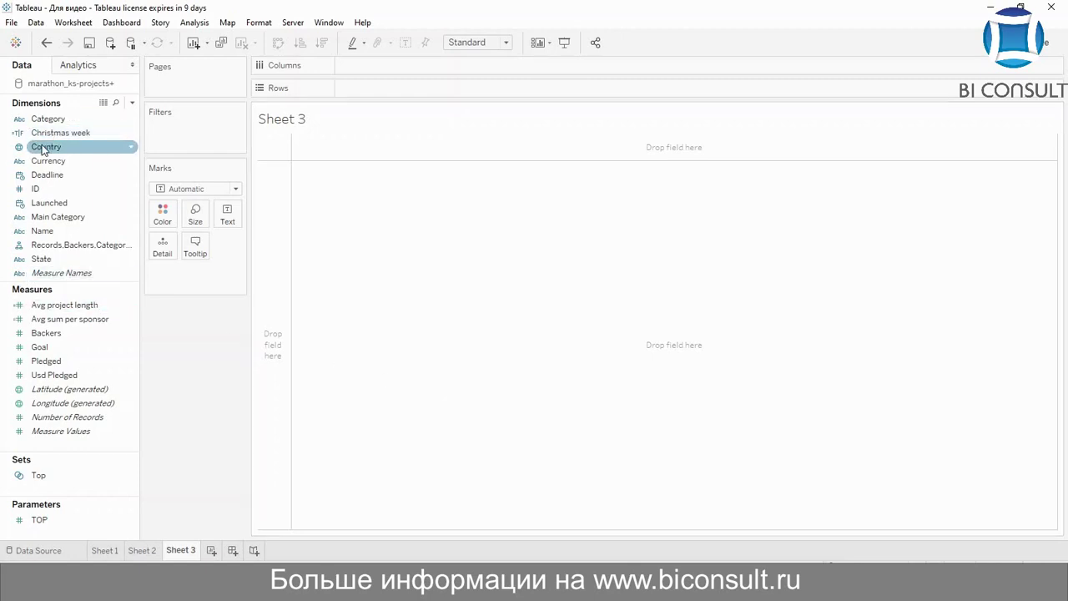
drag(46, 147, 379, 68)
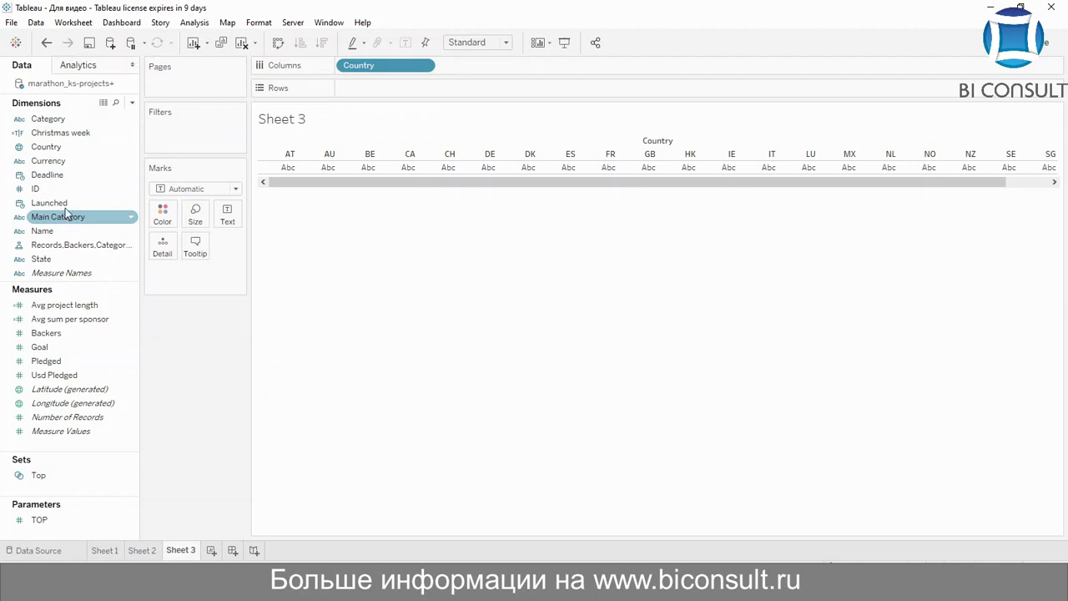
Create a hierarchy of Main Category and Category with the default name and place it on Rows
drag(57, 119, 68, 218)
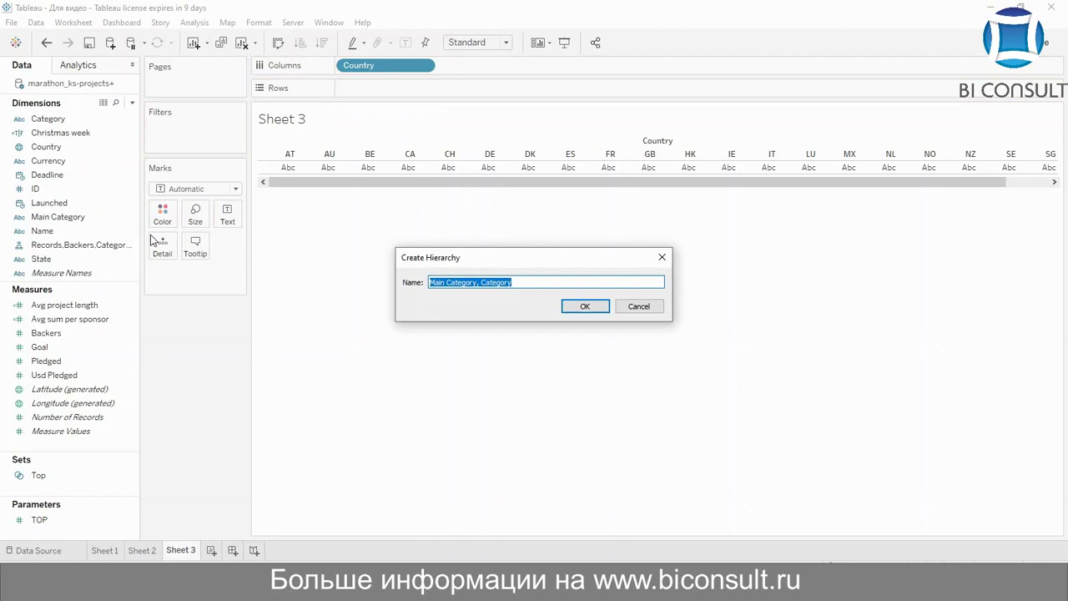
key(Return)
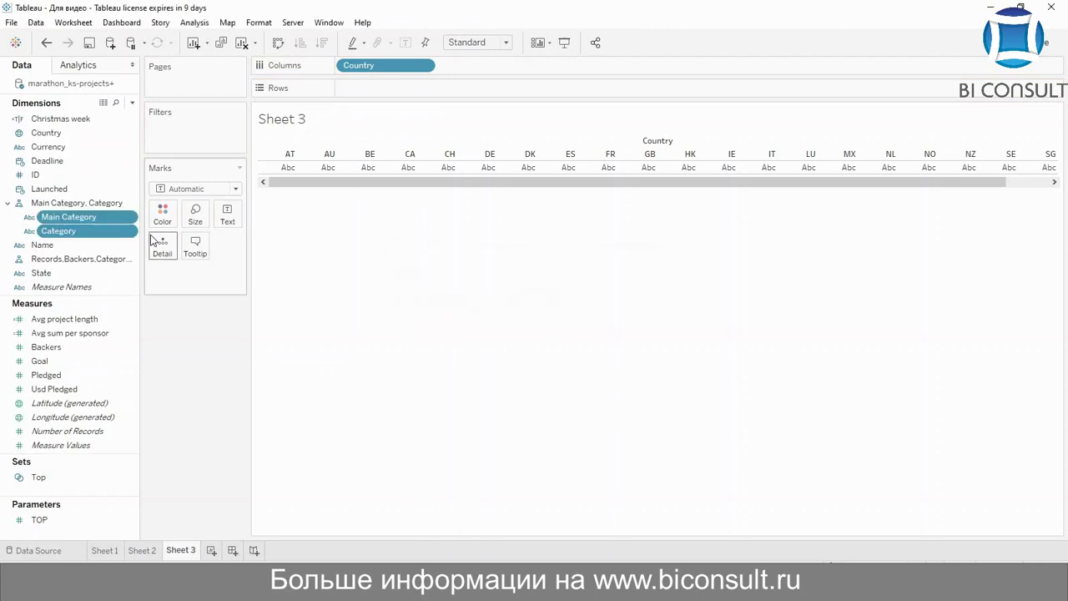
drag(77, 203, 372, 88)
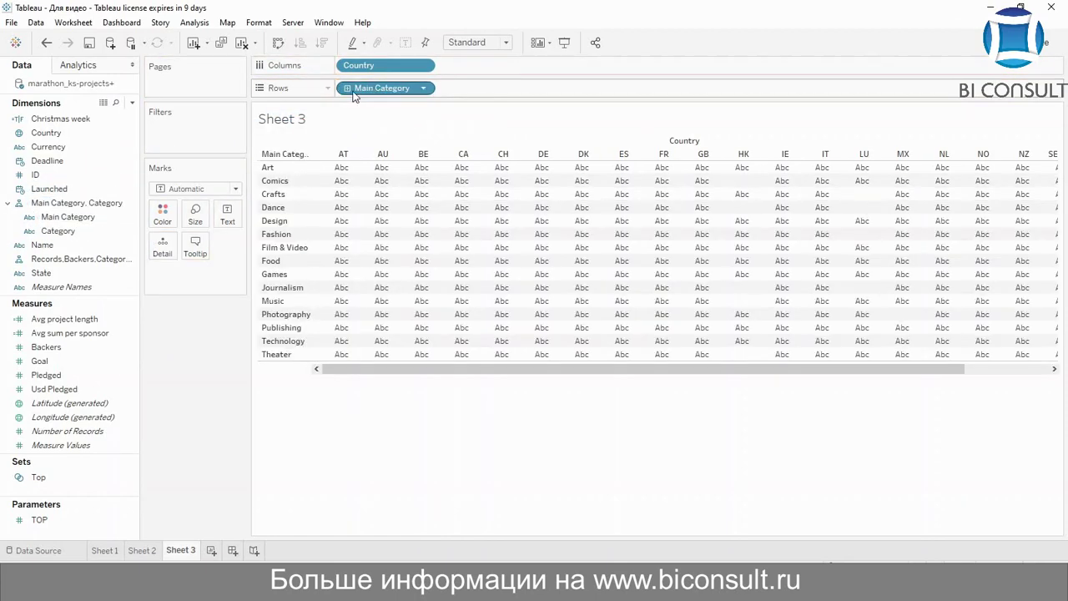
Add the ID field to the marks as Detail, including all of its members
click(347, 88)
click(347, 89)
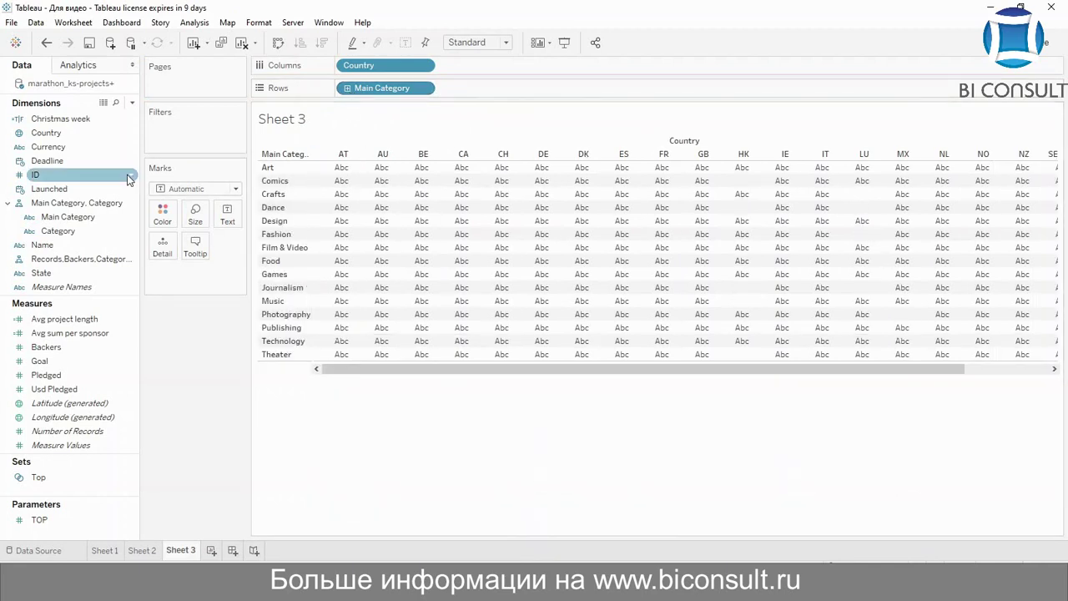
click(36, 177)
drag(37, 177, 163, 244)
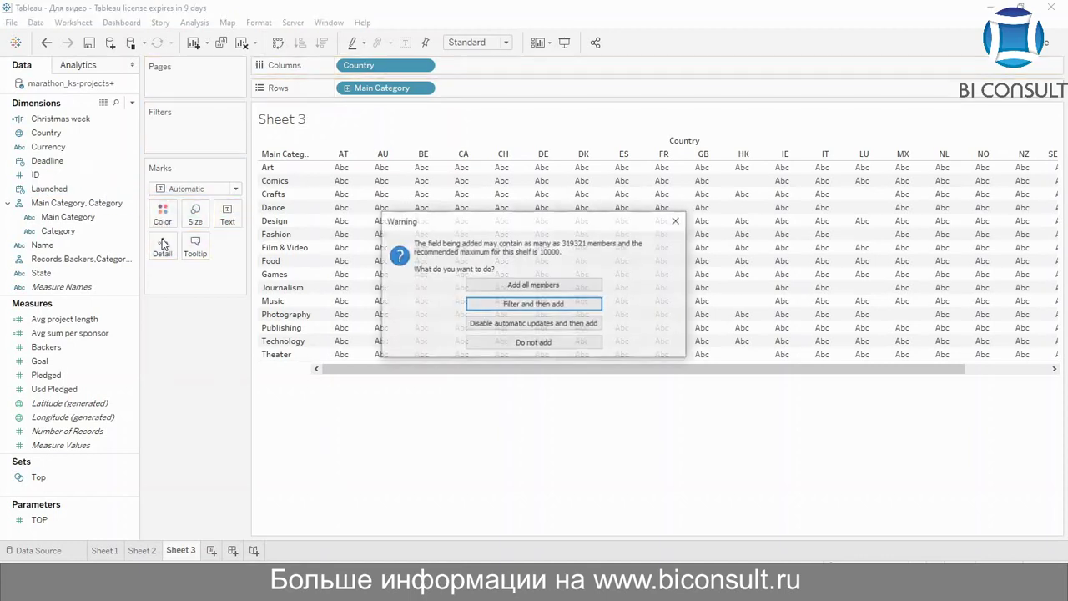
click(537, 288)
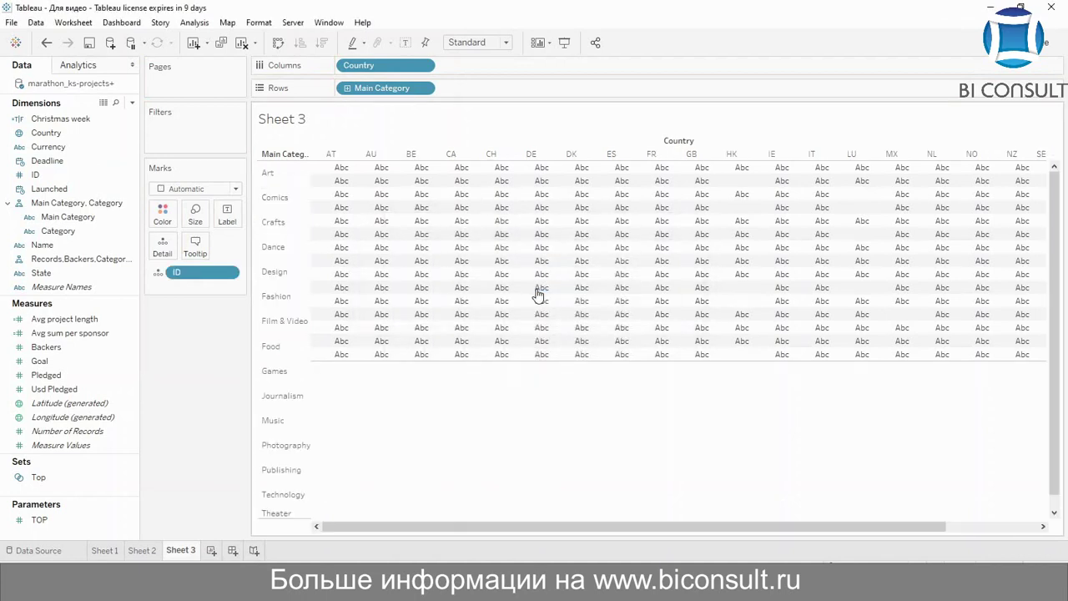
Change the mark type to Circle and expand the Main Category hierarchy on Rows down to Category
click(201, 189)
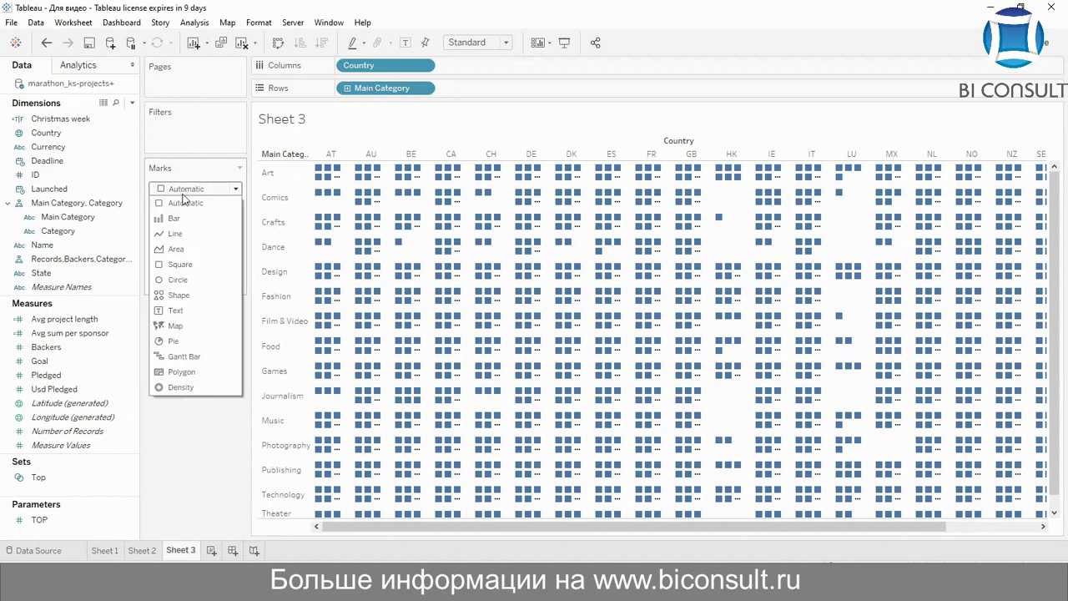
click(175, 281)
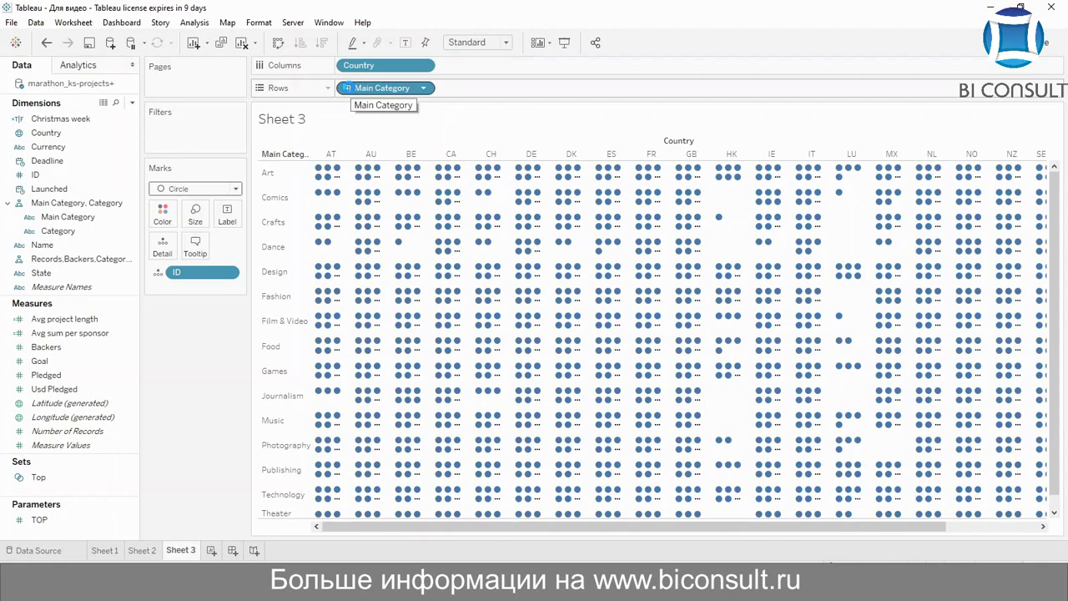
click(348, 88)
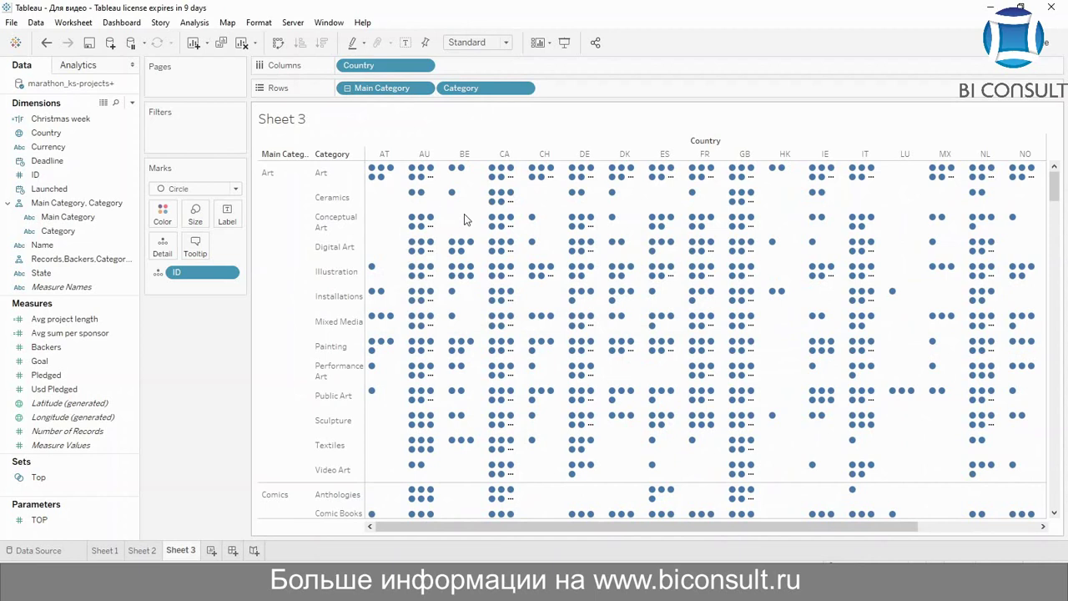
Filter the view by Main Category so that only Dance is included
click(81, 219)
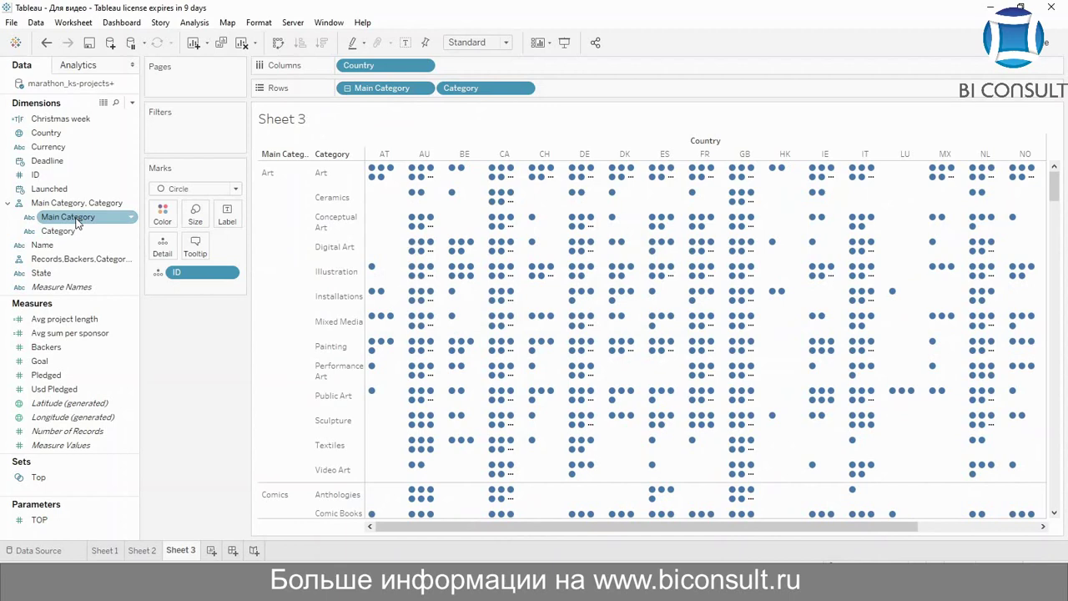
drag(77, 222, 195, 136)
click(488, 335)
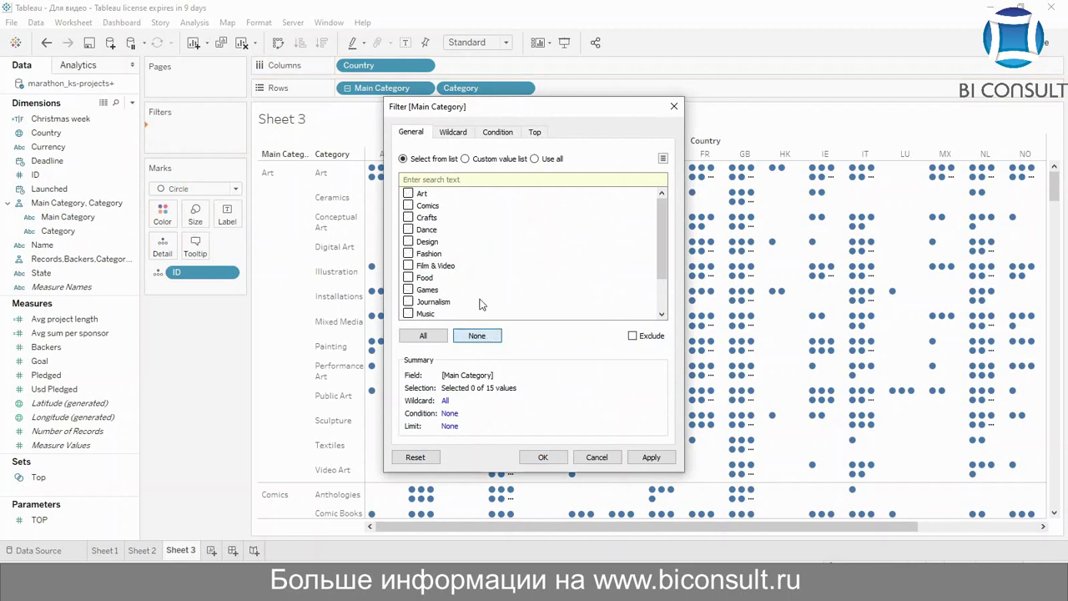
click(408, 230)
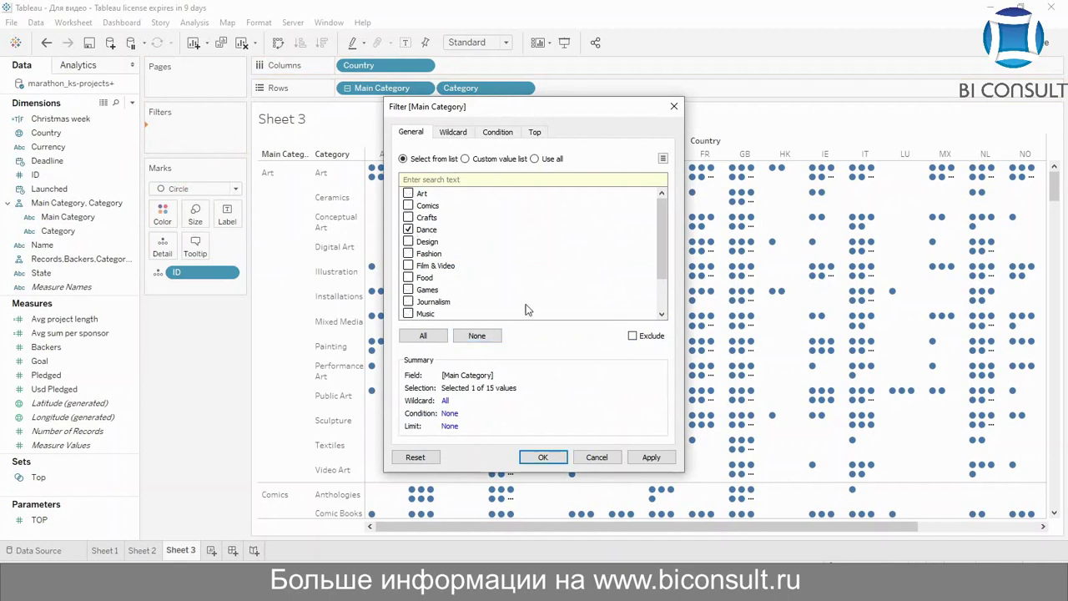
click(651, 457)
click(542, 458)
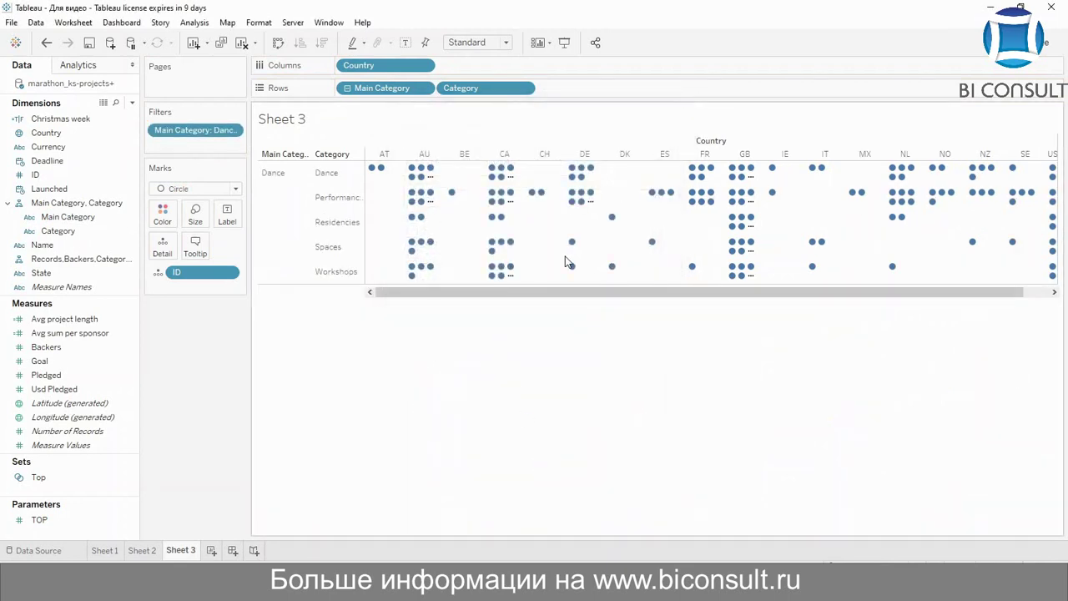
Inspect the details of an Australian project in the Dance category and look across all country columns
click(432, 172)
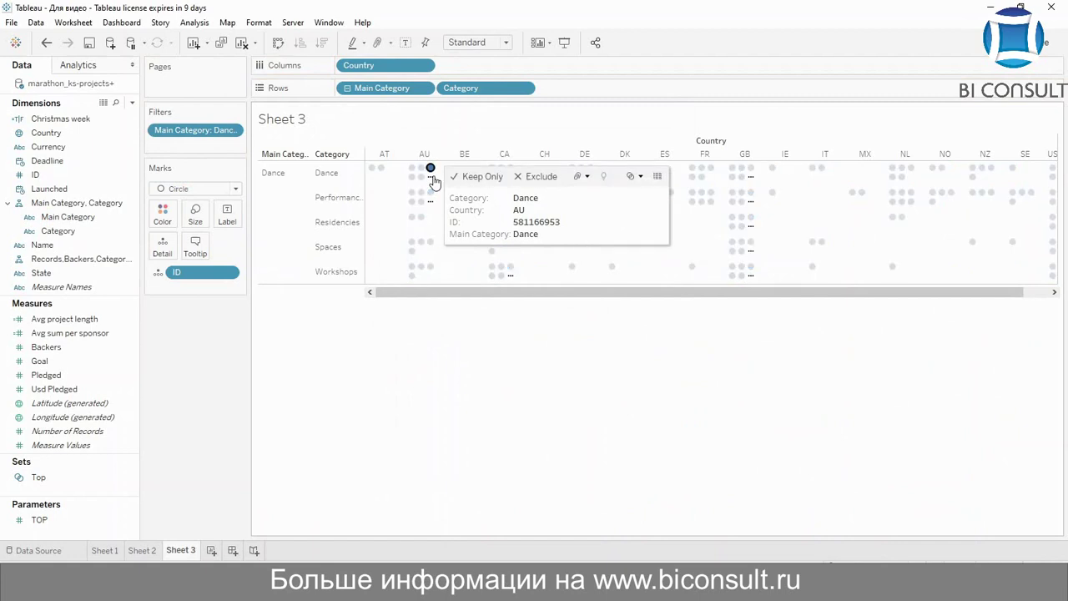
click(460, 390)
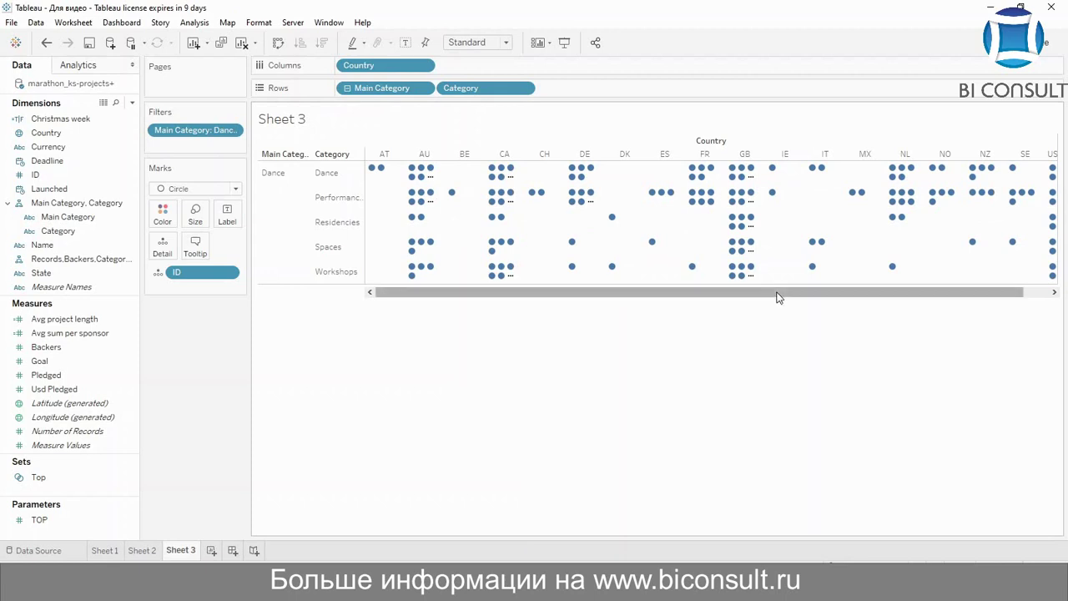
drag(780, 294, 958, 284)
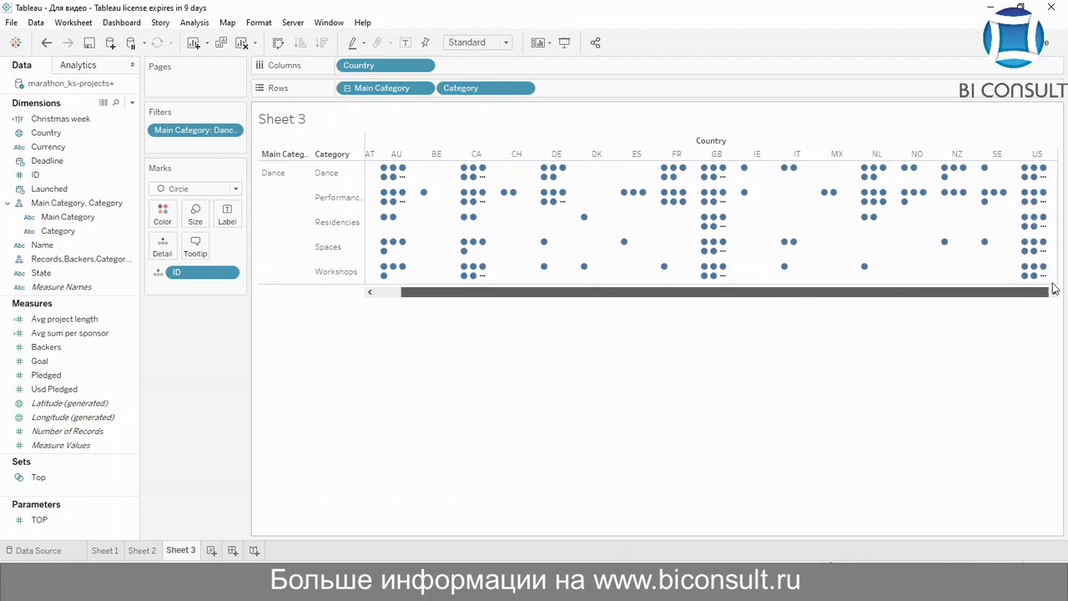
drag(909, 294, 885, 294)
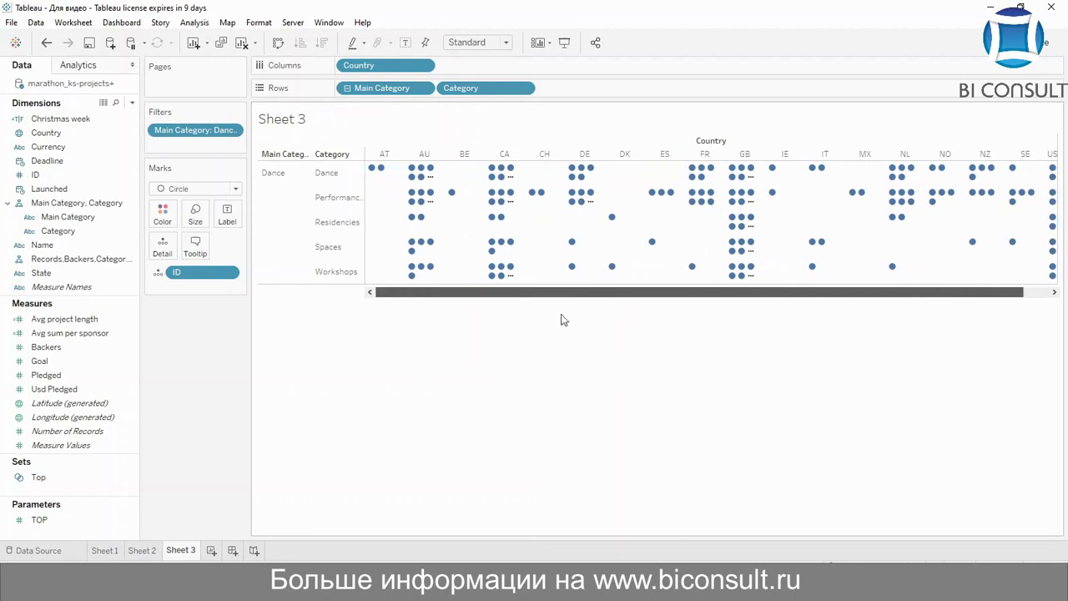
Collapse the category hierarchy in the field list and start creating a group from the State dimension
click(7, 204)
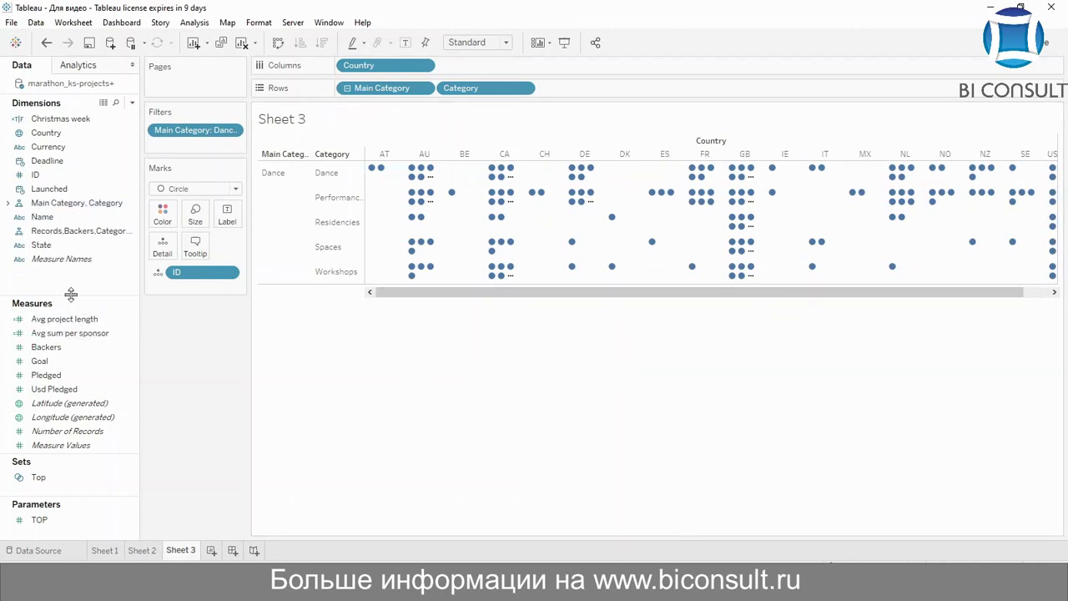
right_click(67, 249)
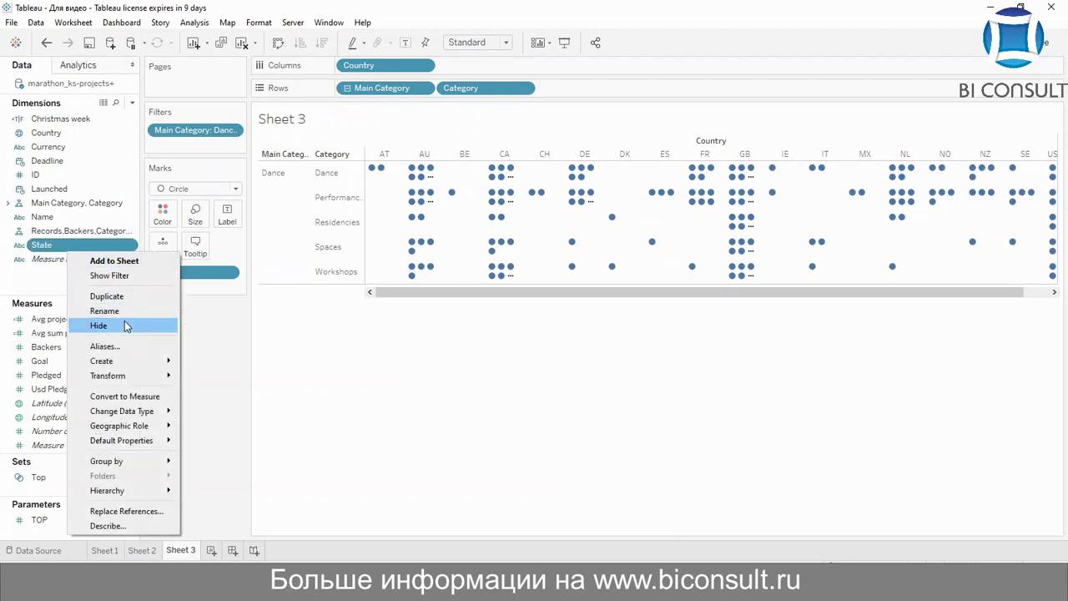
mouse_move(147, 368)
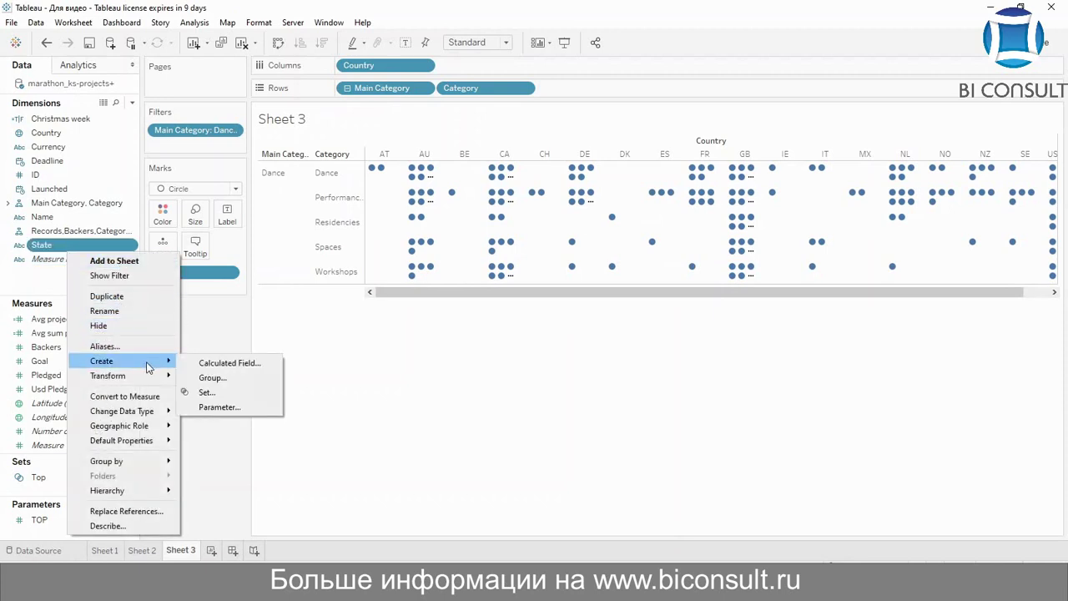
click(213, 377)
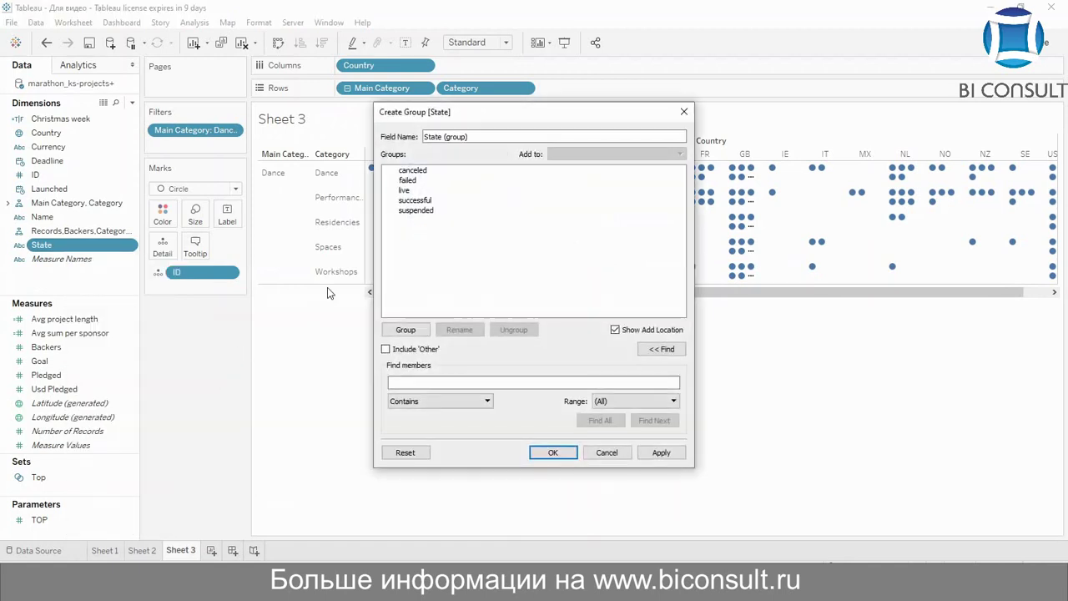
click(406, 330)
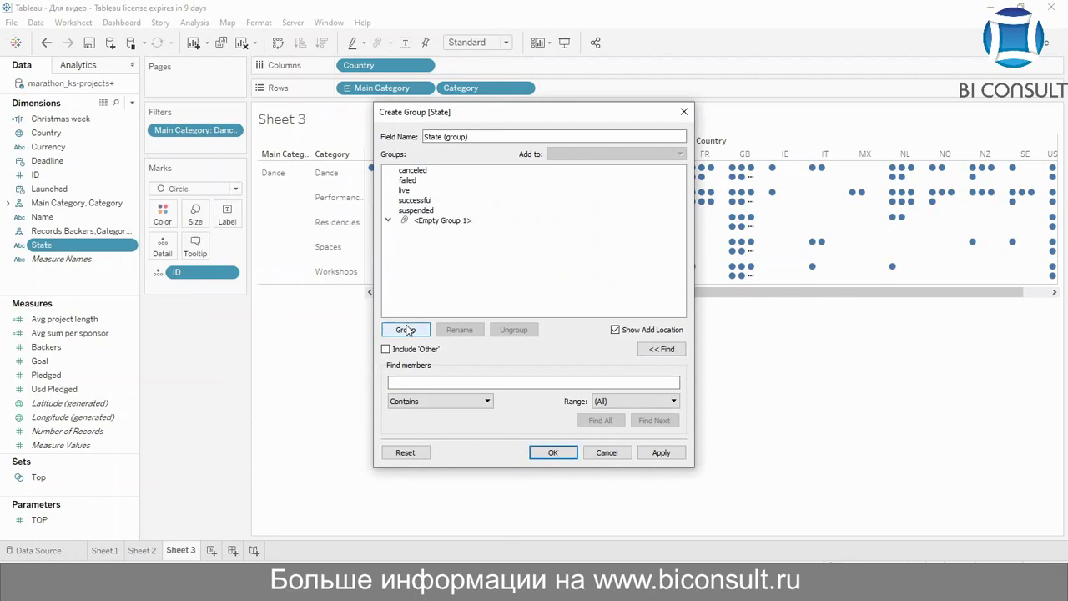
right_click(440, 220)
click(481, 242)
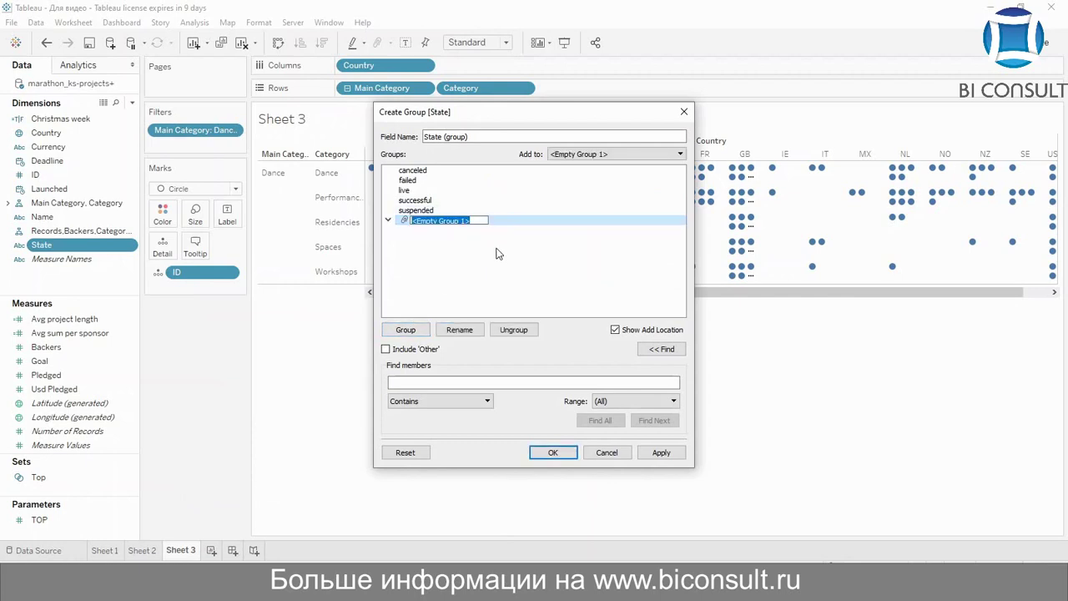
key(BackSpace)
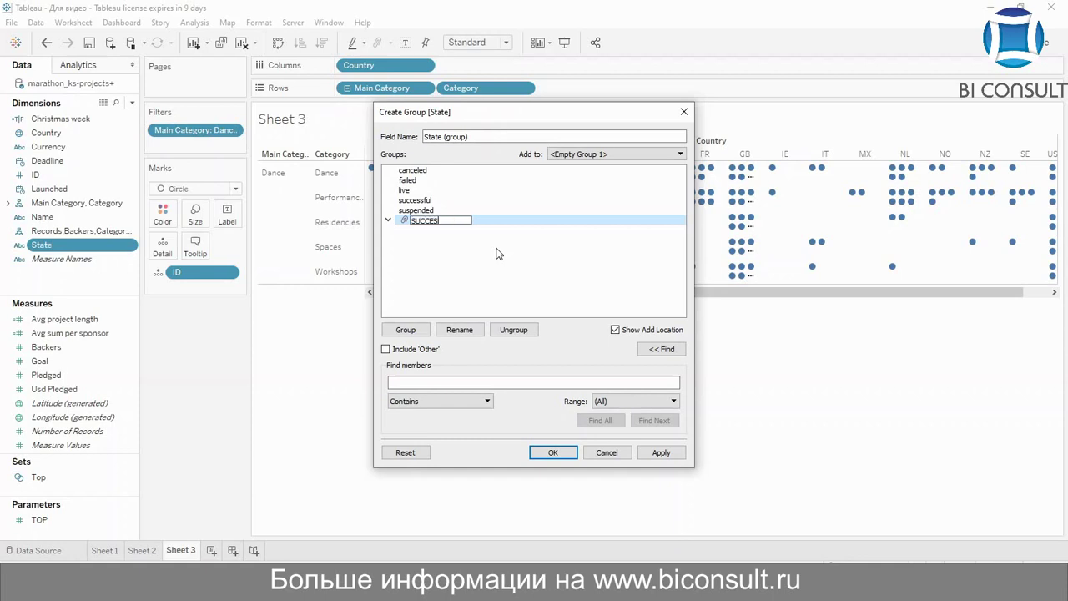
key(Escape)
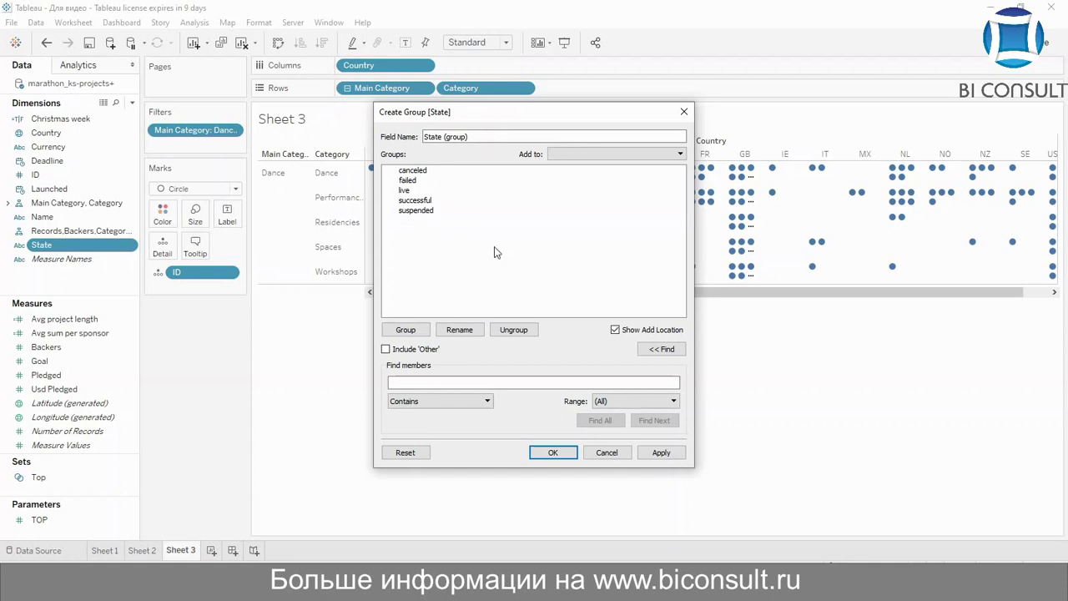
Group the canceled, failed, live and suspended states together under the name FAILURE
click(426, 202)
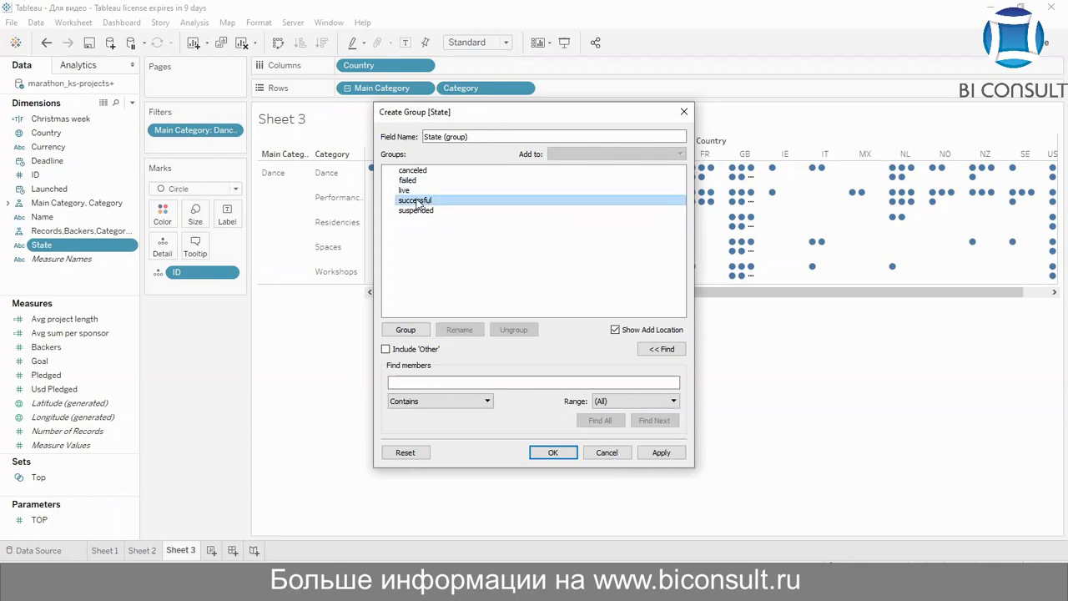
click(419, 171)
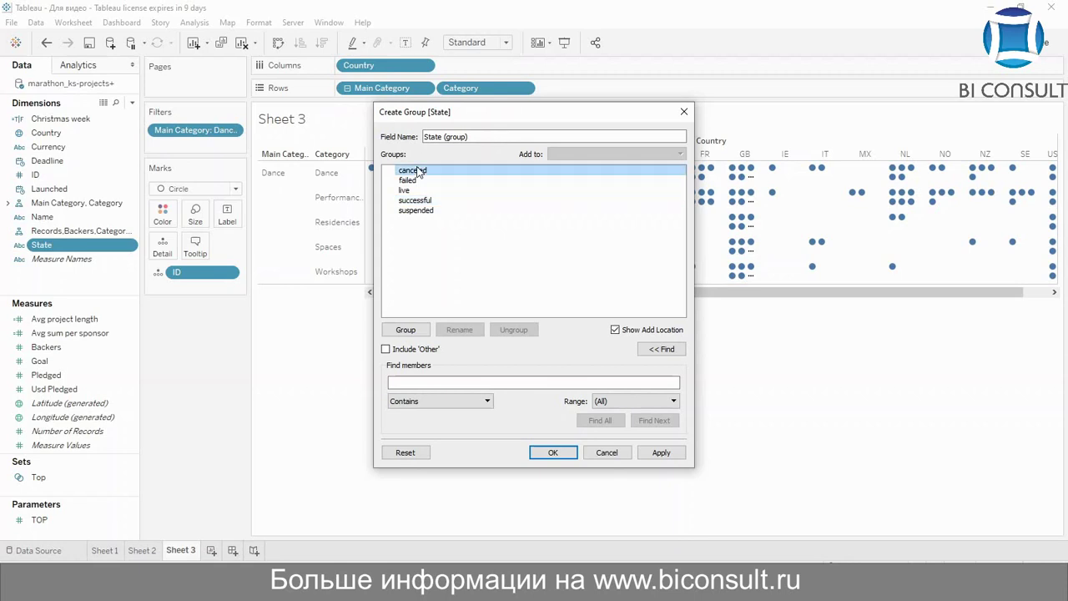
drag(417, 172, 424, 197)
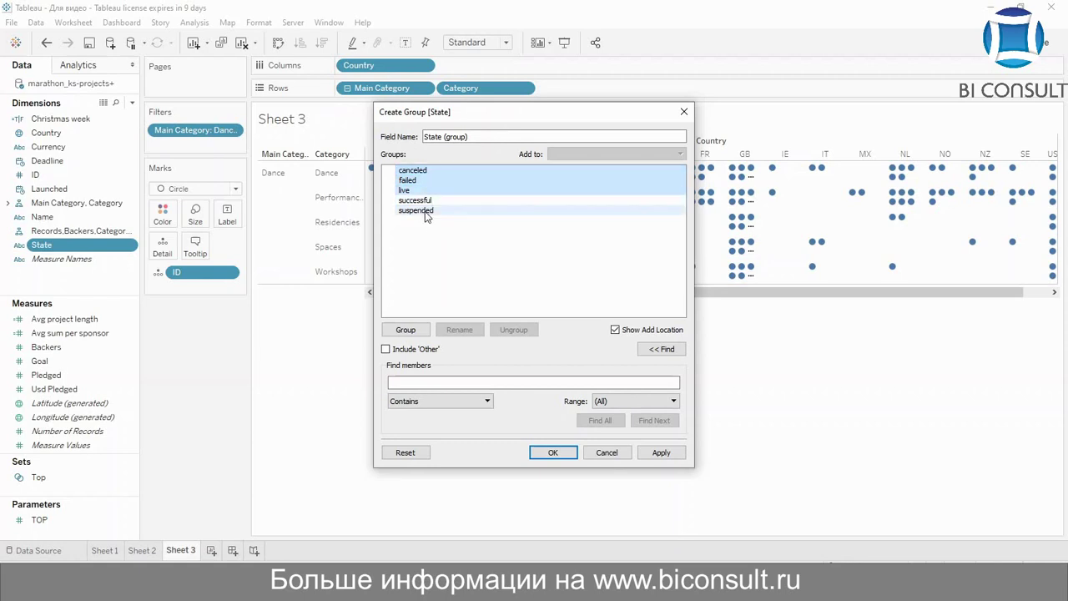
click(411, 215)
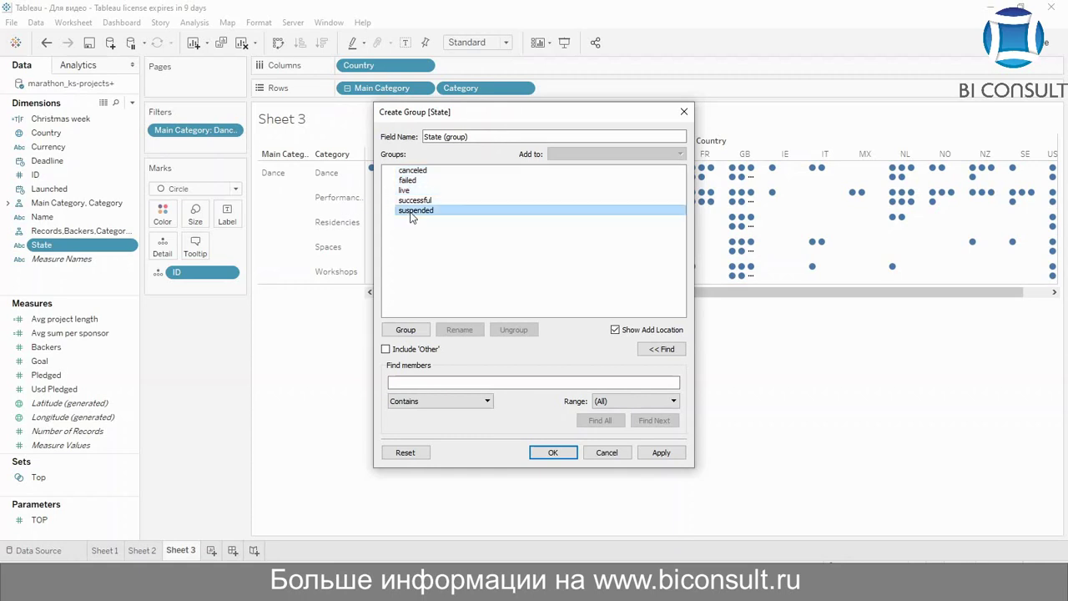
mouse_move(411, 218)
mouse_down()
mouse_move(429, 172)
mouse_move(415, 219)
mouse_up()
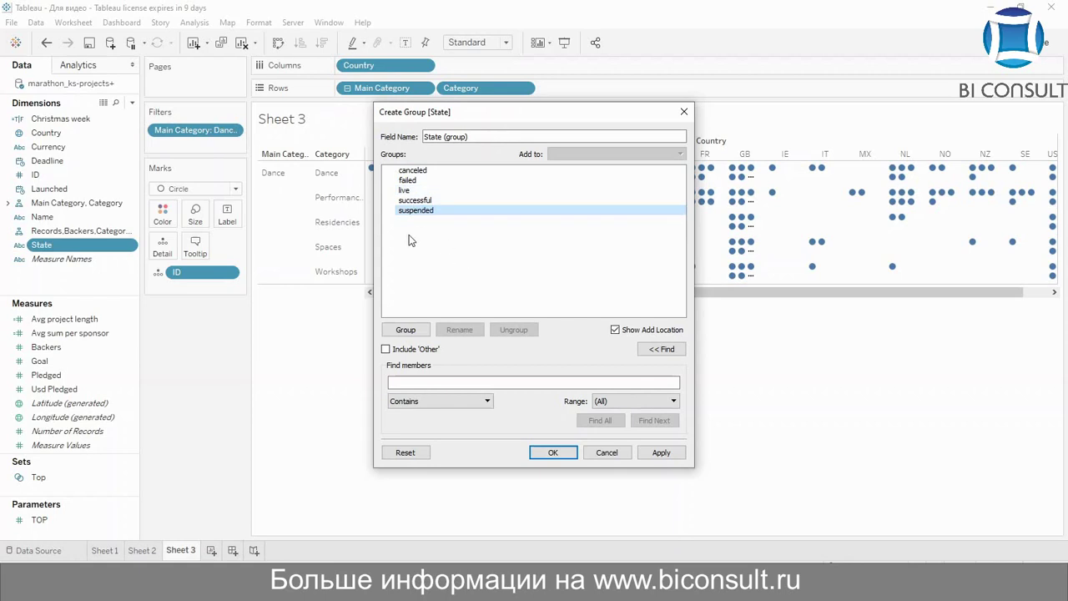
ctrl+shift+click(434, 192)
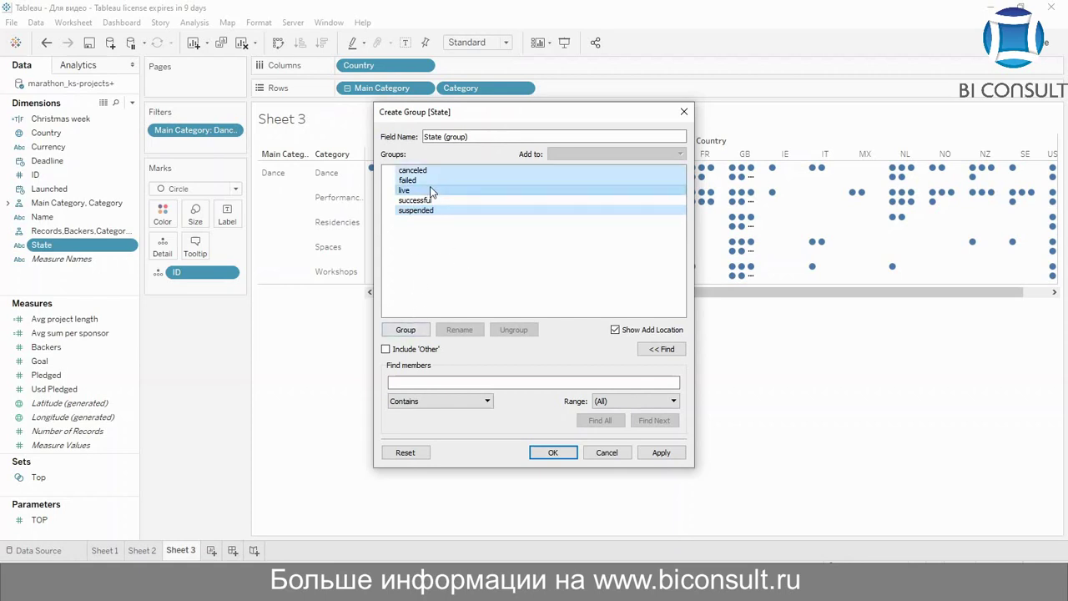
click(407, 332)
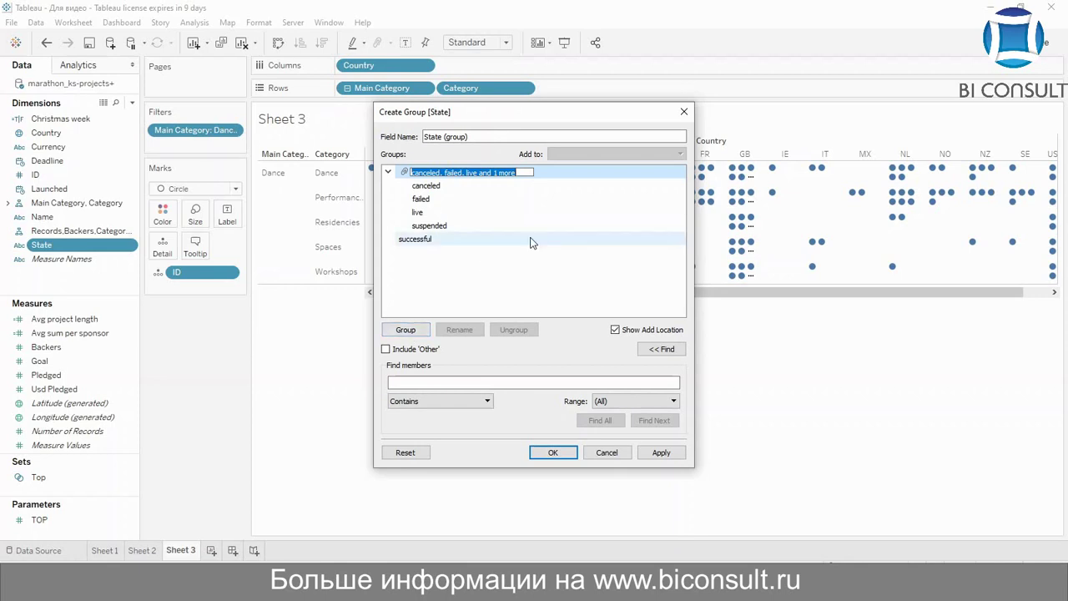
key(BackSpace)
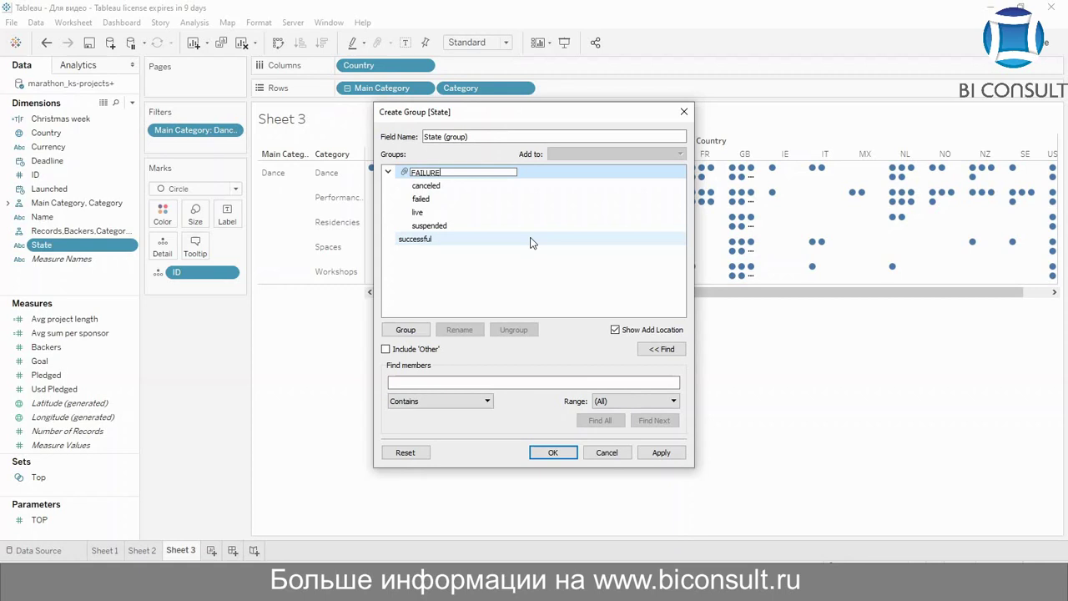
click(461, 263)
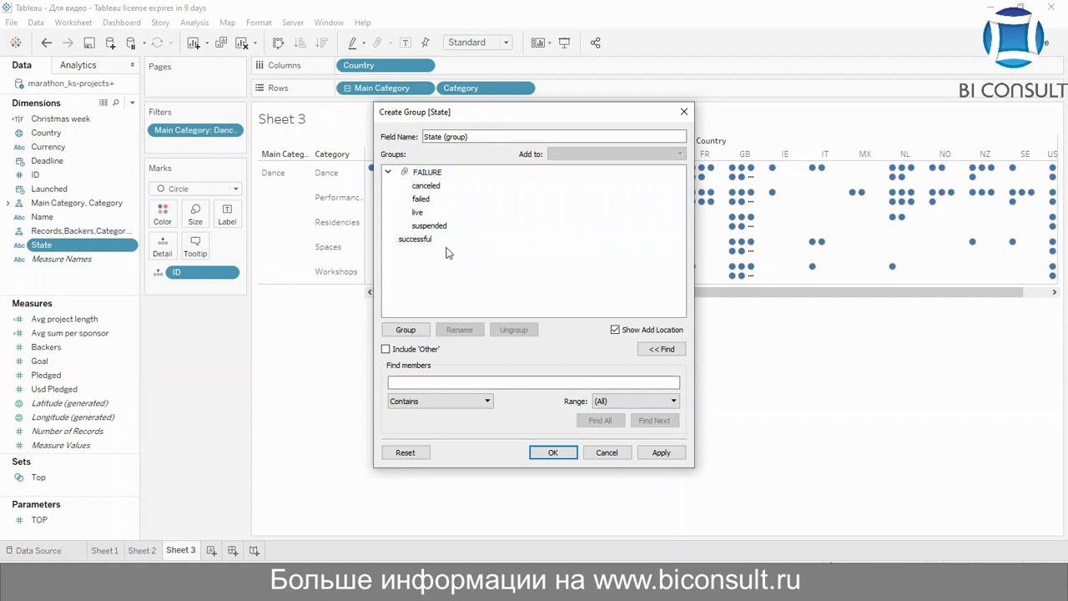
Put the successful state in its own group named SUCCESS and apply the State grouping
click(445, 242)
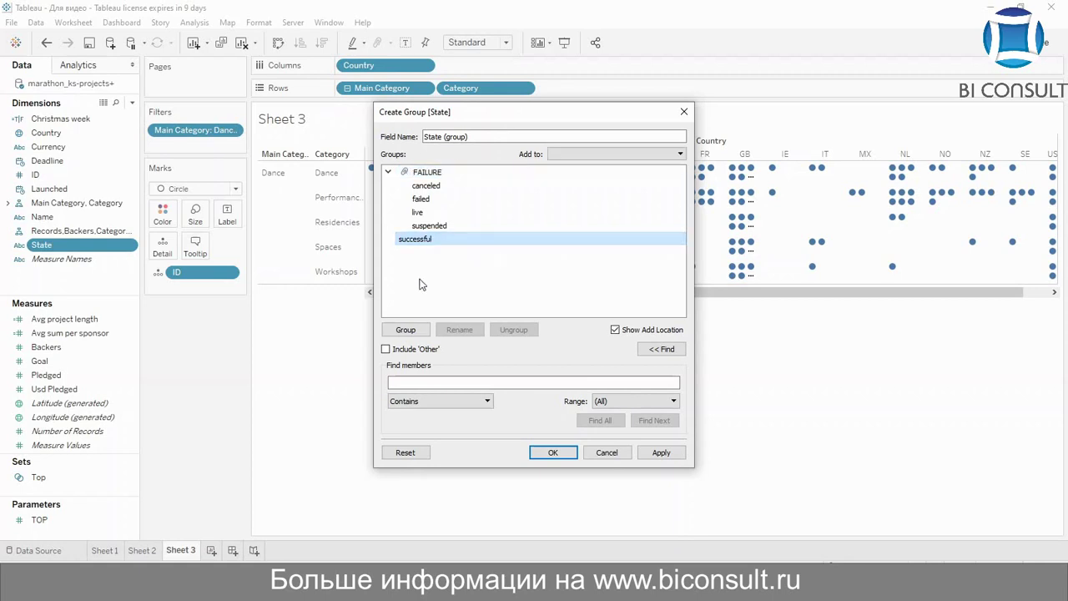
click(405, 330)
text(S)
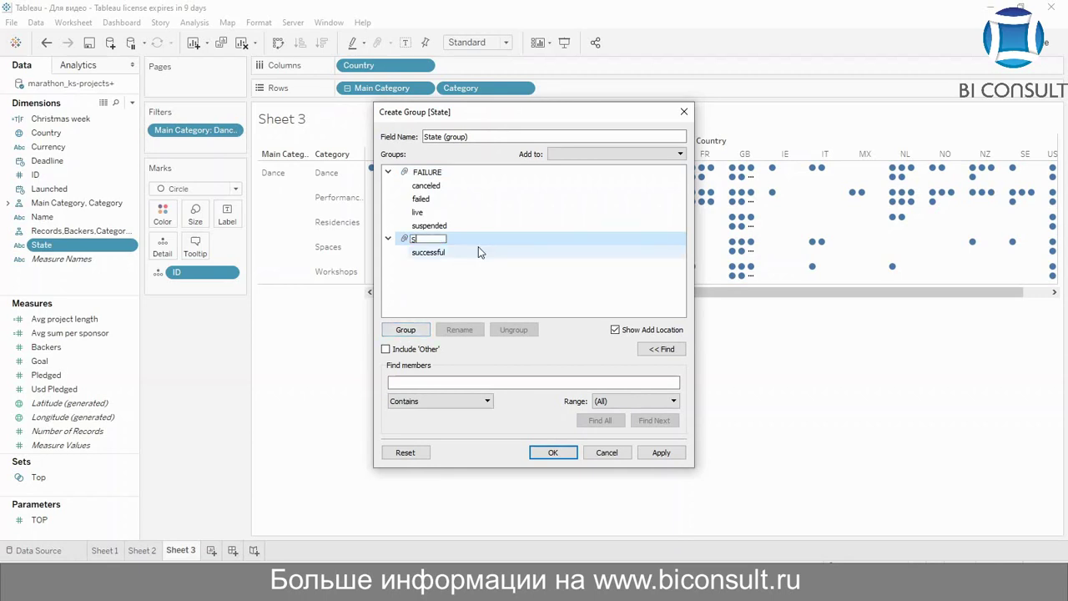
text(UCCESS)
click(490, 291)
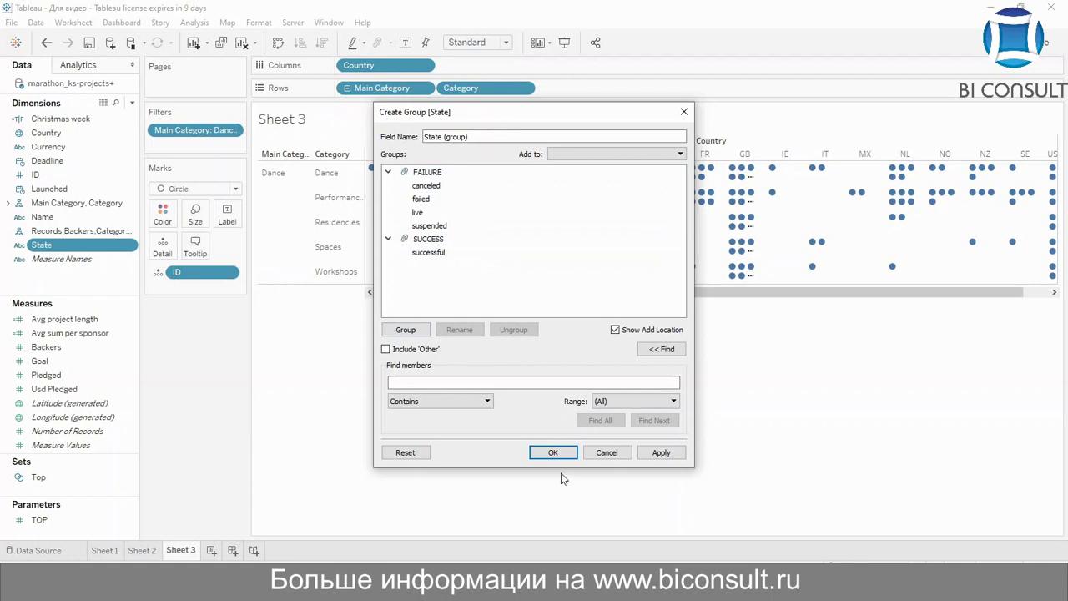
click(661, 452)
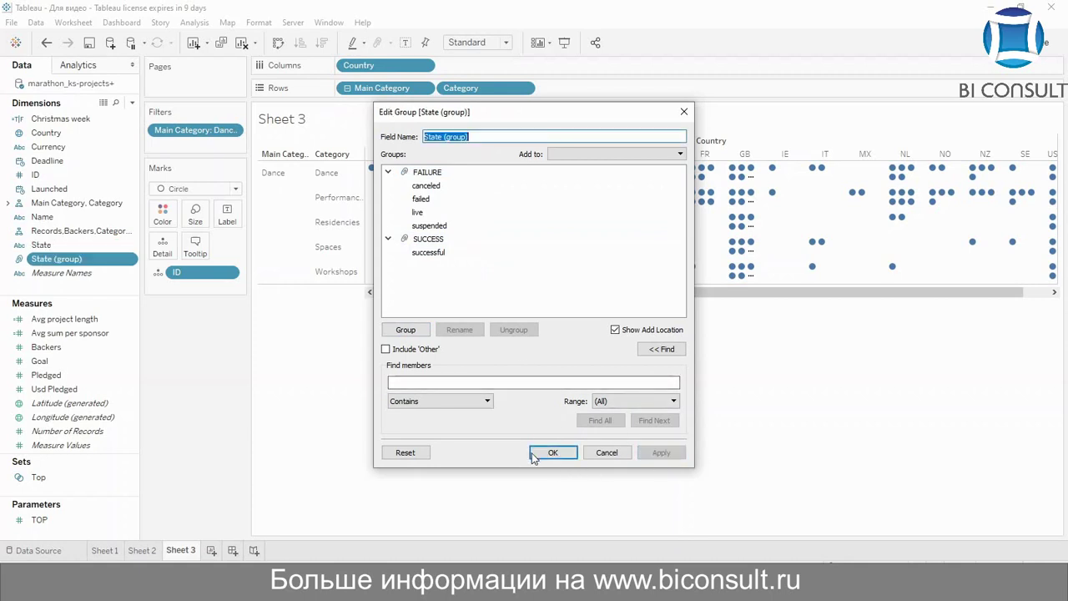
Close the finished State group definition and color the project circles by State (group), reviewing the colors across all country columns
click(535, 455)
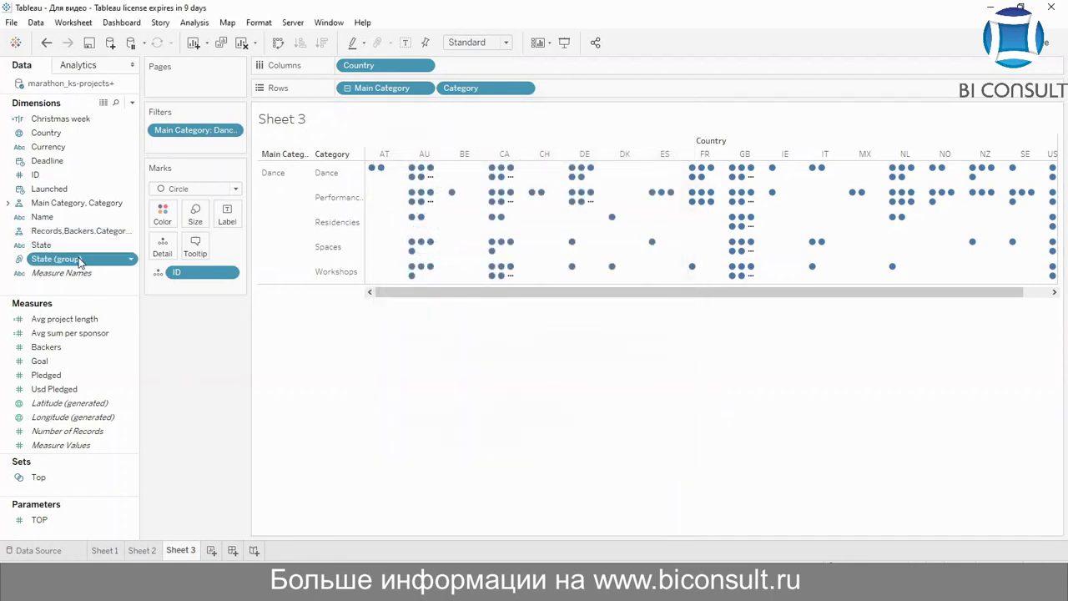
drag(80, 263, 162, 219)
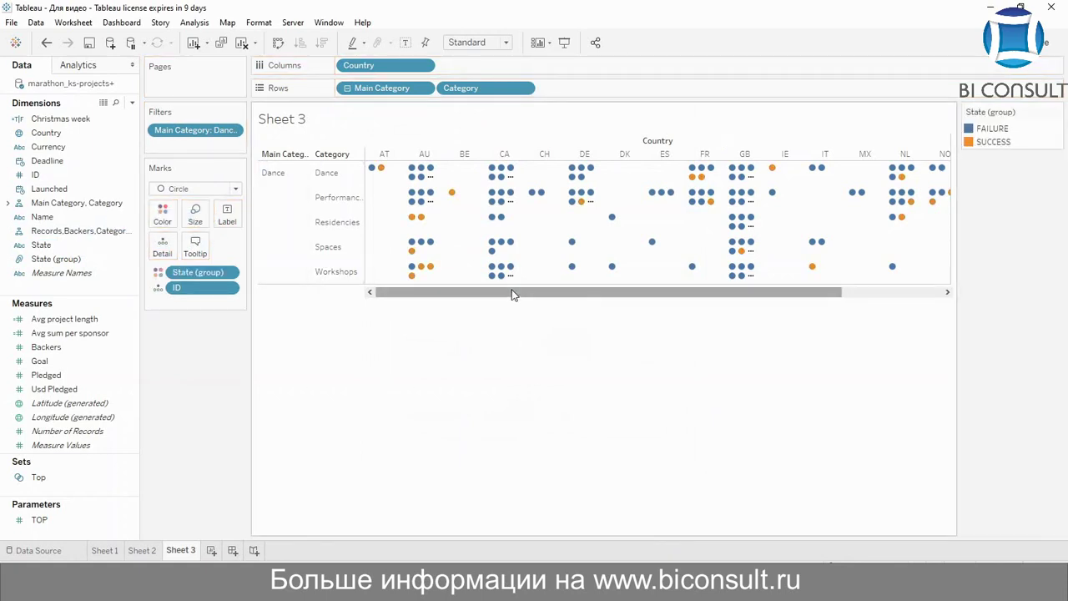
drag(513, 294, 654, 301)
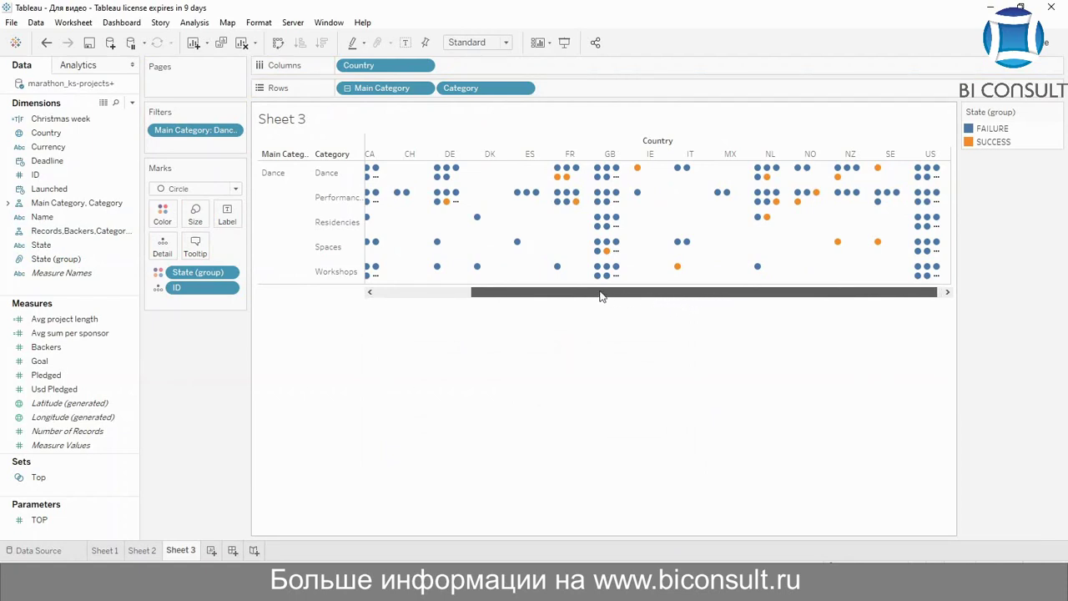
drag(601, 294, 428, 263)
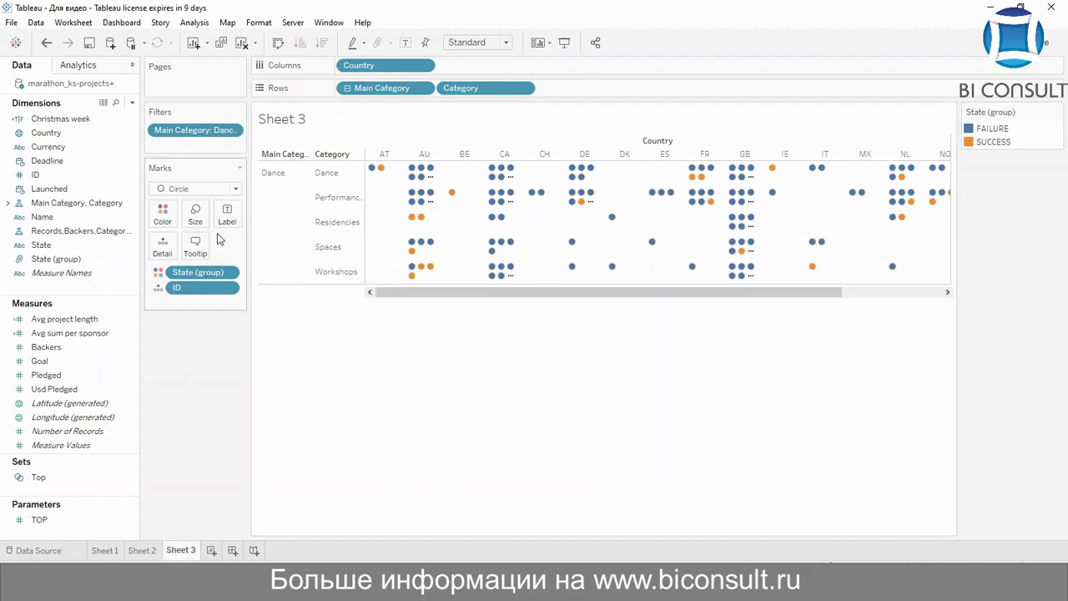
click(76, 259)
click(40, 247)
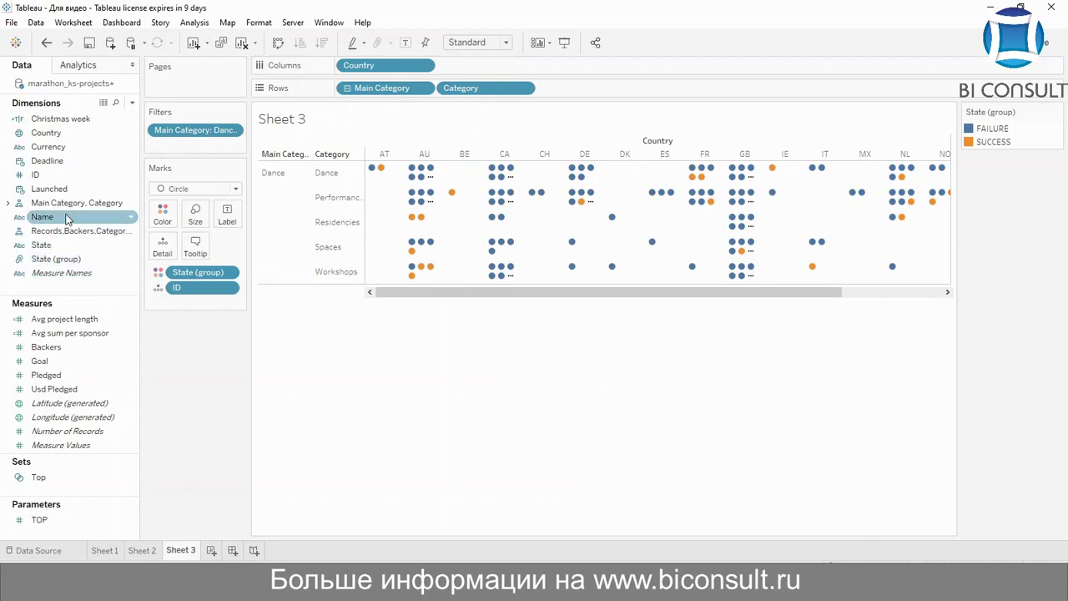
Filter Country to exclude GB and US, and fit the sheet to Entire View
drag(47, 133, 170, 144)
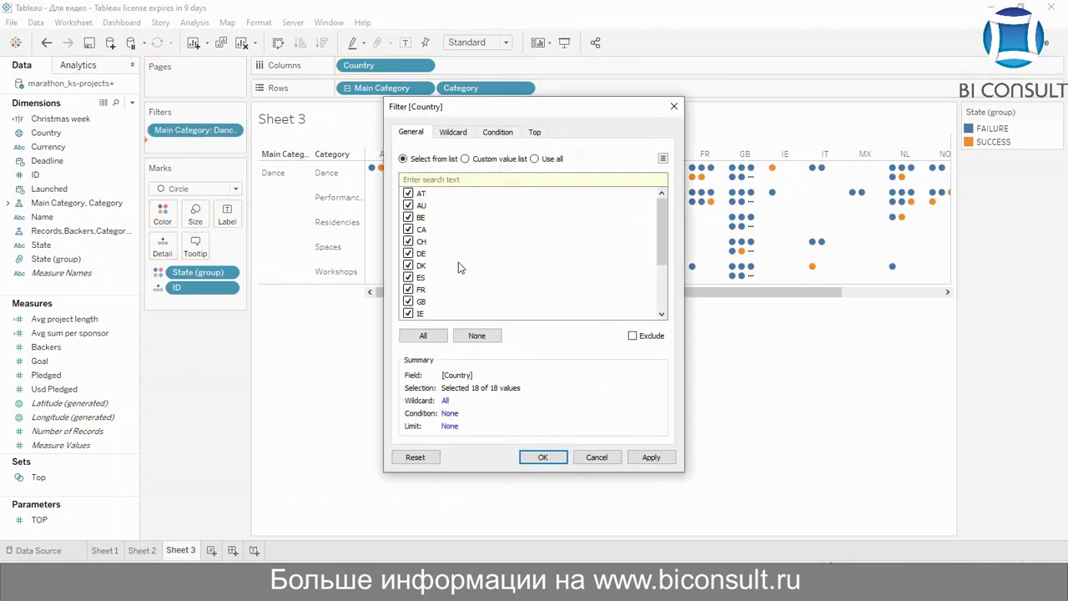
click(409, 302)
scroll(652, 232, down, 3)
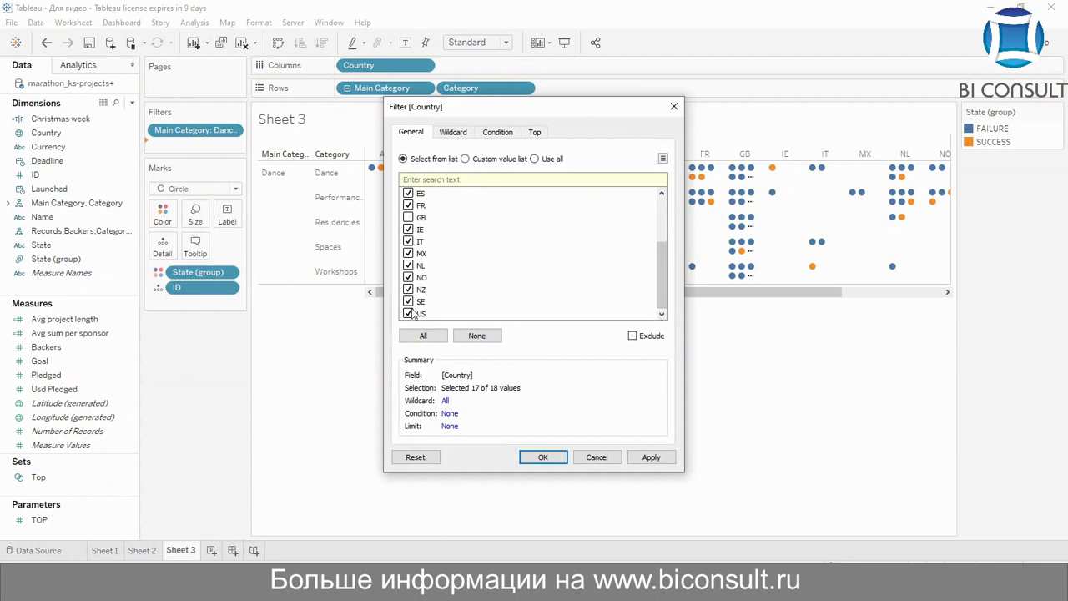
click(413, 315)
click(650, 457)
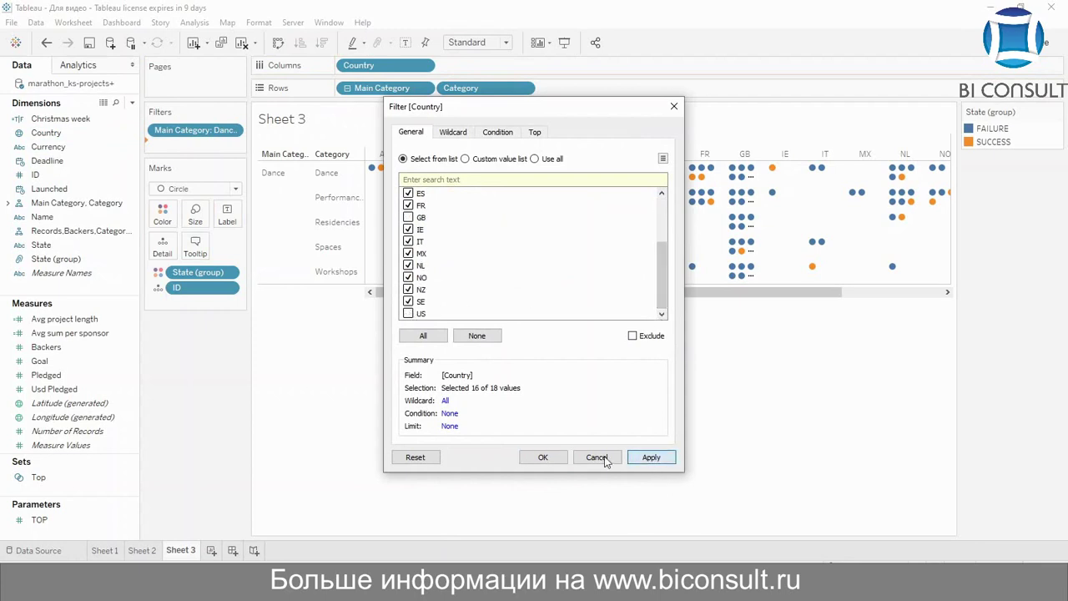
click(544, 457)
click(497, 42)
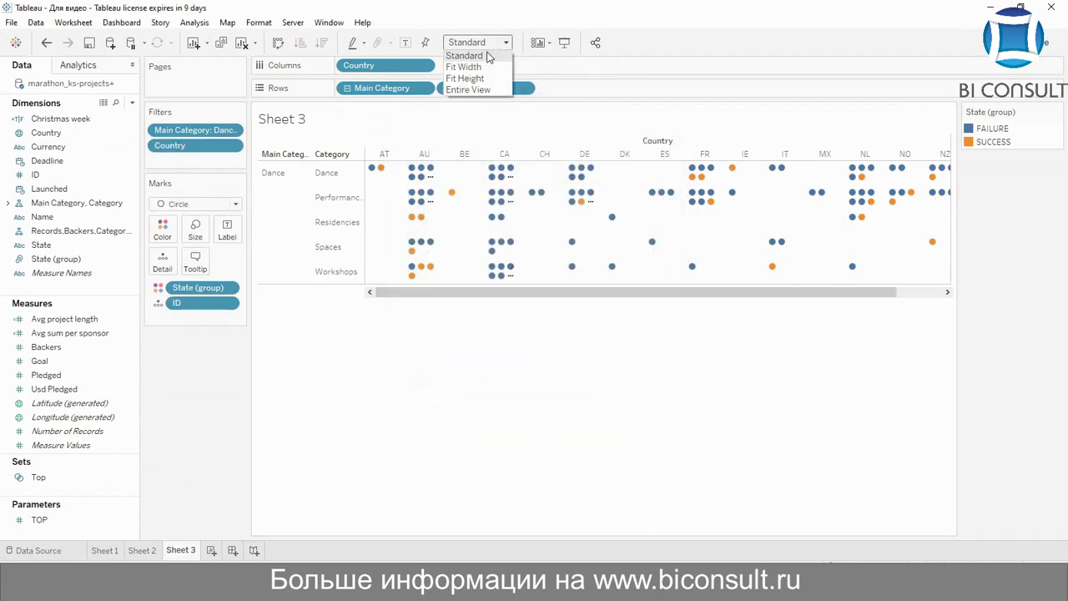
click(472, 89)
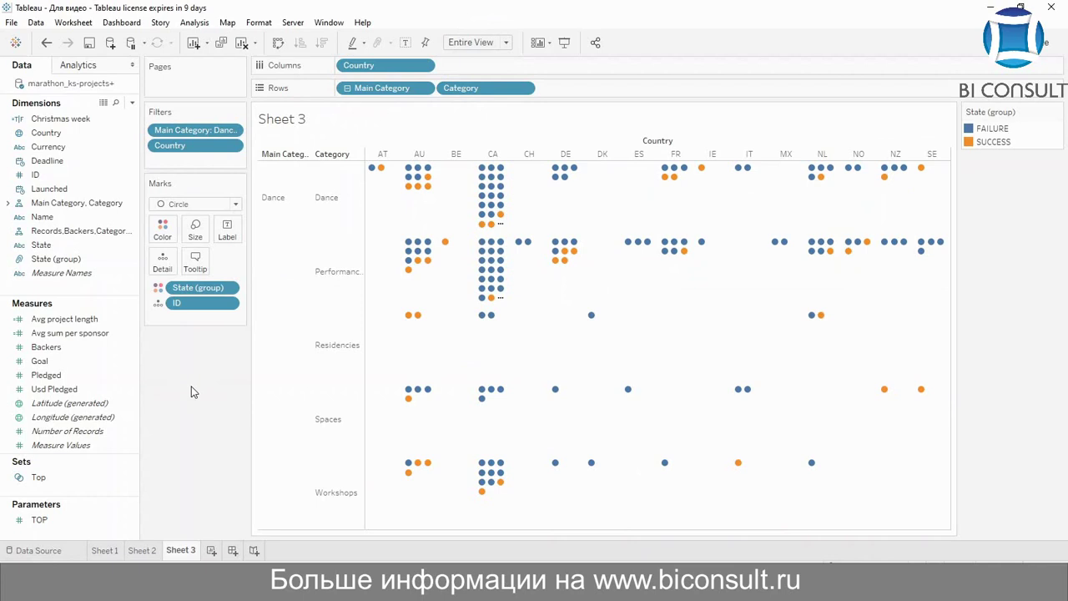
Edit State (group) to move the live state from FAILURE into SUCCESS, and check a Mexican Performances project
right_click(67, 259)
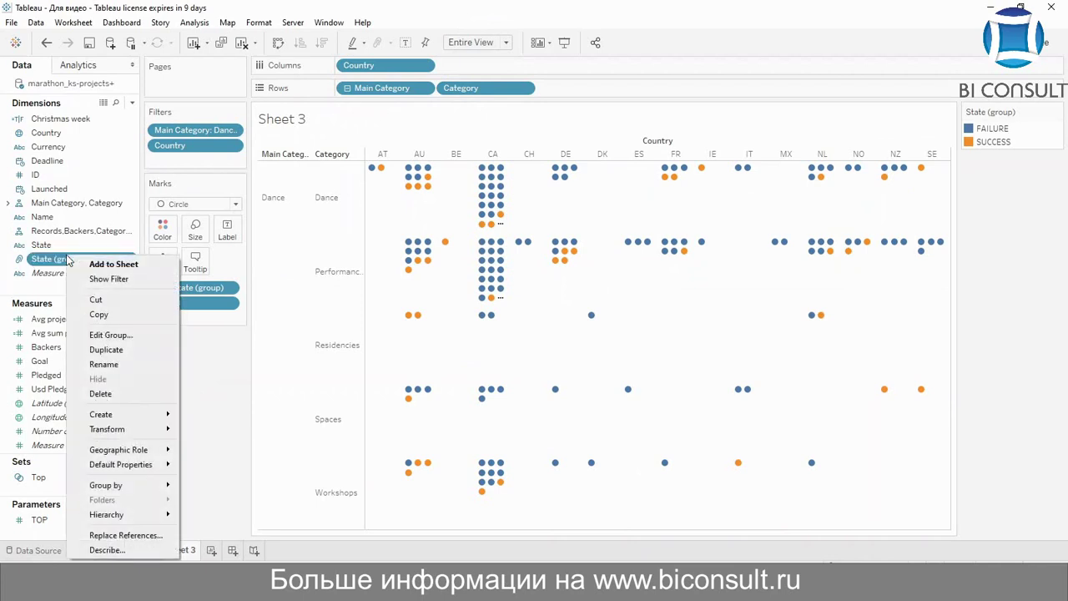
click(123, 337)
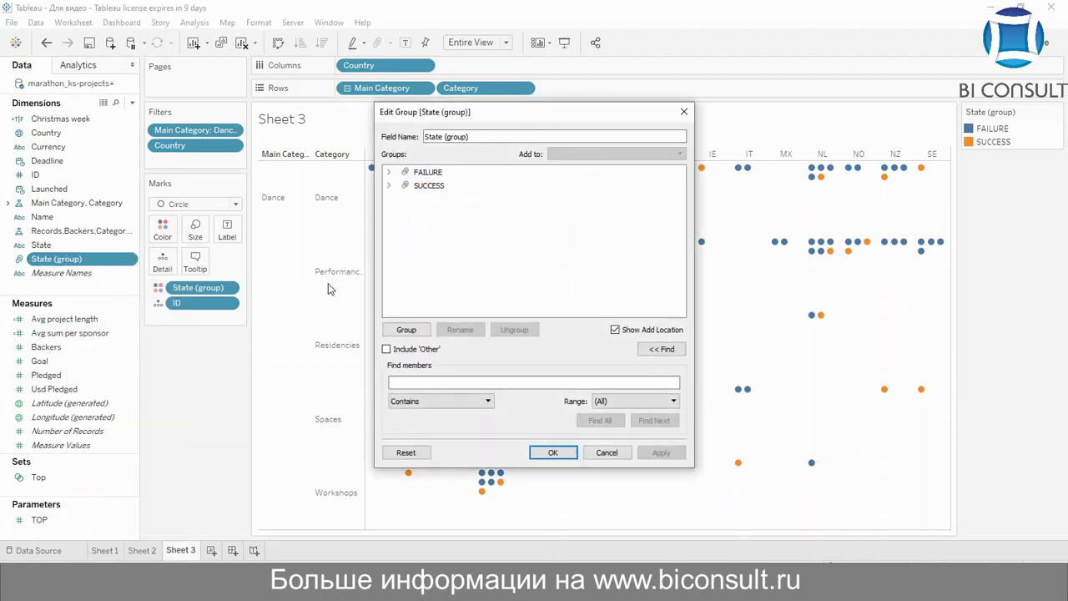
click(388, 172)
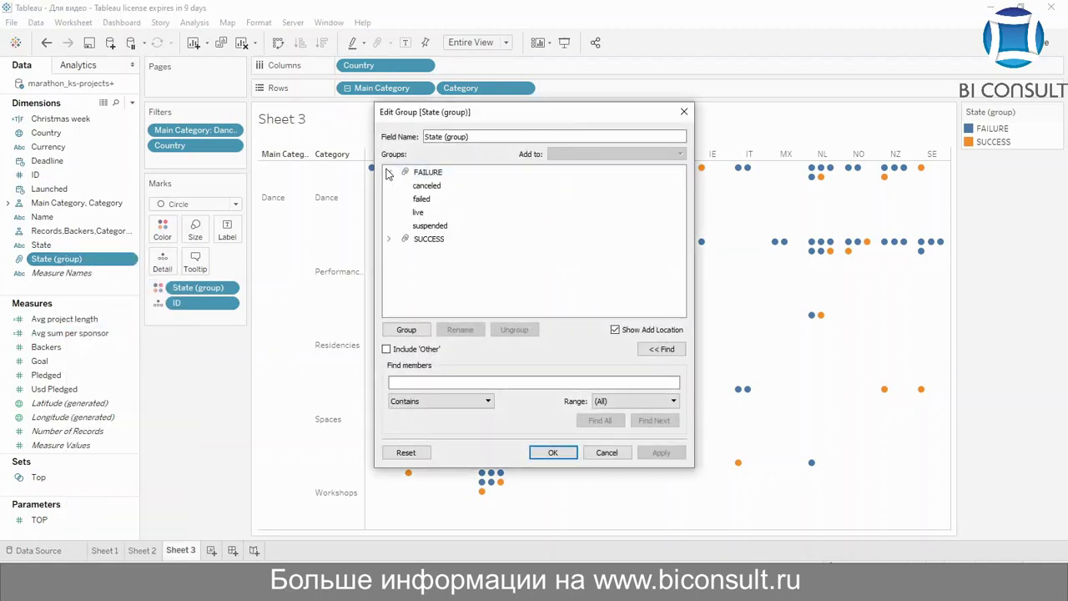
click(388, 239)
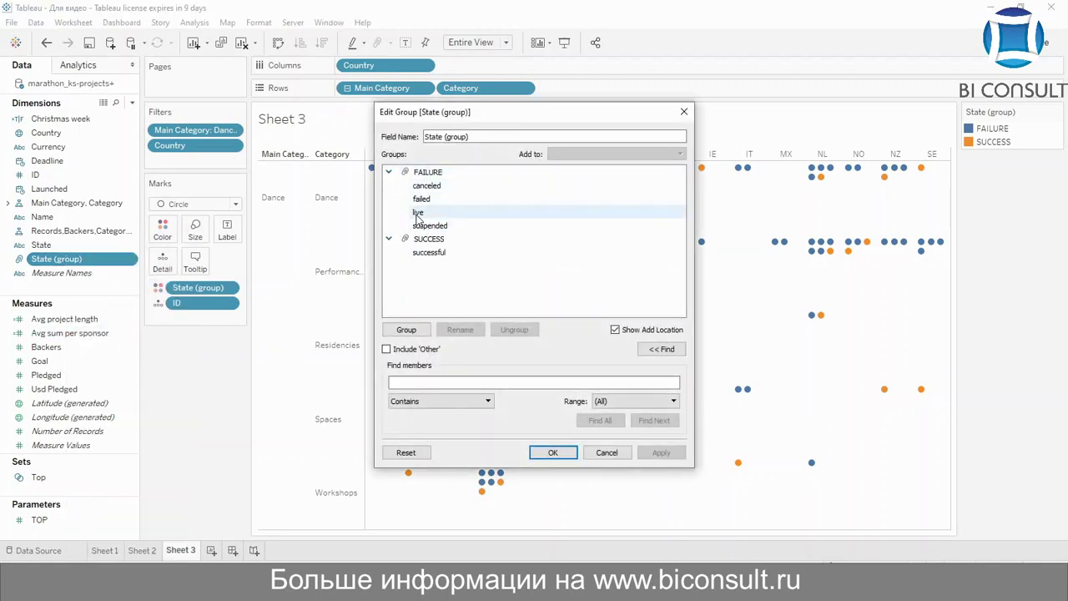
drag(418, 214, 451, 238)
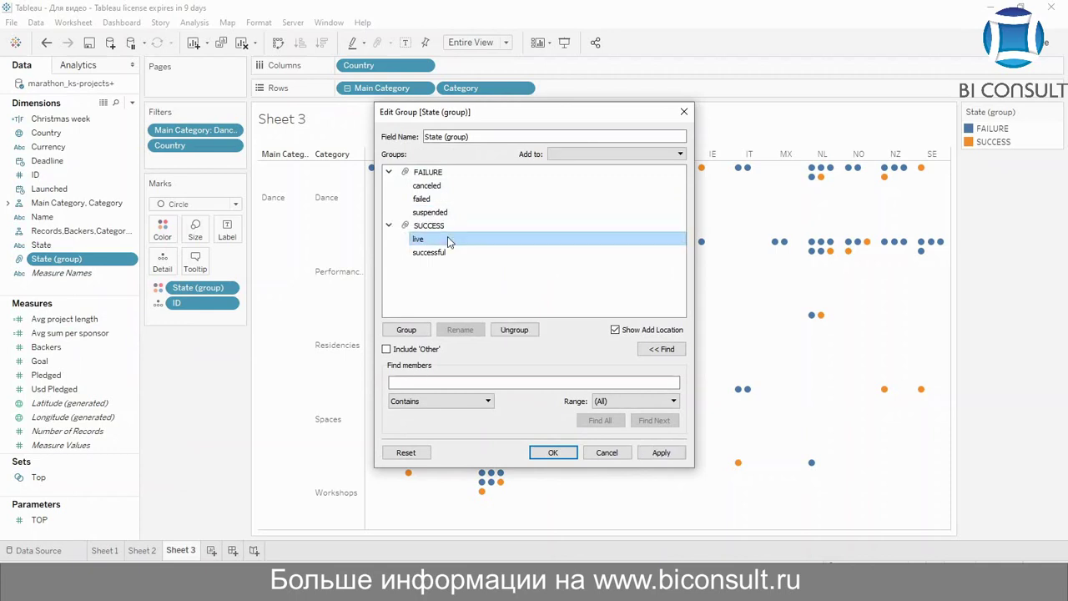
click(664, 452)
click(574, 455)
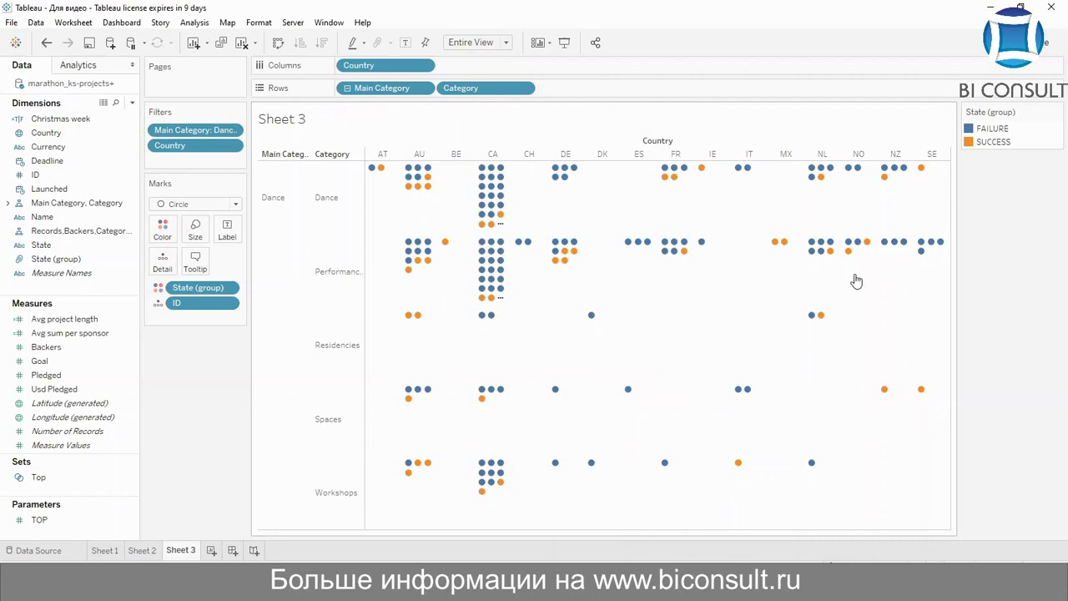
mouse_move(775, 244)
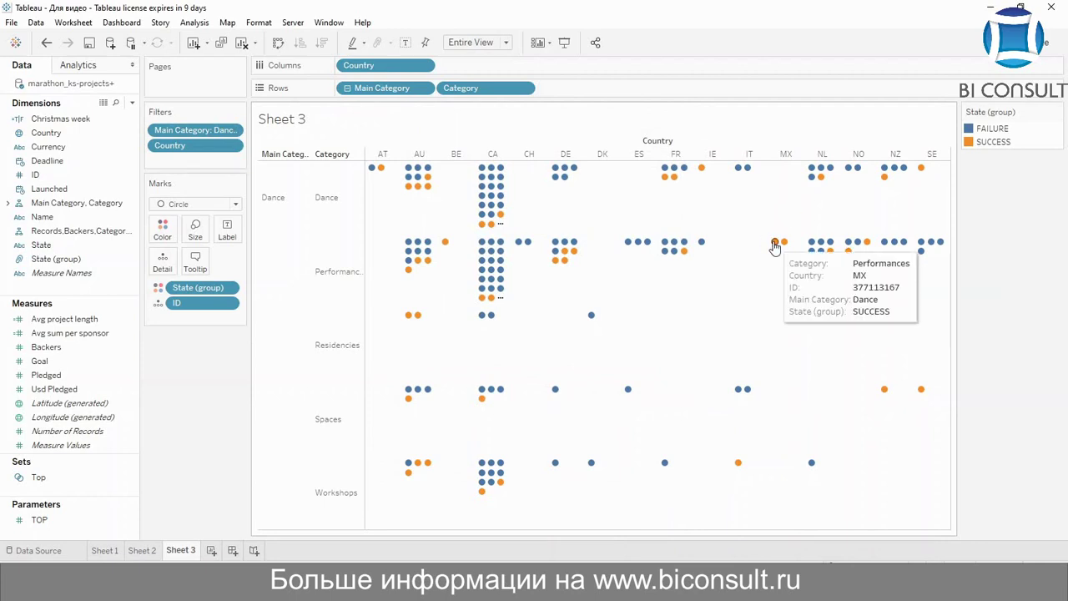